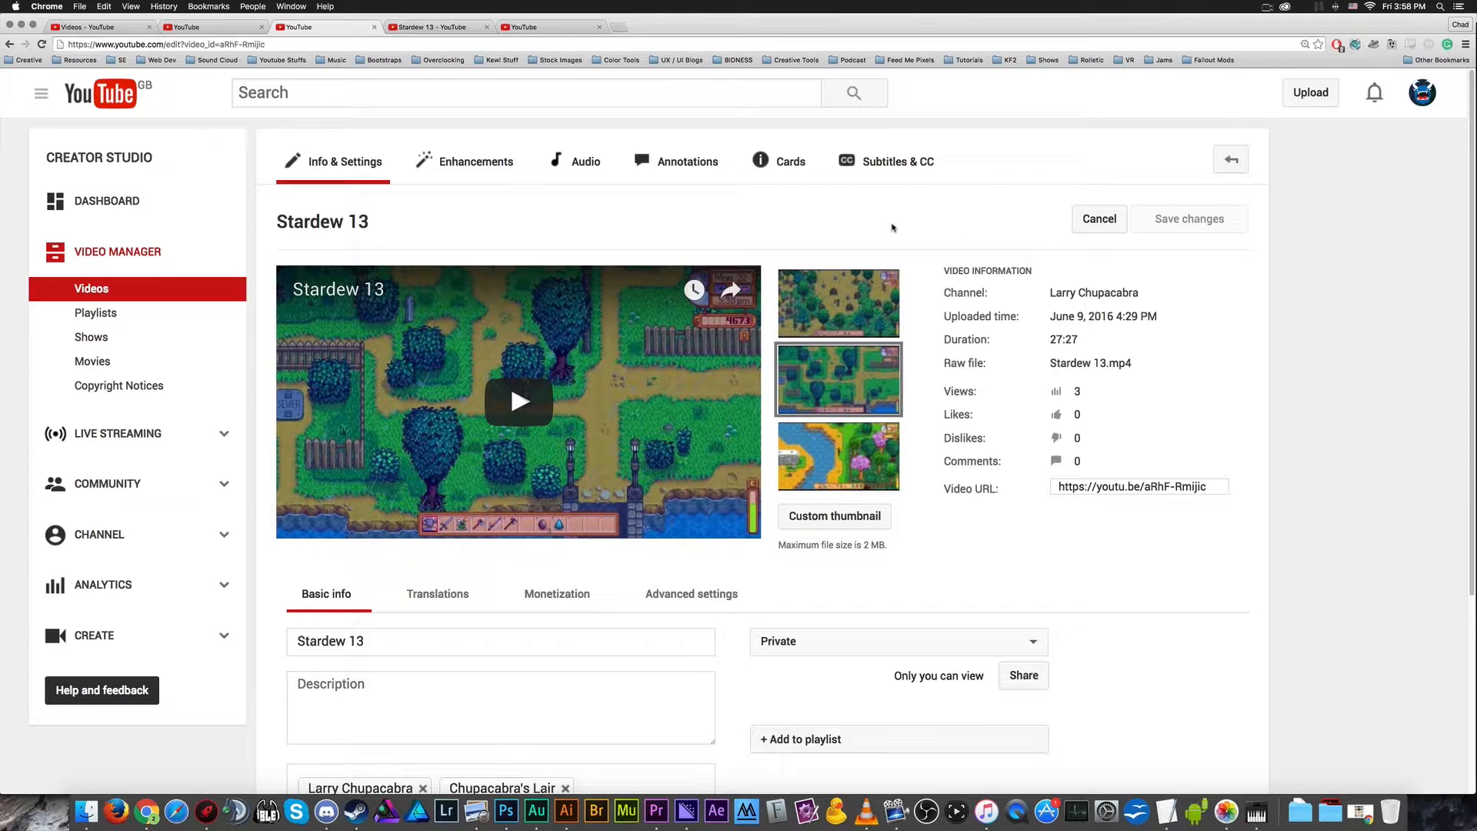
- Switch to the Stardew 13 watch page, and preview the example end-card screenshots from the Desktop folder in Finder
{"action": "left_click", "coordinate": [637, 178]}
{"action": "key", "text": "ctrl+Tab"}
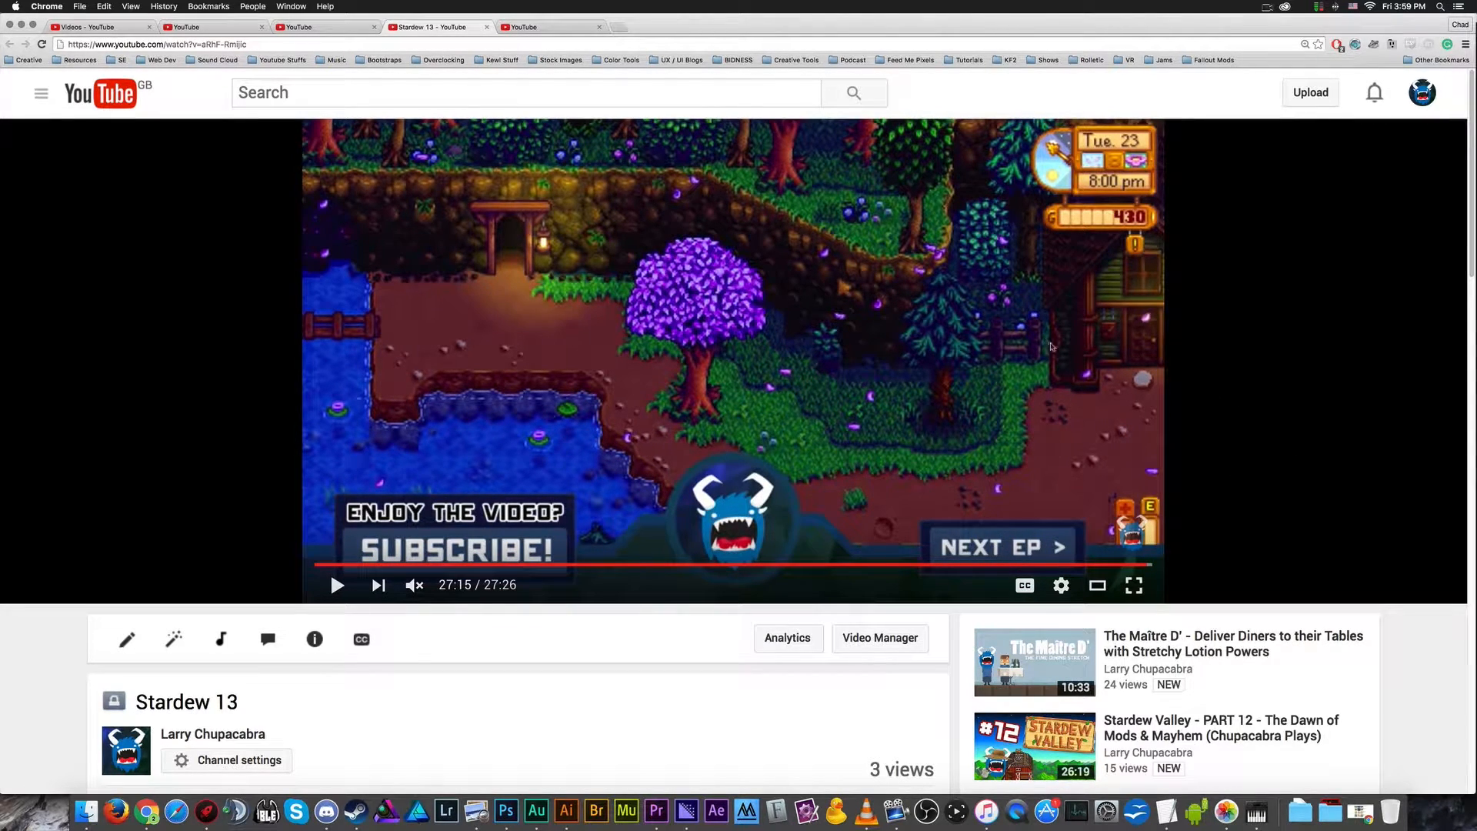
{"action": "left_click", "coordinate": [87, 812]}
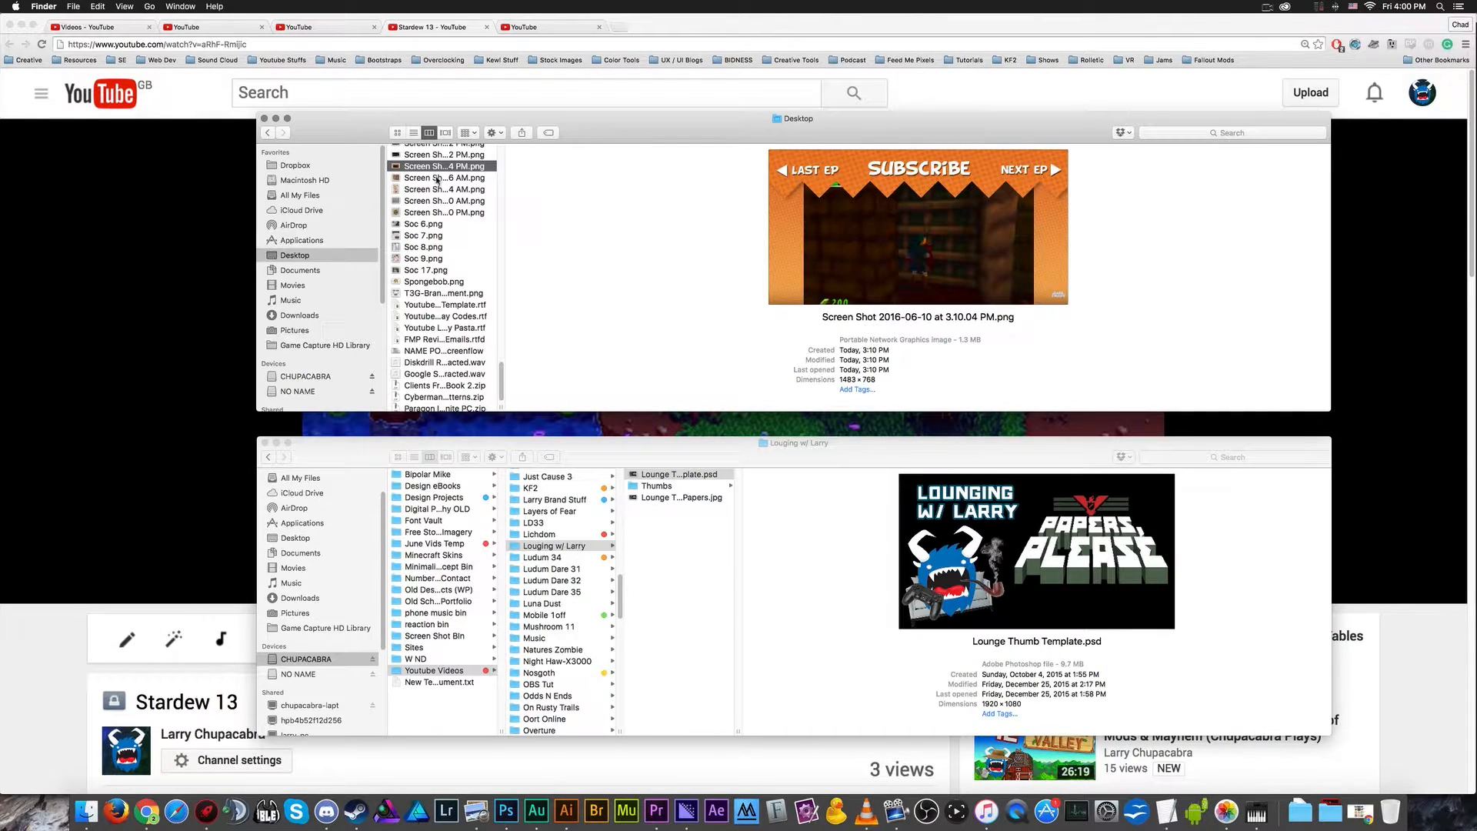
{"action": "key", "text": "space"}
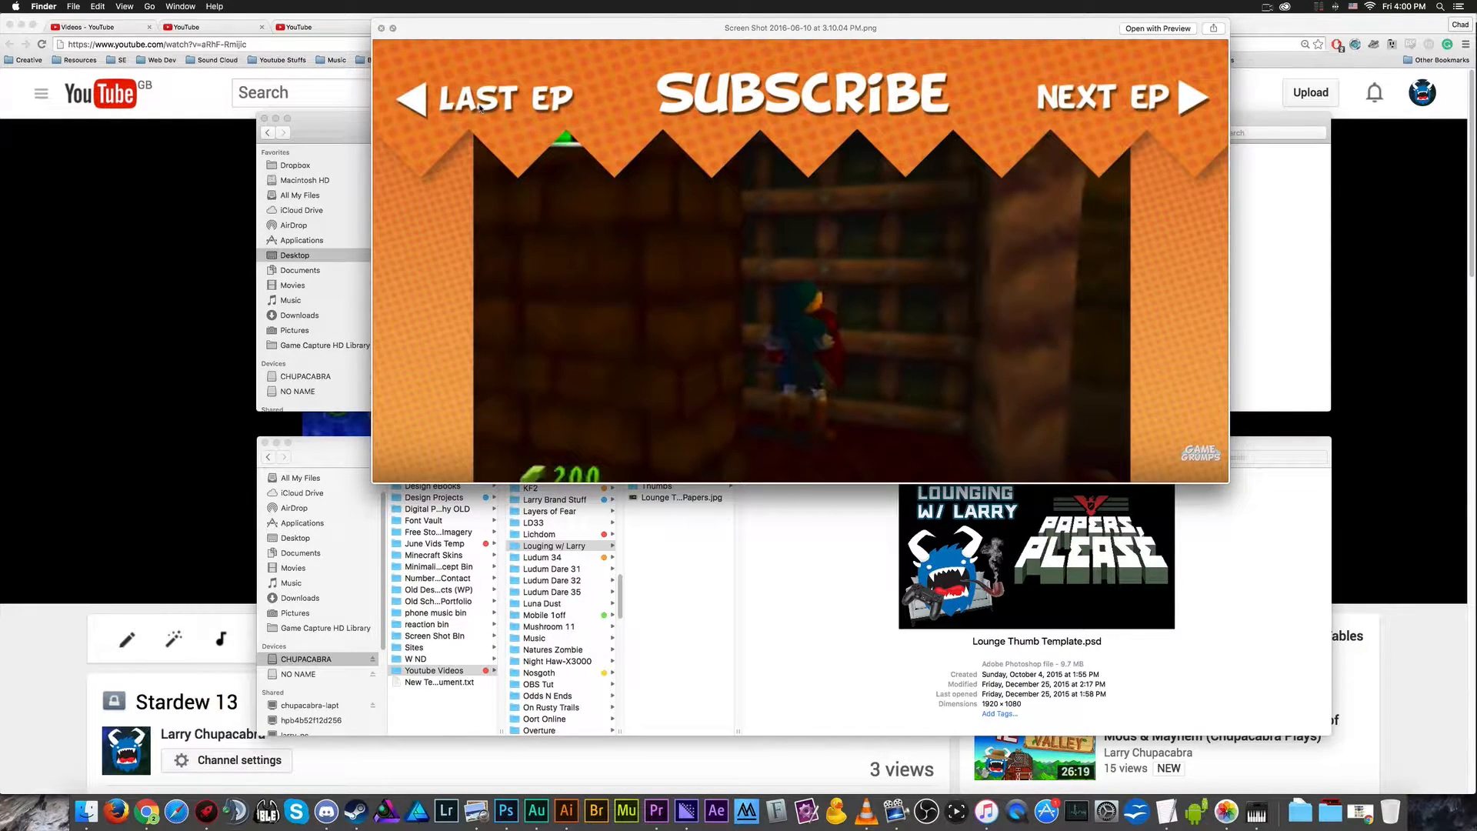
{"action": "key", "text": "Up"}
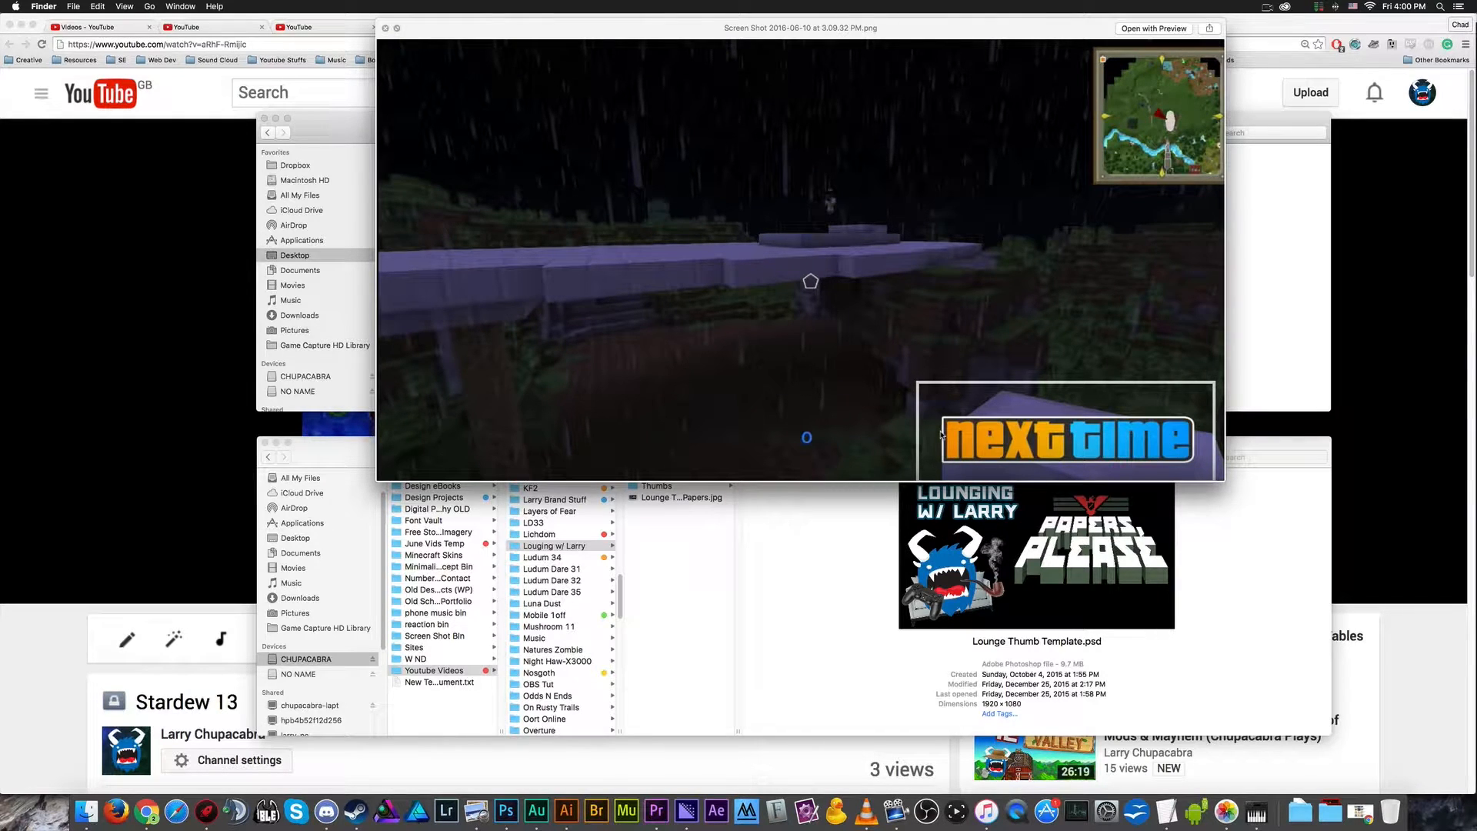
{"action": "key", "text": "Up"}
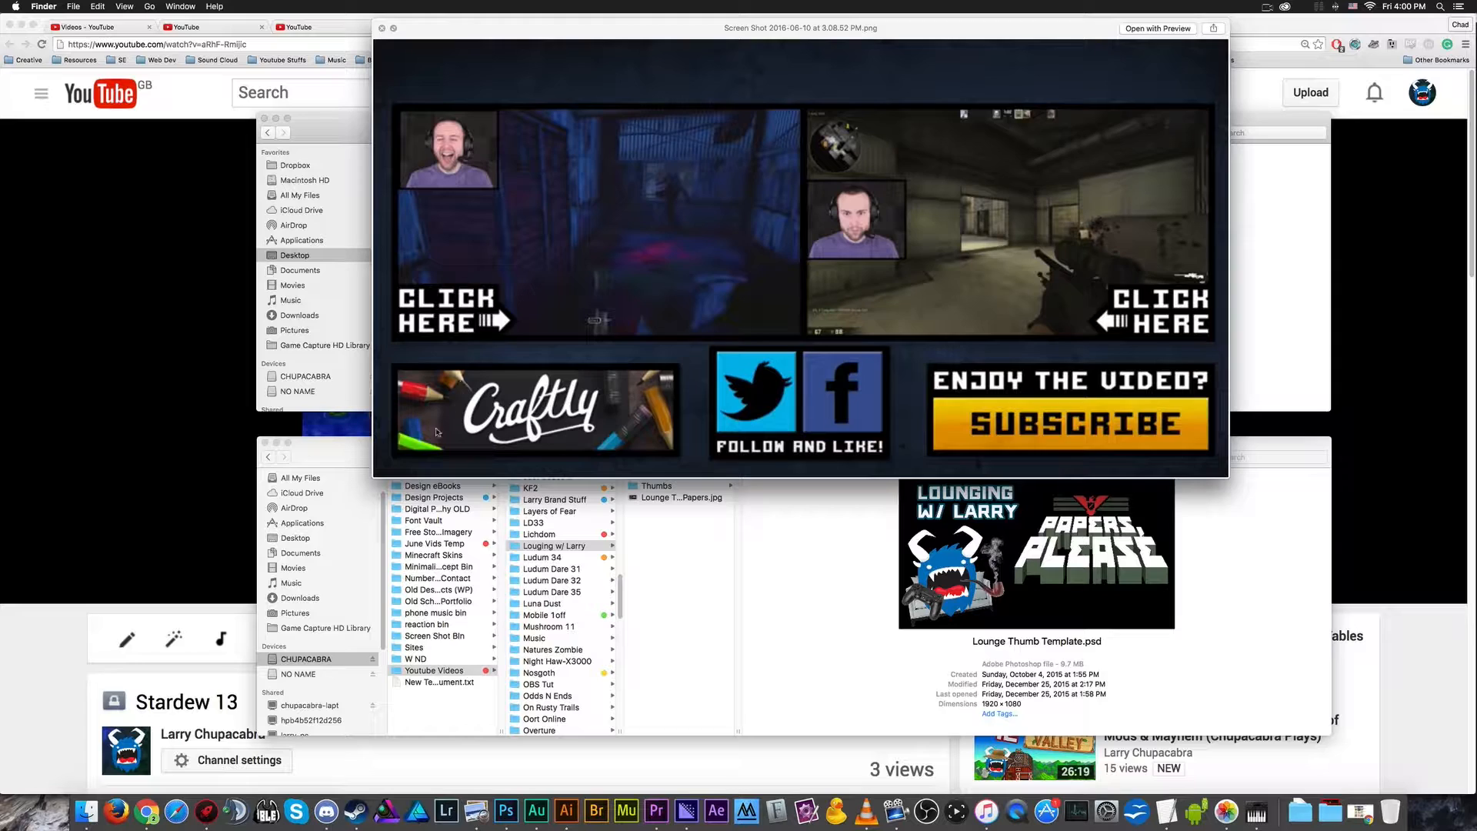
{"action": "key", "text": "space"}
{"action": "left_click", "coordinate": [390, 424]}
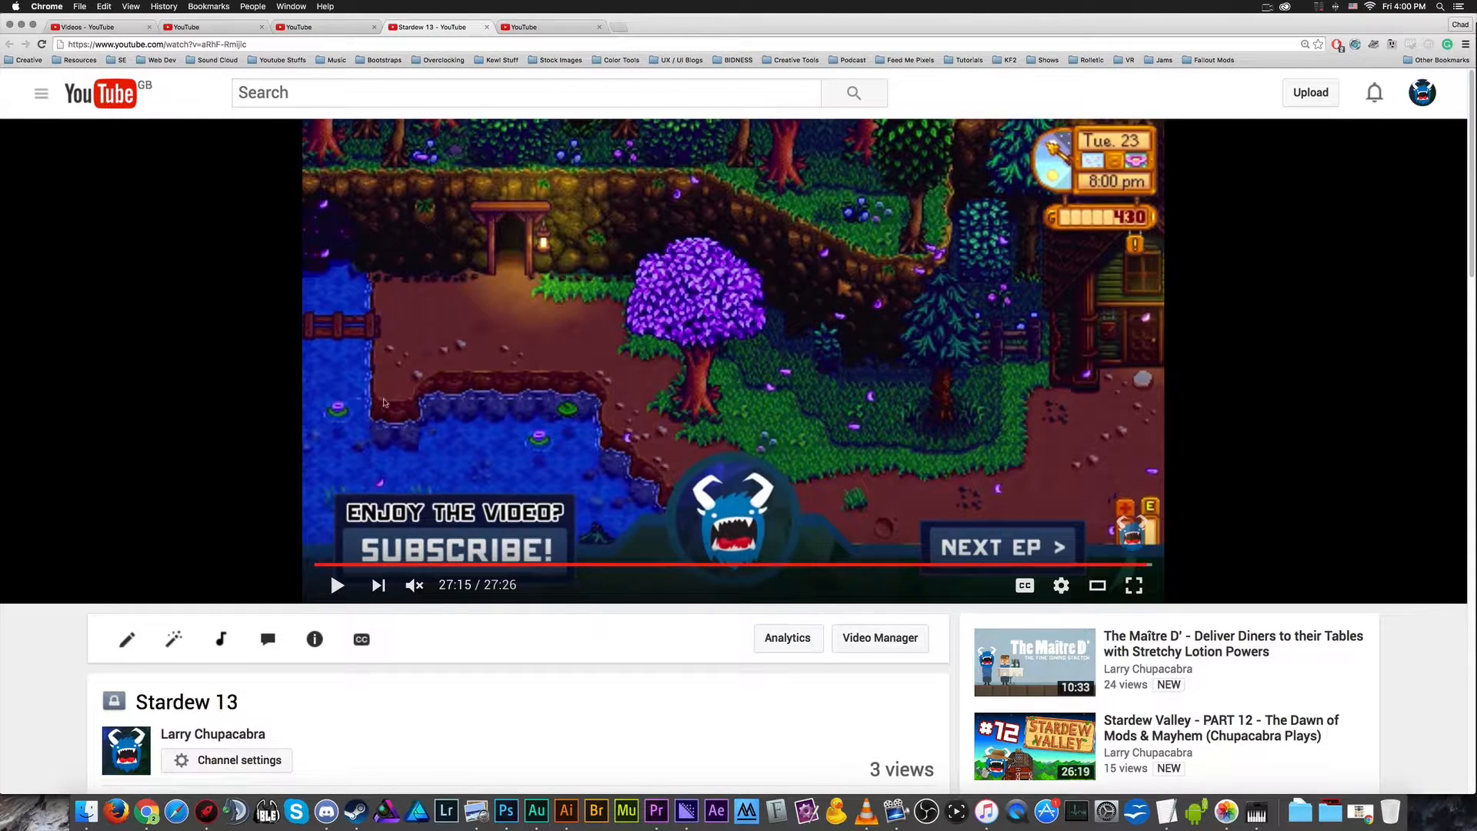
- Close the Stardew 13 watch page and go to the edit page of the Stardew Valley Part 12 video
{"action": "key", "text": "super+w"}
{"action": "key", "text": "ctrl+shift+Tab"}
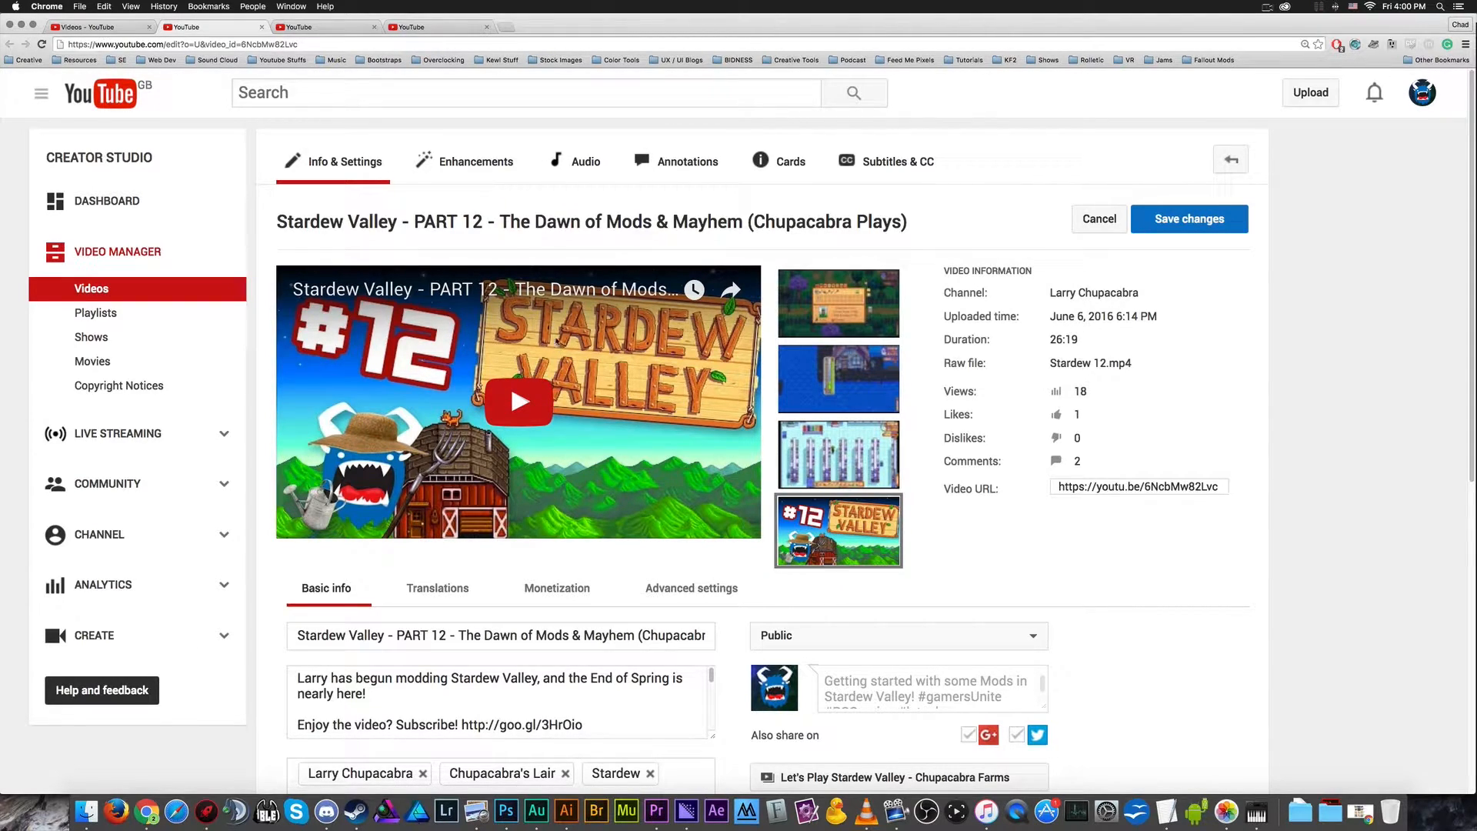
{"action": "key", "text": "ctrl+Tab"}
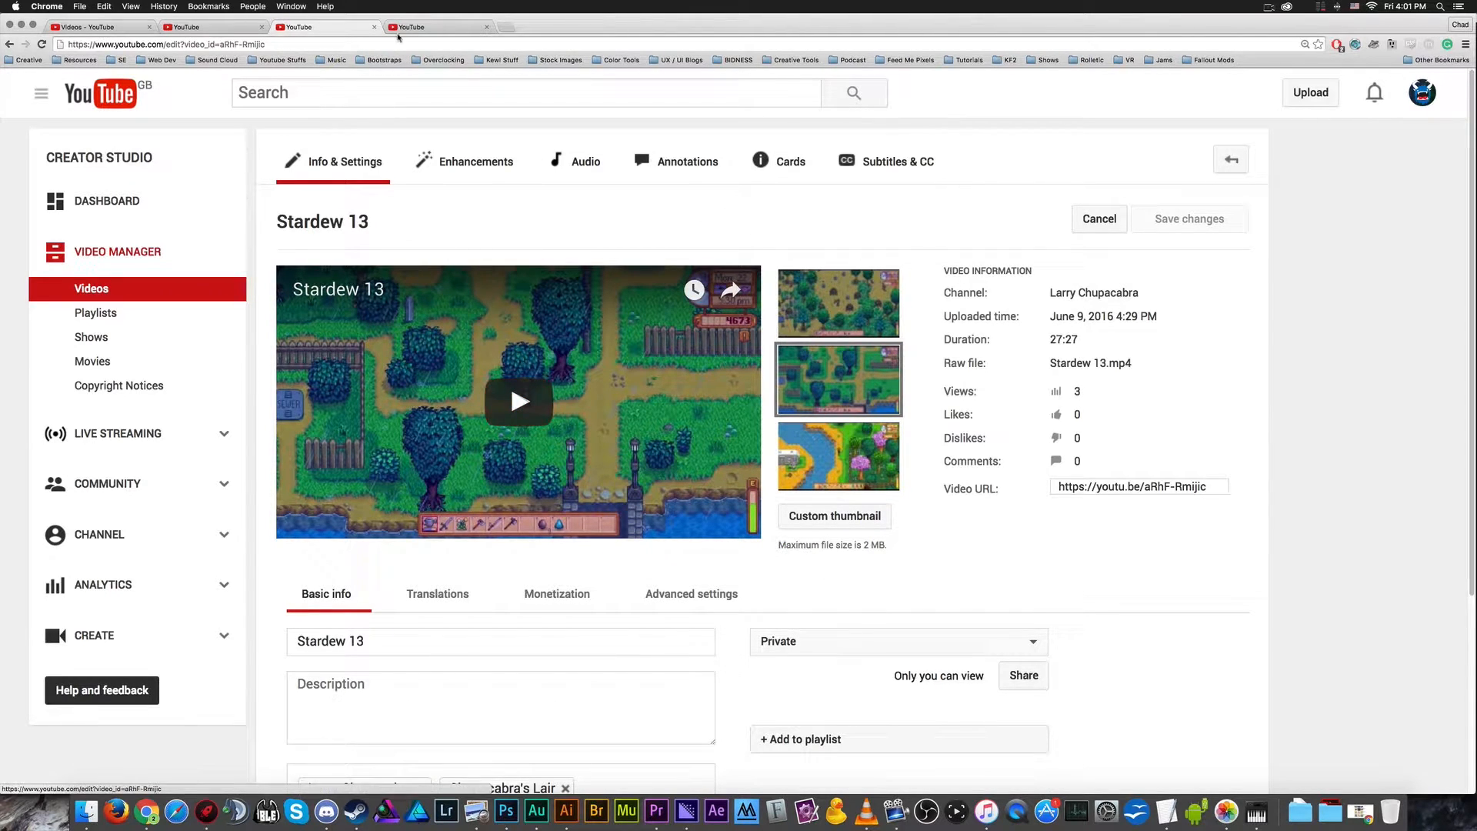
{"action": "left_click", "coordinate": [411, 26]}
{"action": "left_click", "coordinate": [327, 27]}
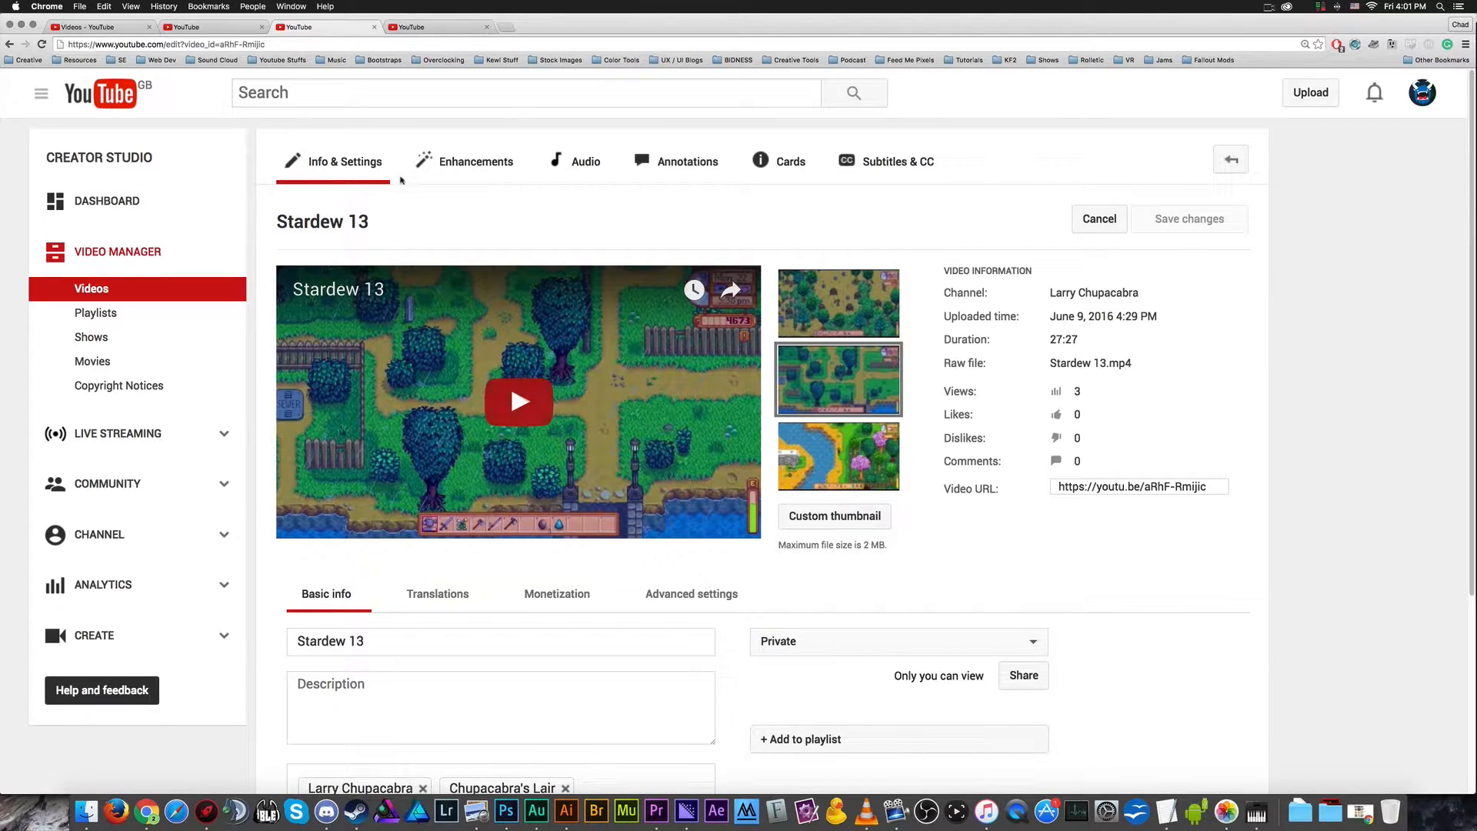
{"action": "left_click", "coordinate": [247, 30]}
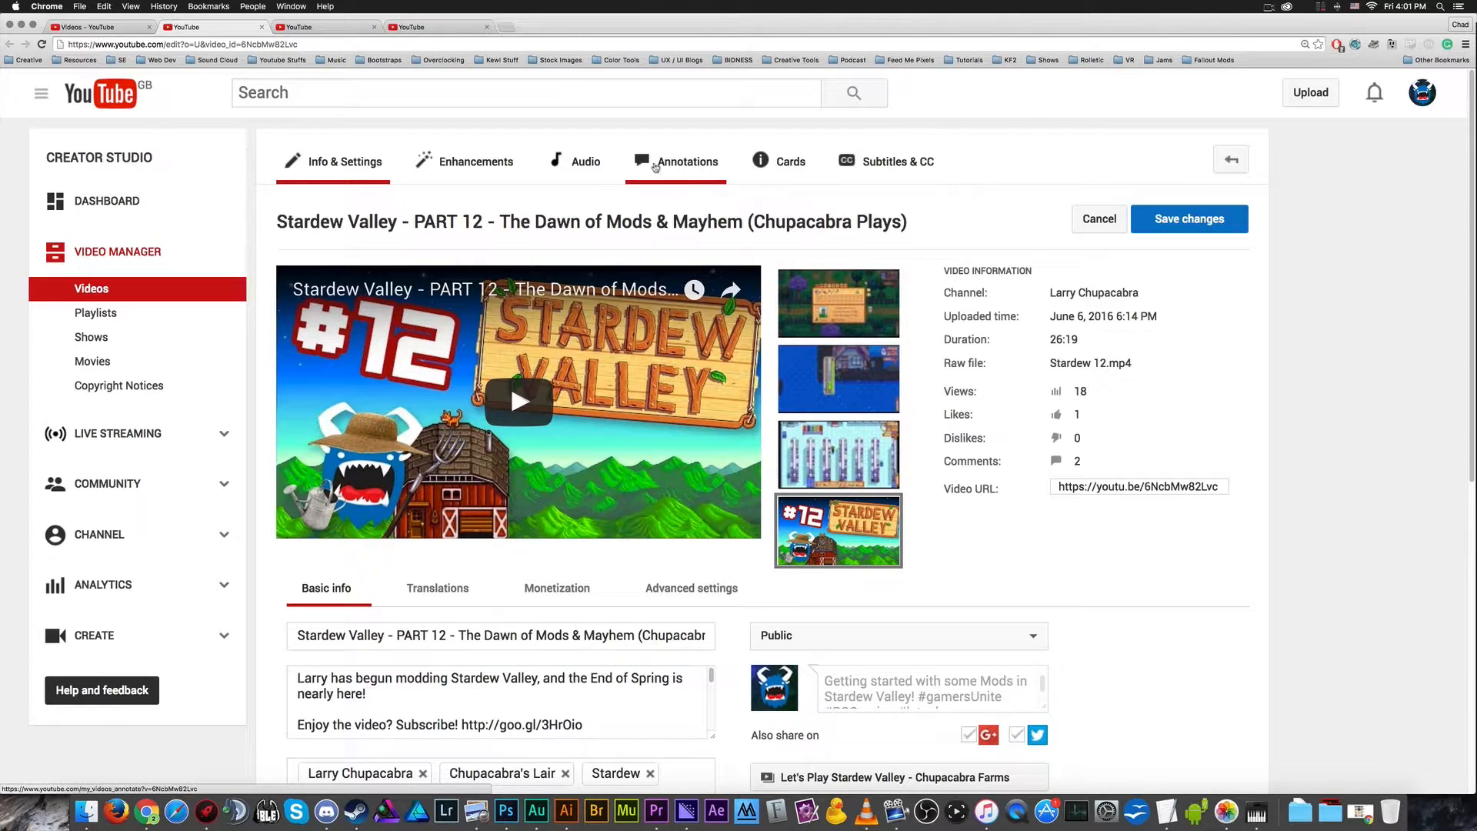
- Open the annotations editor for the Stardew Valley Part 12 video and move the playhead to 0:00
{"action": "left_click", "coordinate": [658, 166]}
{"action": "left_click", "coordinate": [833, 271]}
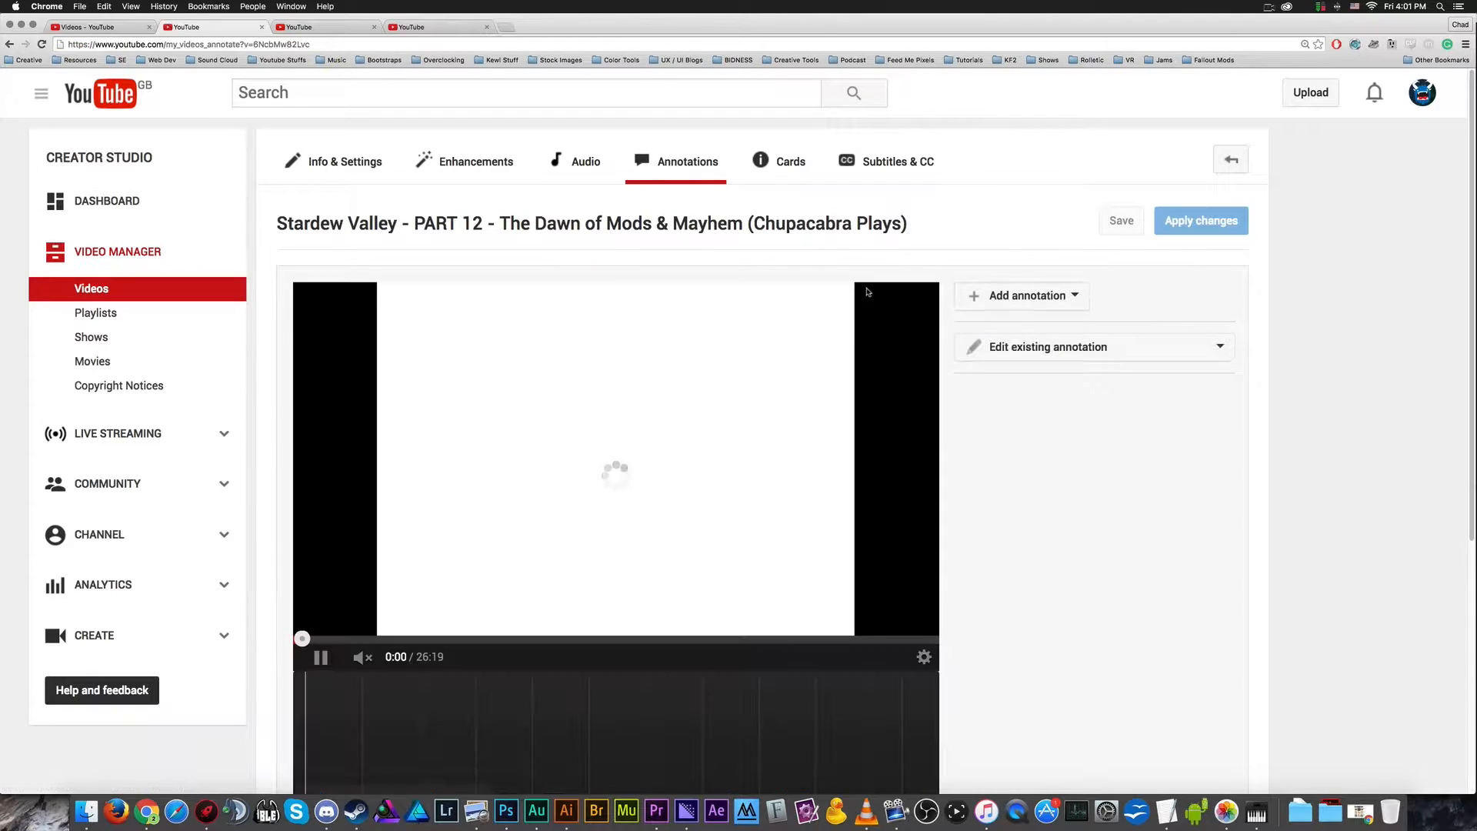
{"action": "left_click", "coordinate": [842, 488]}
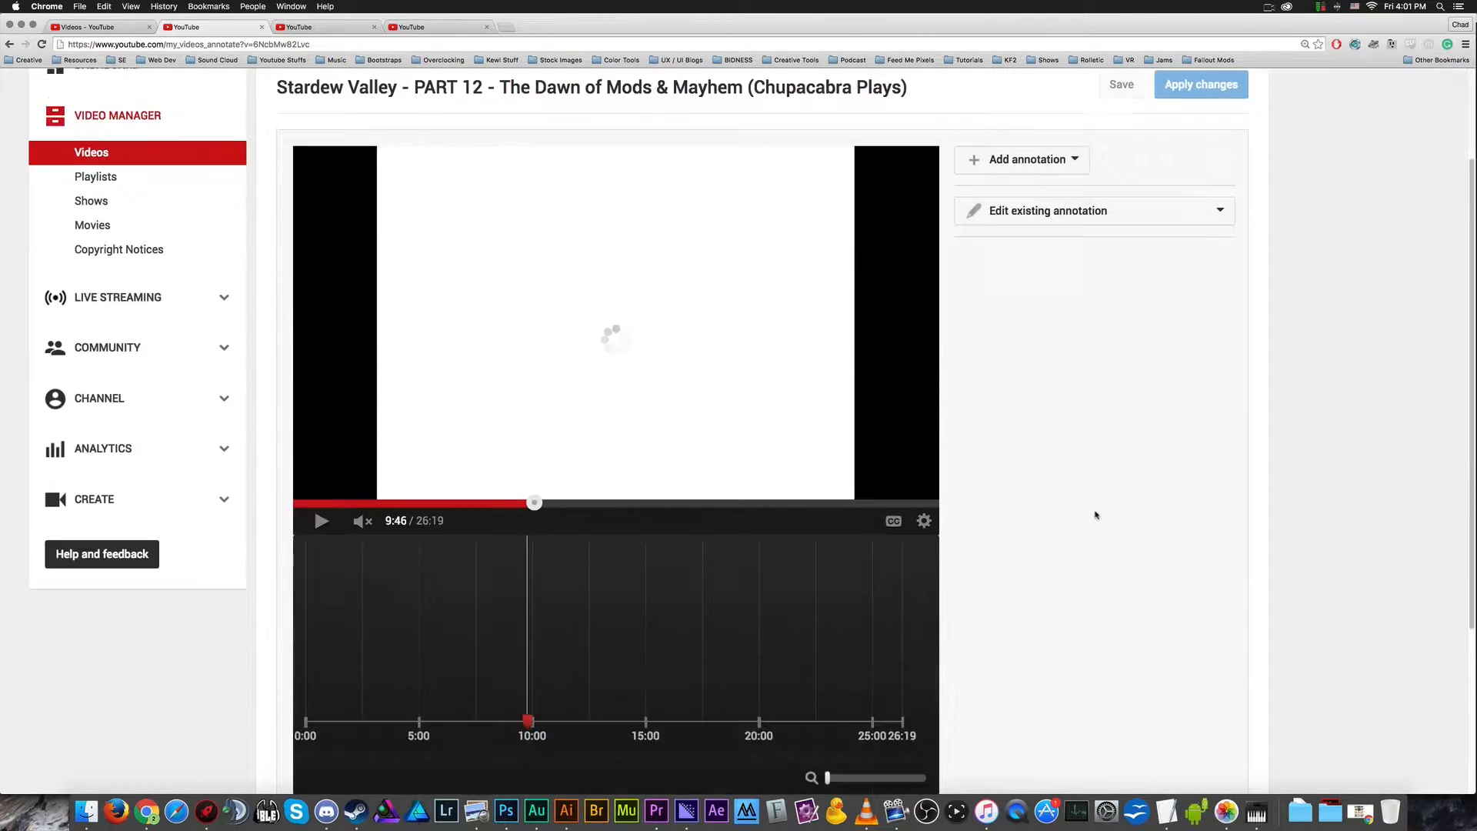
{"action": "scroll", "coordinate": [808, 551], "scroll_direction": "down", "scroll_amount": 3}
{"action": "scroll", "coordinate": [1108, 504], "scroll_direction": "up", "scroll_amount": 3}
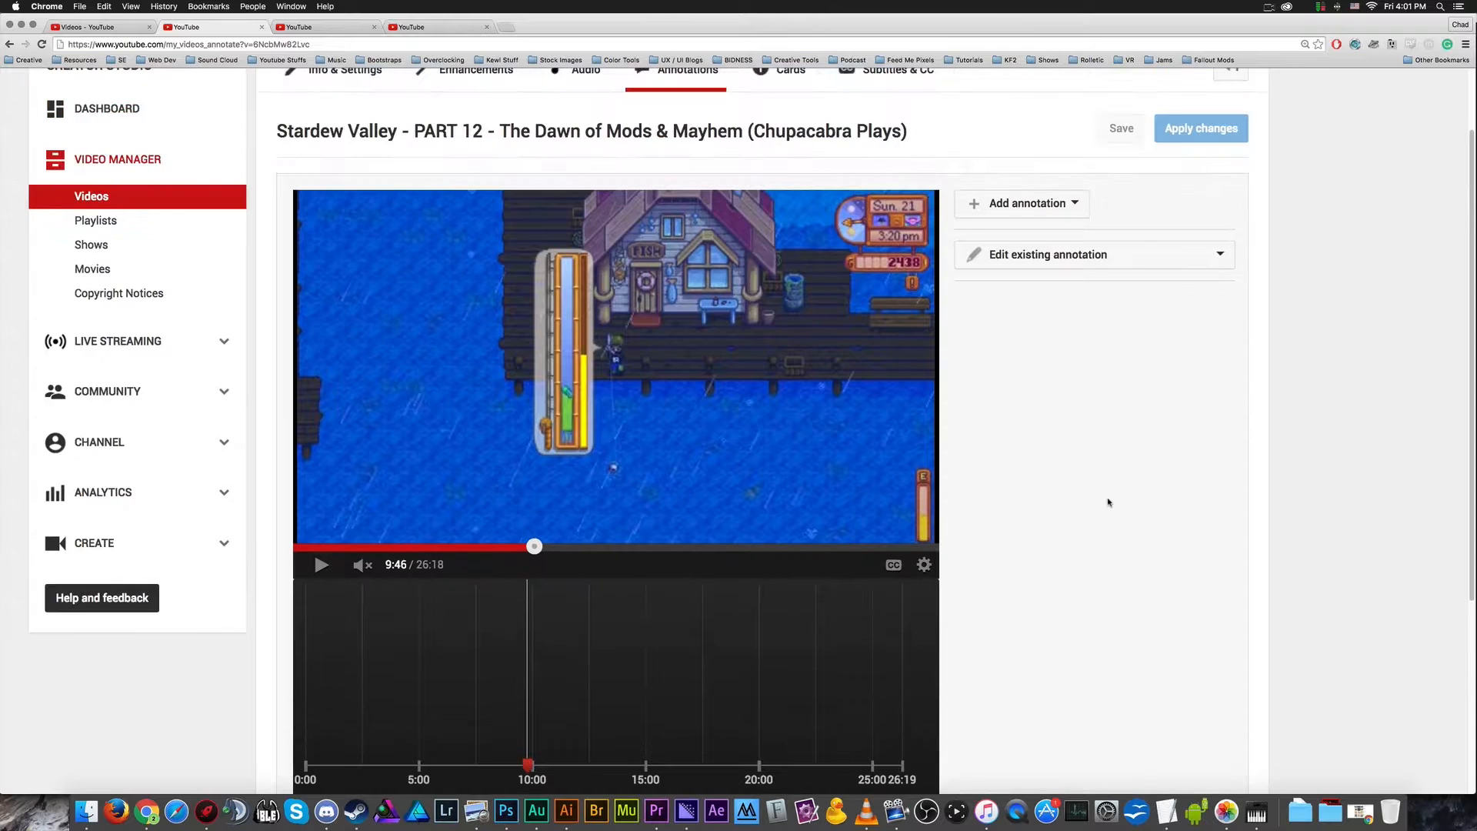
{"action": "scroll", "coordinate": [1108, 504], "scroll_direction": "down", "scroll_amount": 2}
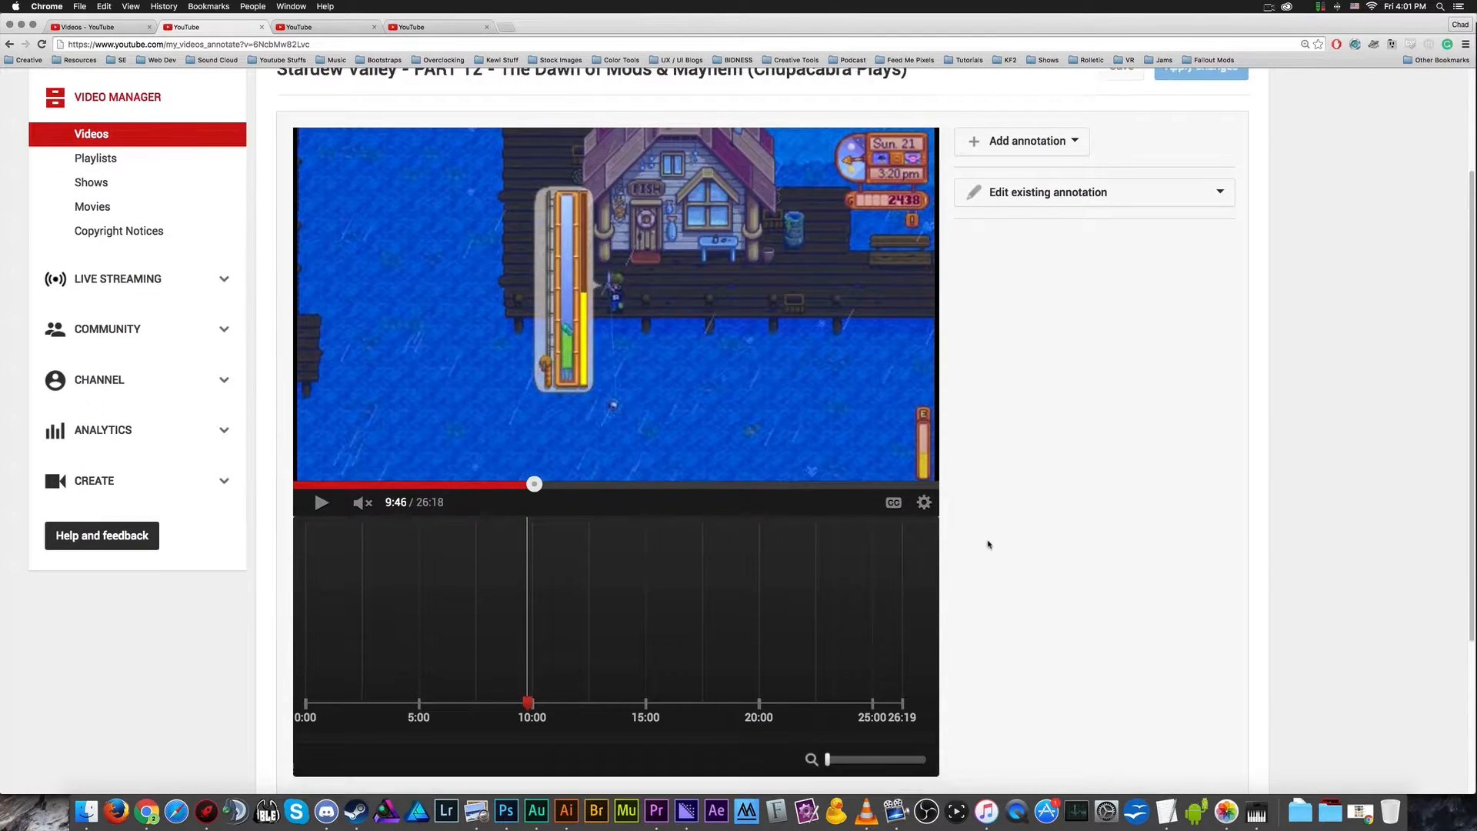
{"action": "scroll", "coordinate": [985, 544], "scroll_direction": "down", "scroll_amount": 1}
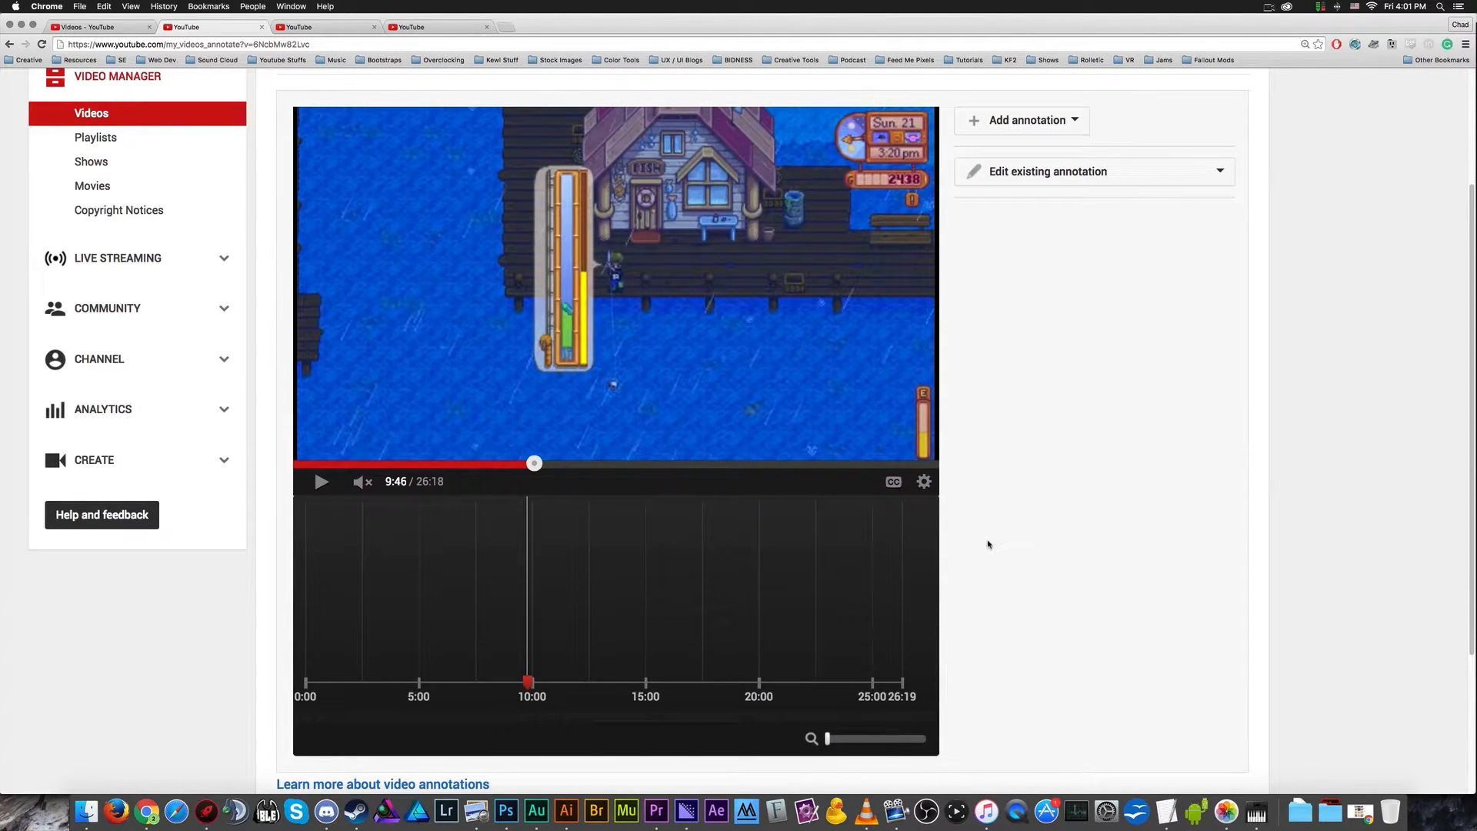
{"action": "left_click_drag", "start_coordinate": [528, 681], "coordinate": [306, 682]}
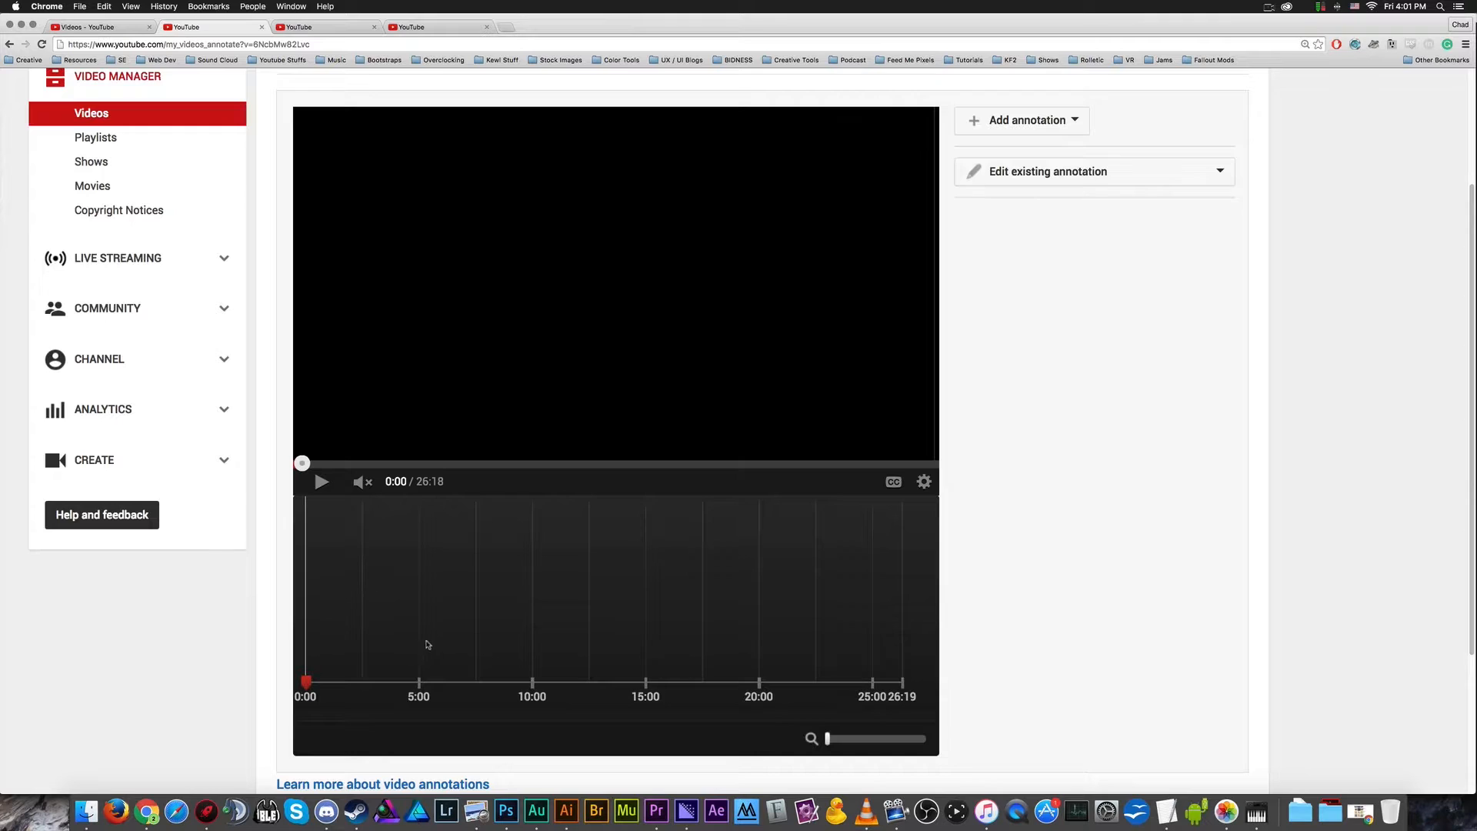
- Switch to Premiere Pro, scrub the Stardew 17 sequence to about 7:50 for comparison, and return to Chrome
{"action": "left_click", "coordinate": [657, 810]}
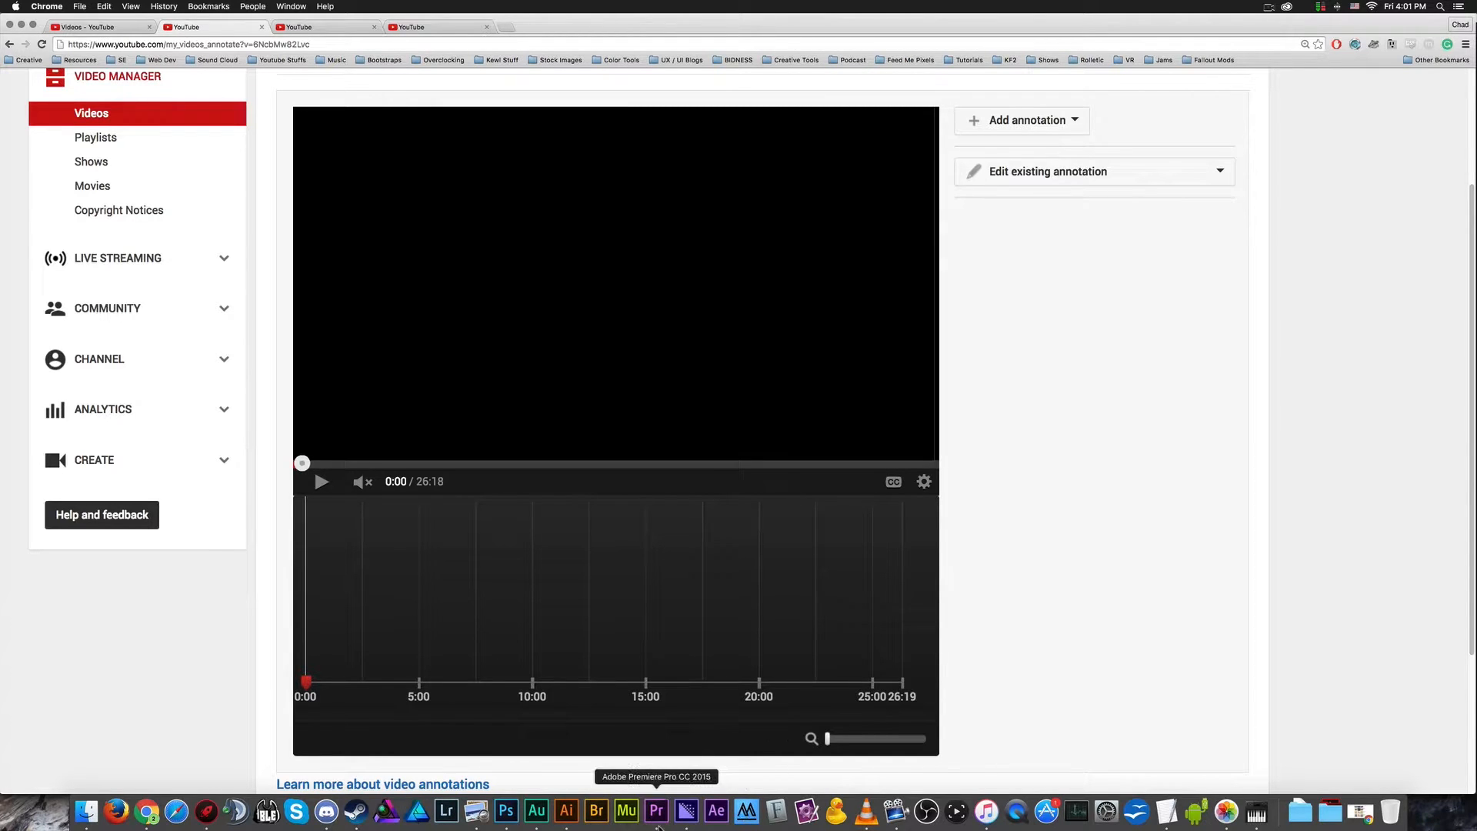
{"action": "left_click", "coordinate": [661, 563]}
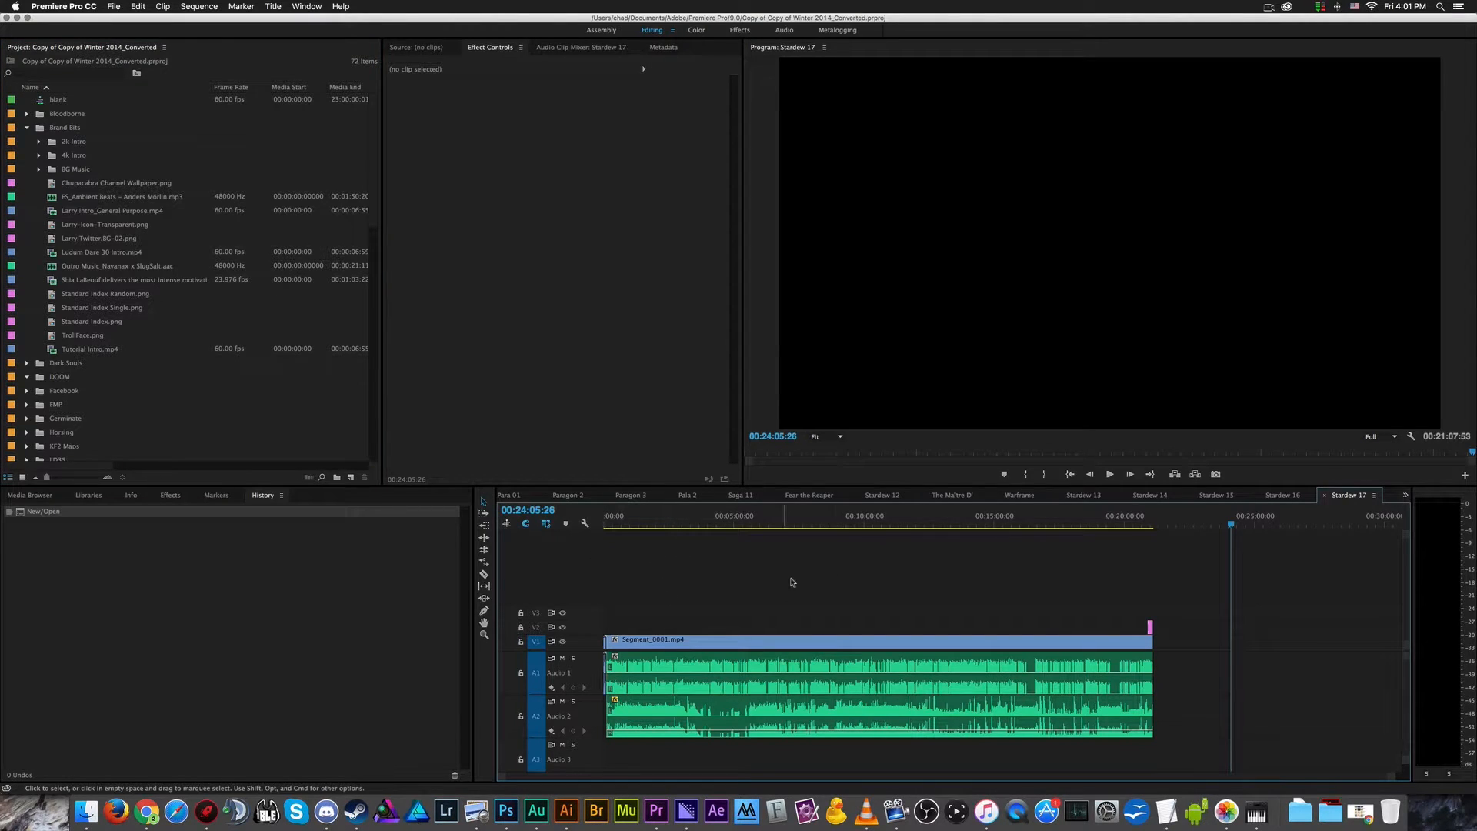
{"action": "left_click_drag", "start_coordinate": [898, 524], "coordinate": [809, 526]}
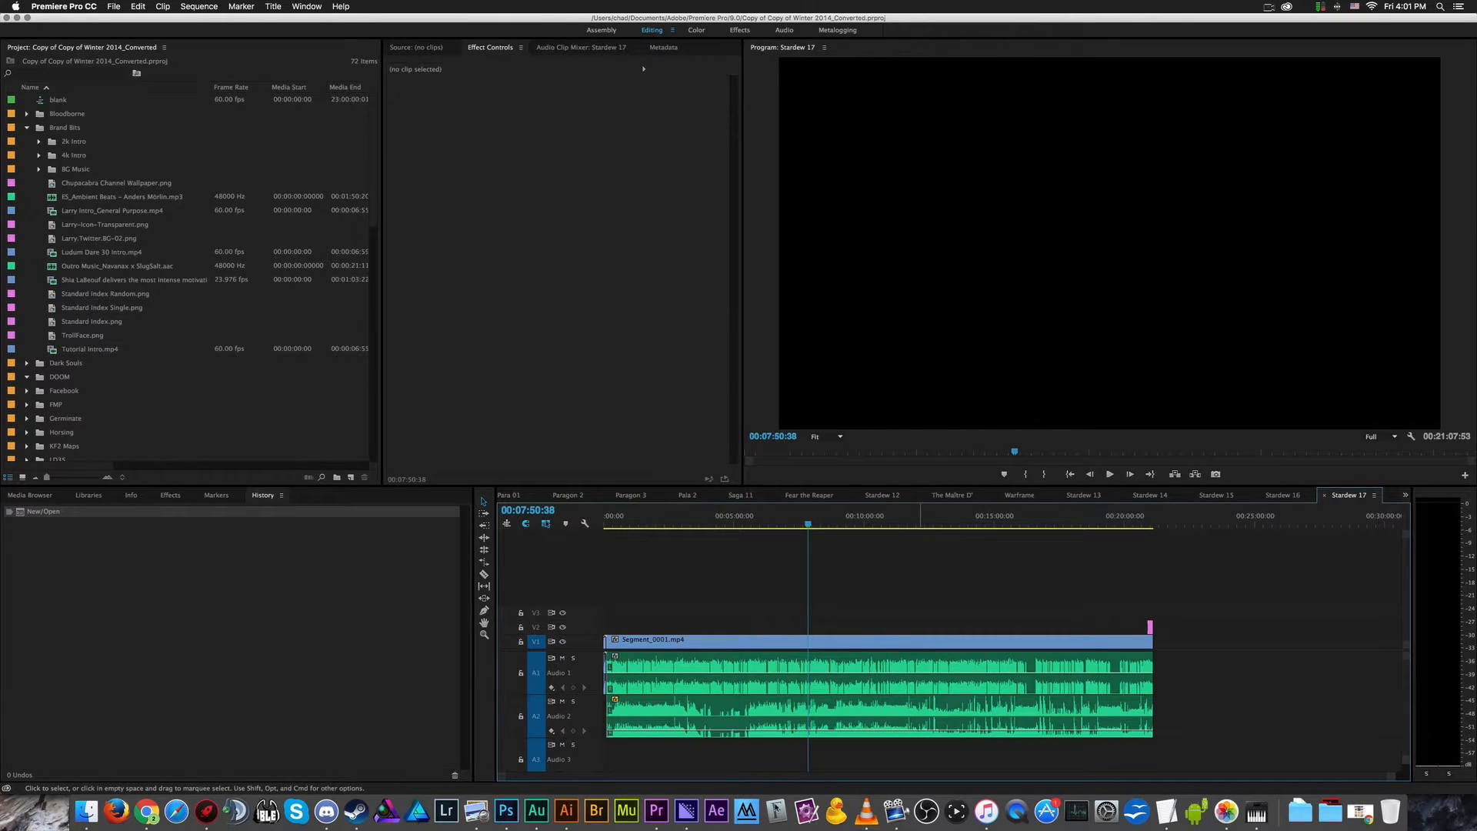
{"action": "left_click", "coordinate": [146, 810]}
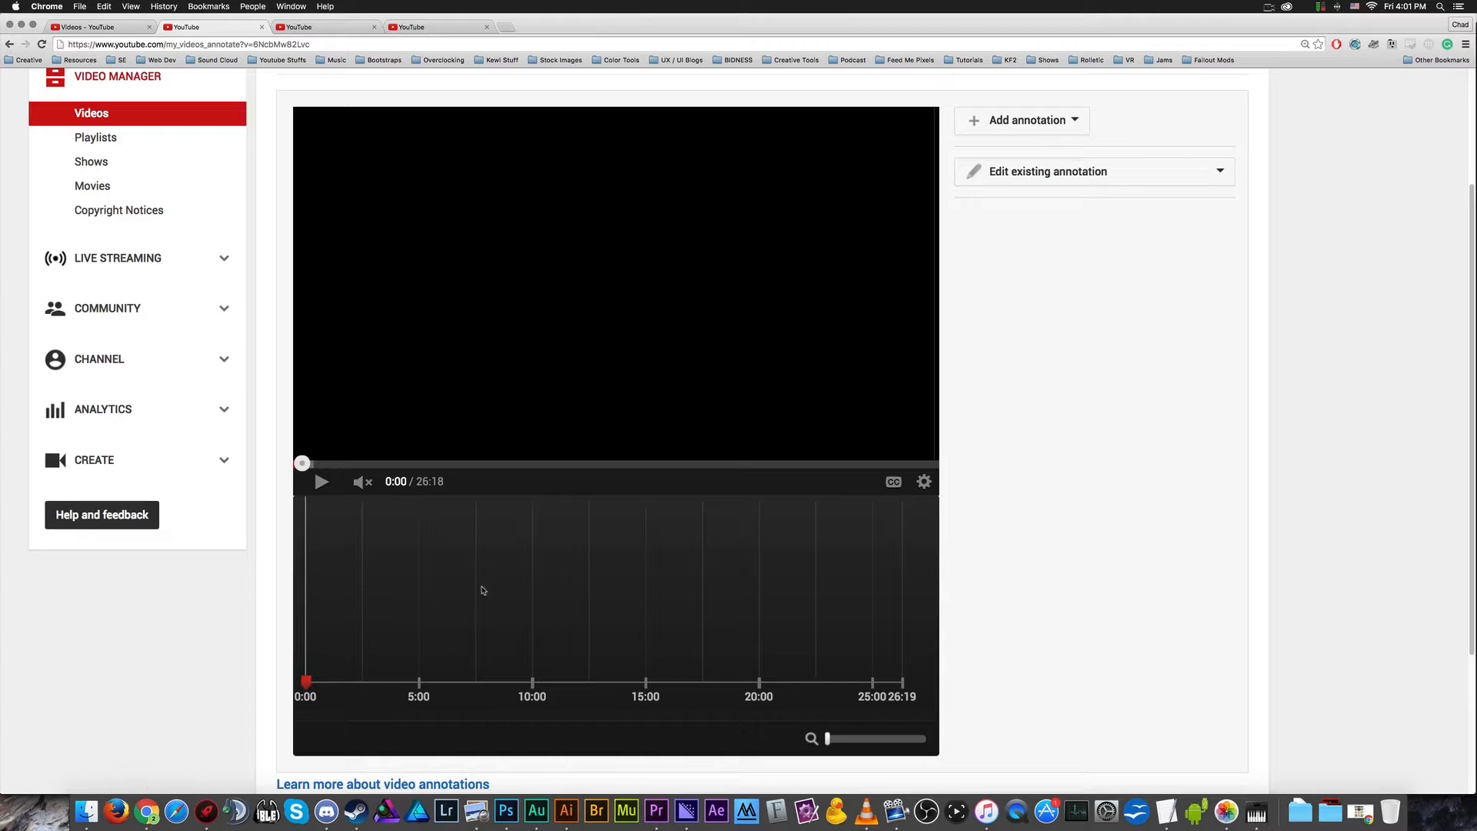
- Move the annotation timeline's playhead to 10:01 and on to 25:58, and load the video frame there
{"action": "left_click_drag", "start_coordinate": [306, 682], "coordinate": [533, 680]}
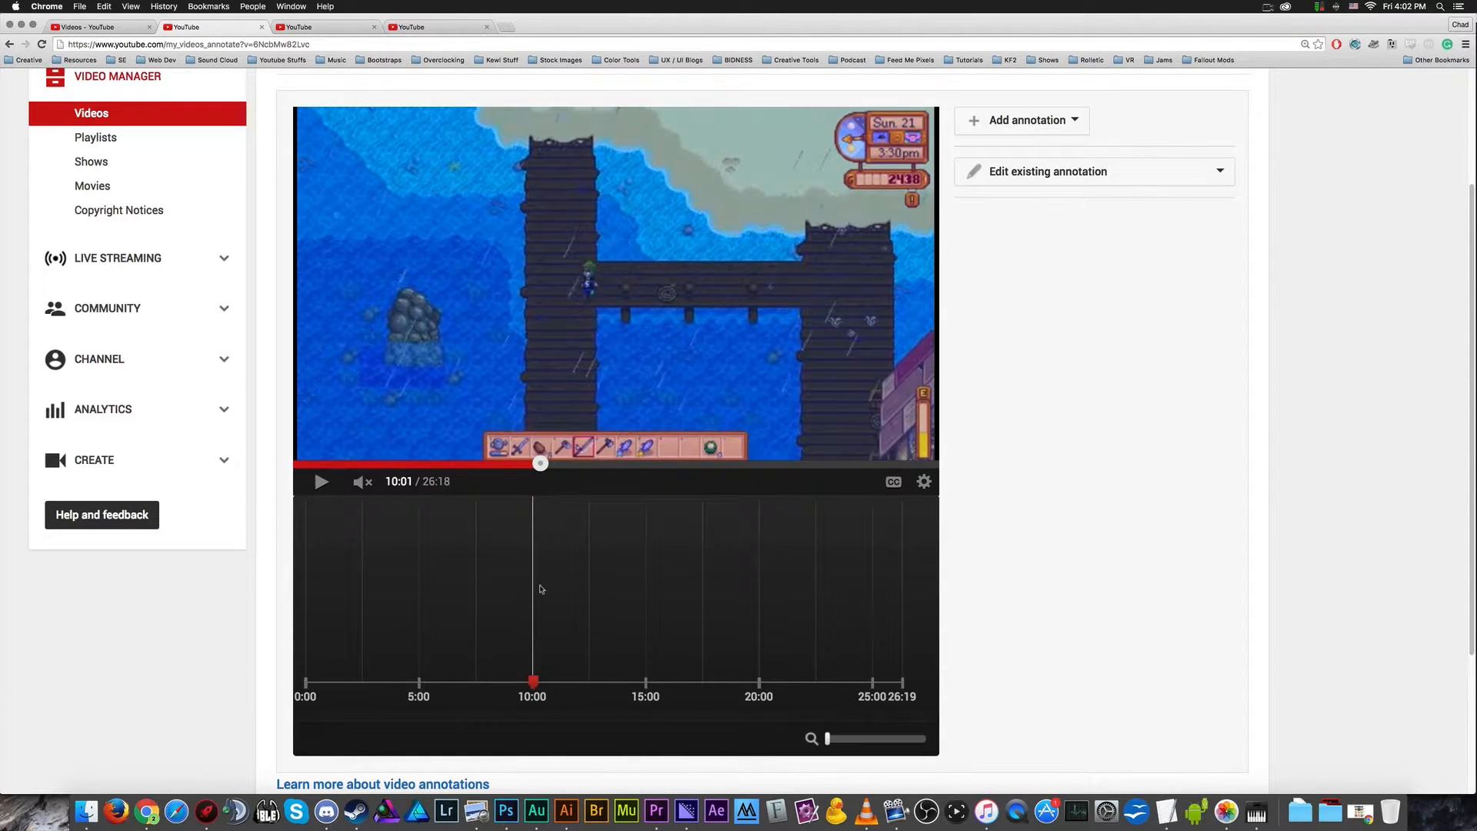
{"action": "left_click_drag", "start_coordinate": [531, 678], "coordinate": [894, 684]}
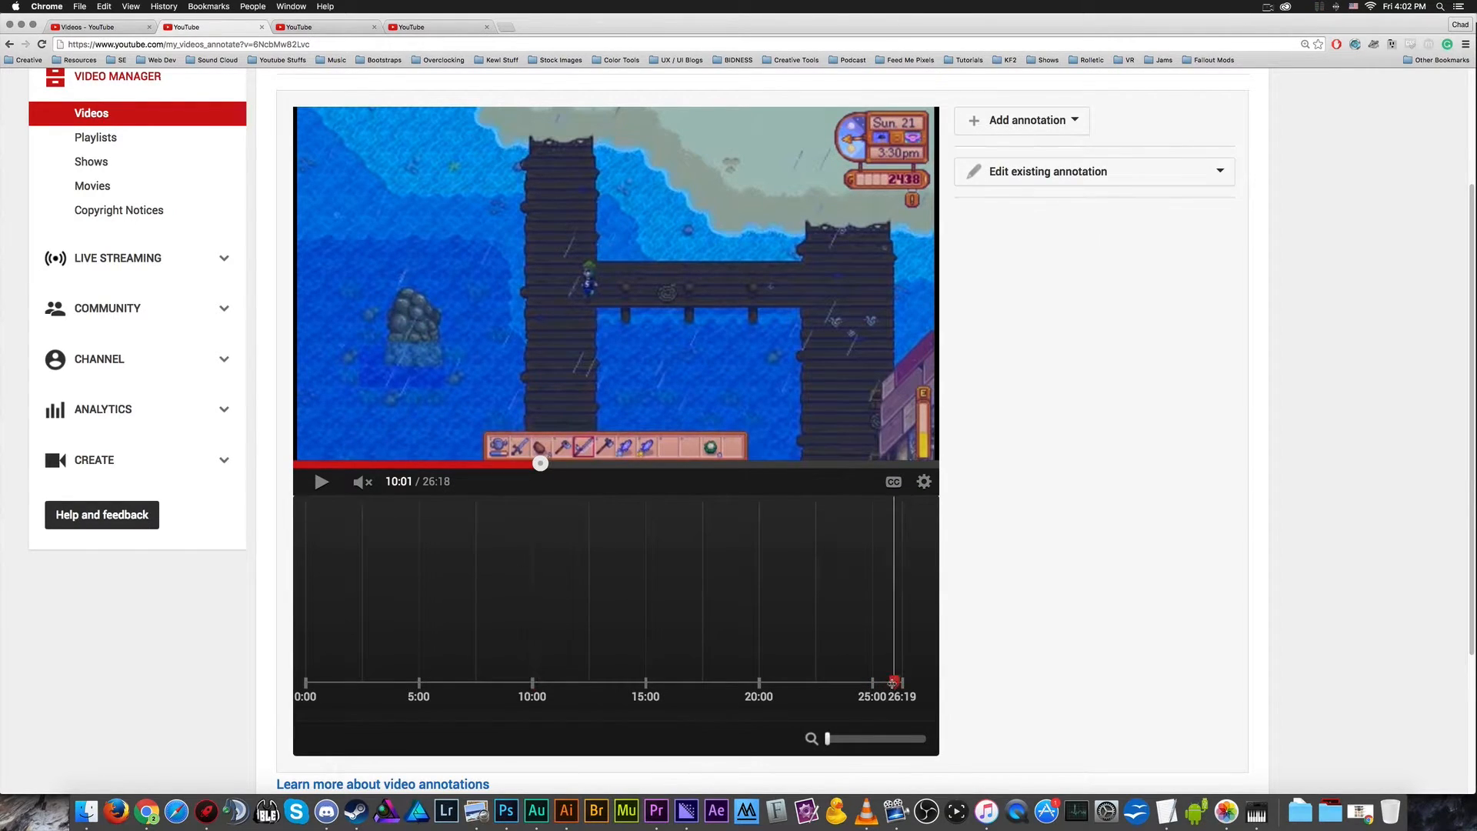
{"action": "left_click", "coordinate": [321, 482]}
{"action": "left_click", "coordinate": [322, 482]}
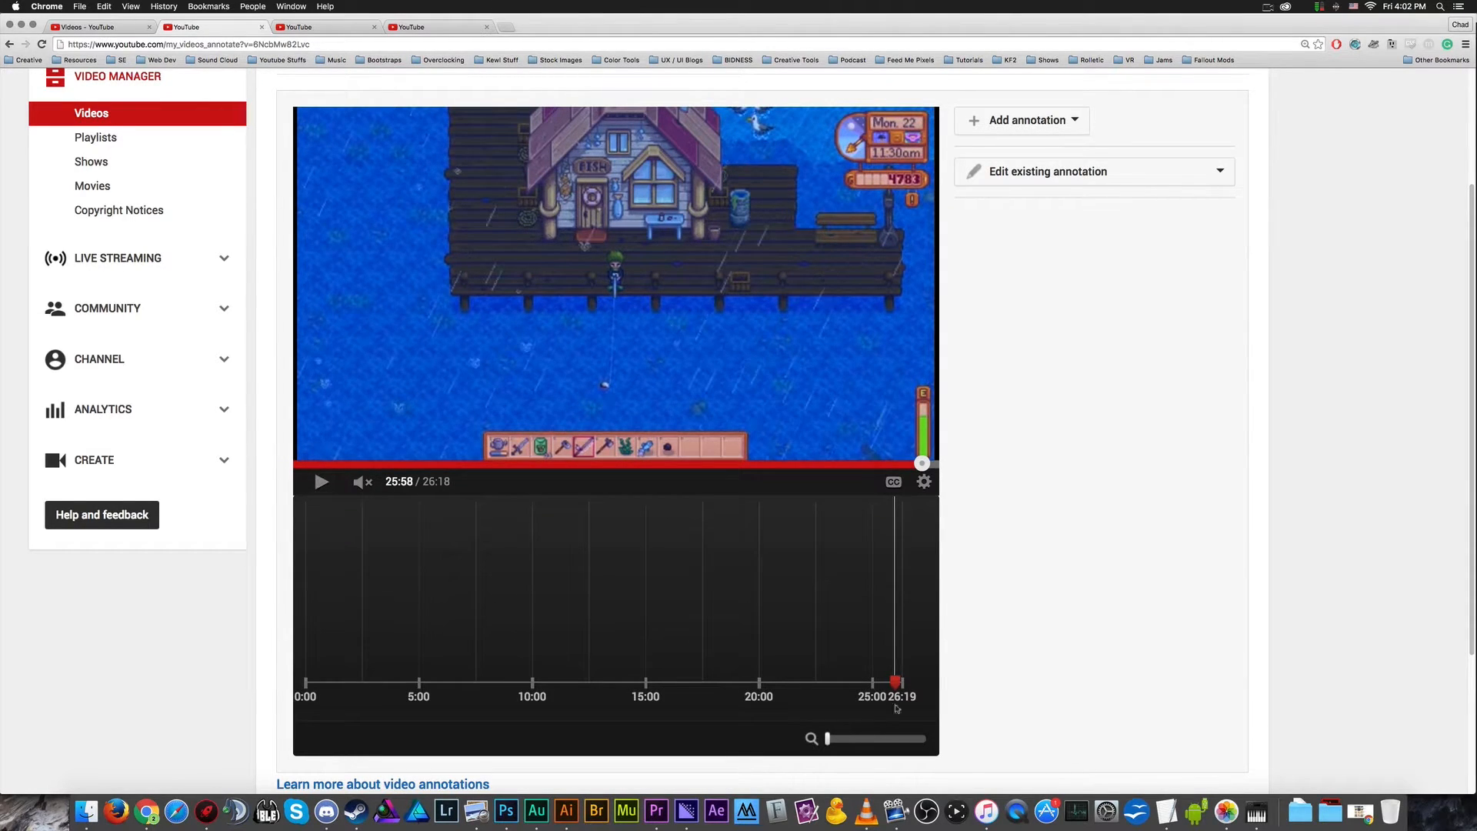
- Zoom the annotation timeline in on the video's final section and play to the end card, pausing at 26:05
{"action": "left_click_drag", "start_coordinate": [827, 738], "coordinate": [861, 743]}
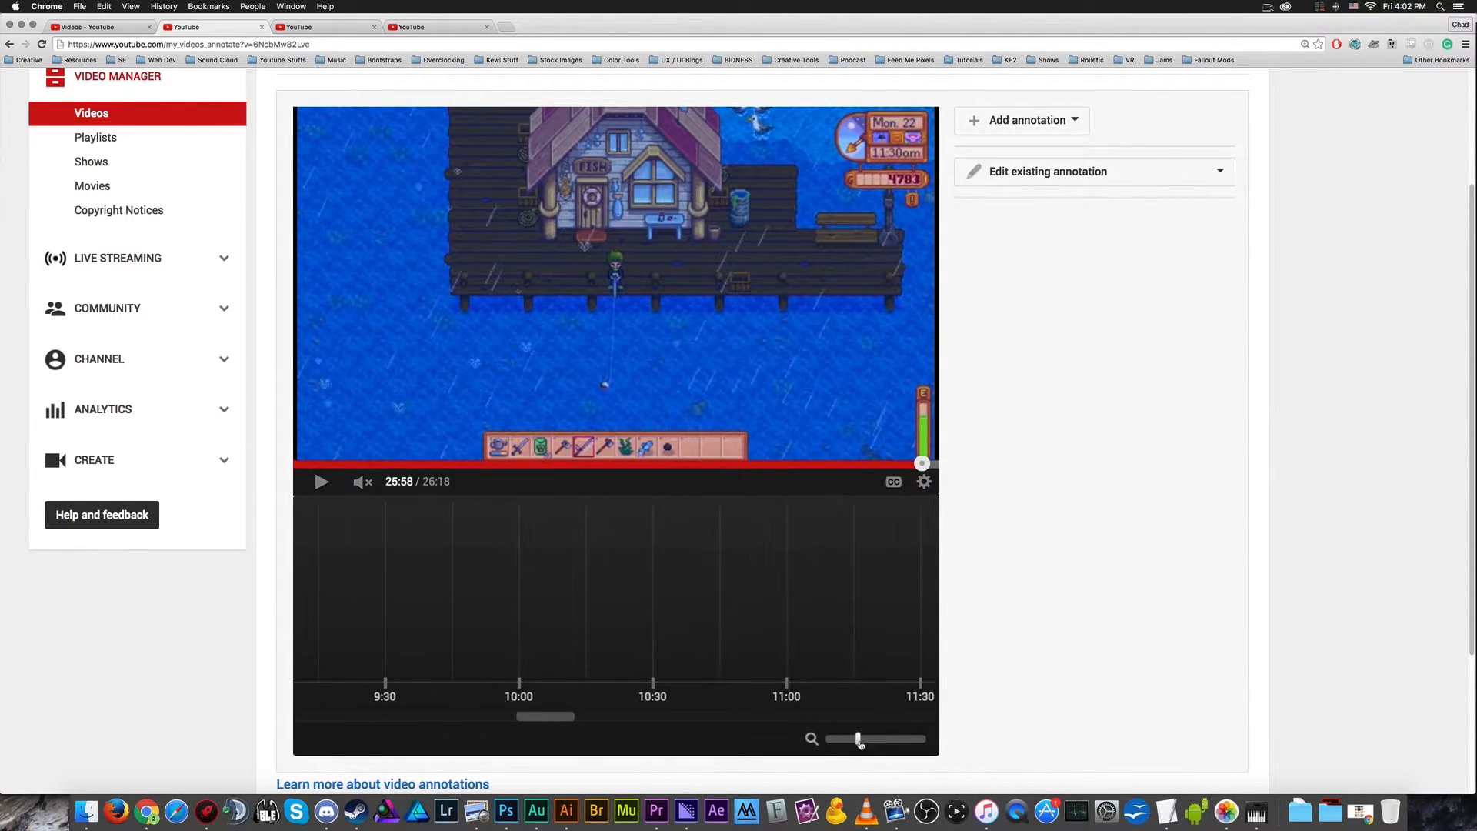
{"action": "left_click_drag", "start_coordinate": [553, 717], "coordinate": [989, 740]}
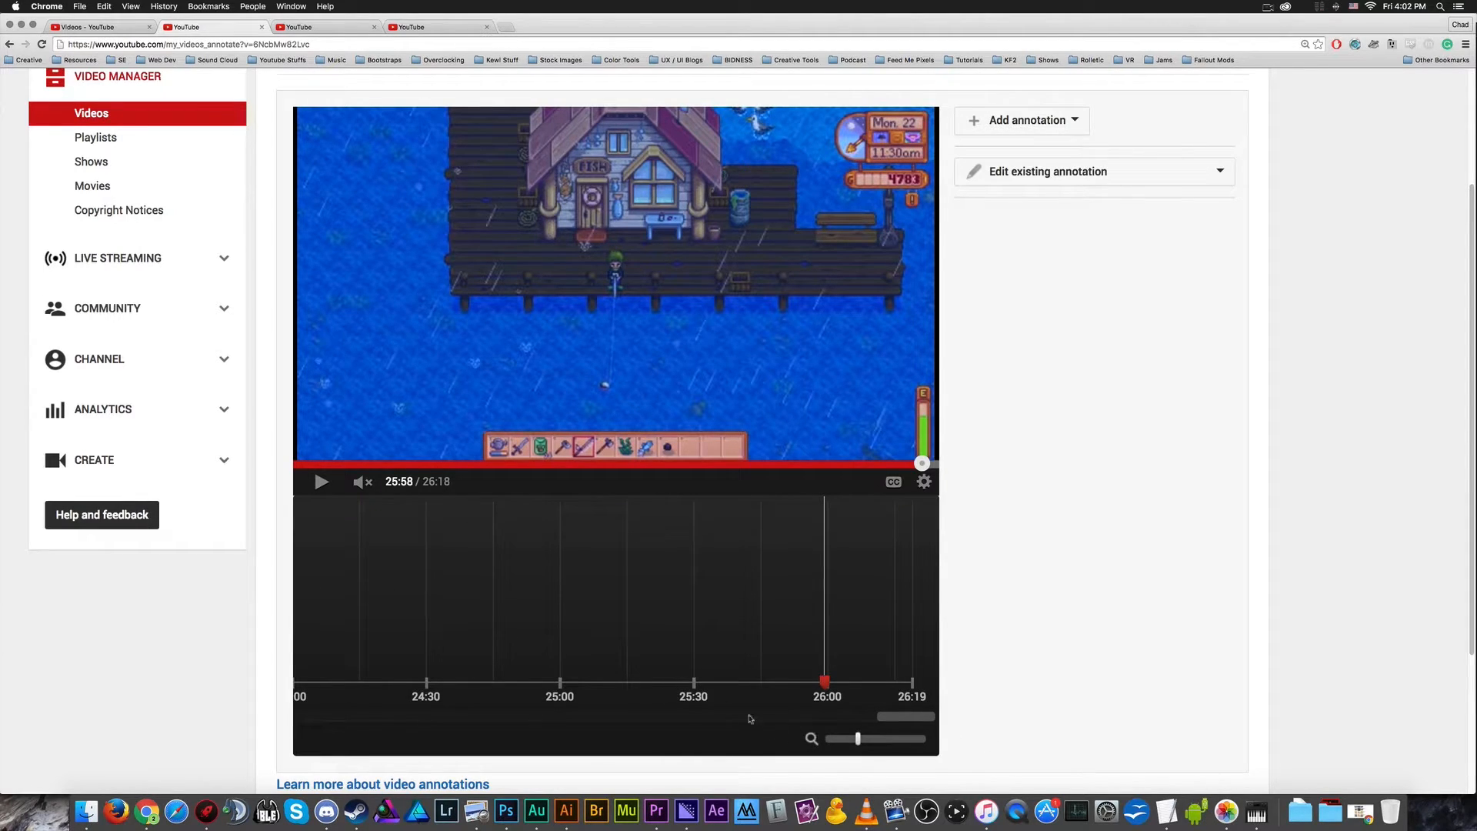
{"action": "left_click", "coordinate": [322, 482]}
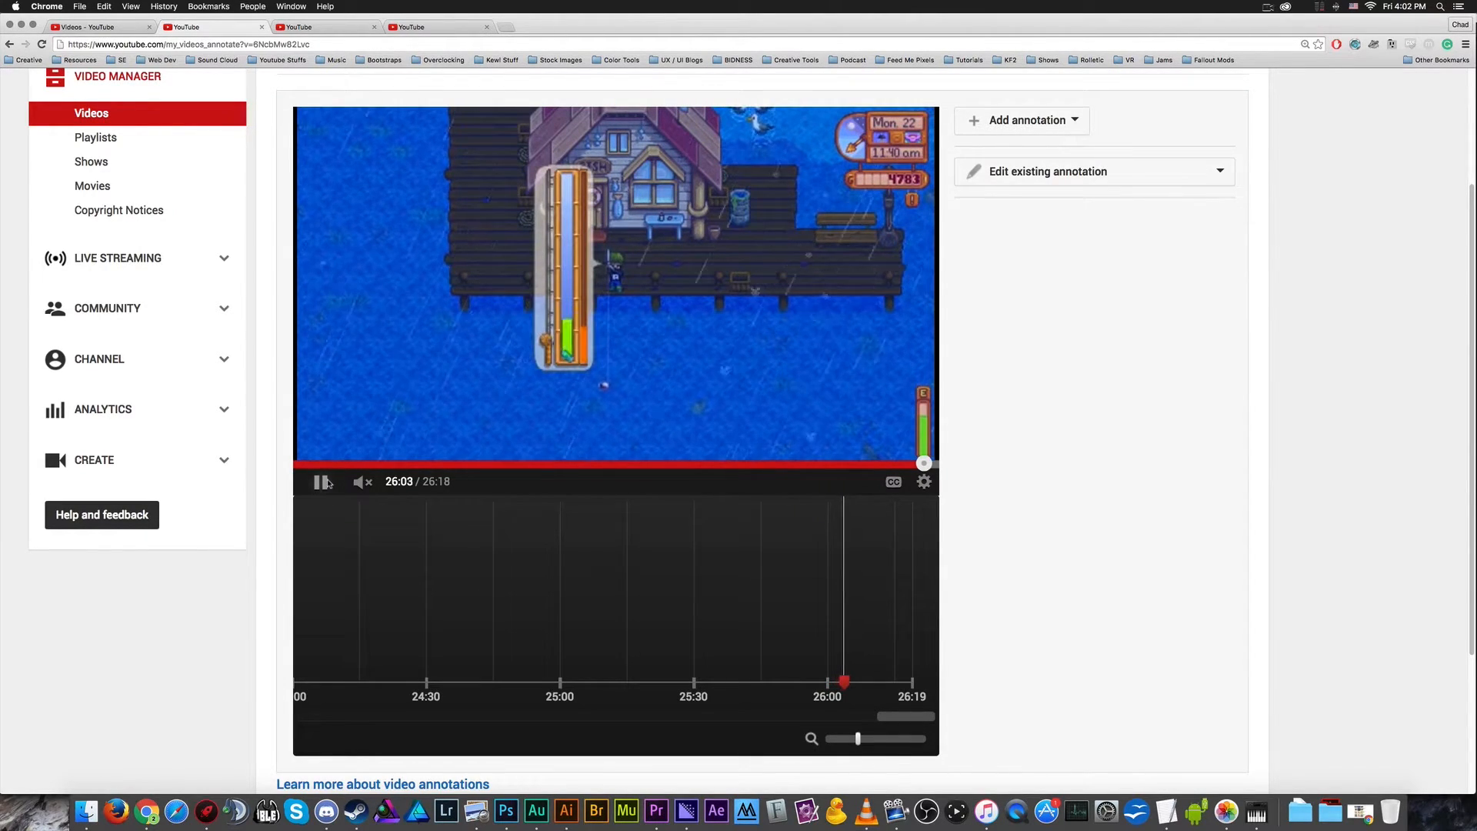
{"action": "left_click", "coordinate": [323, 482]}
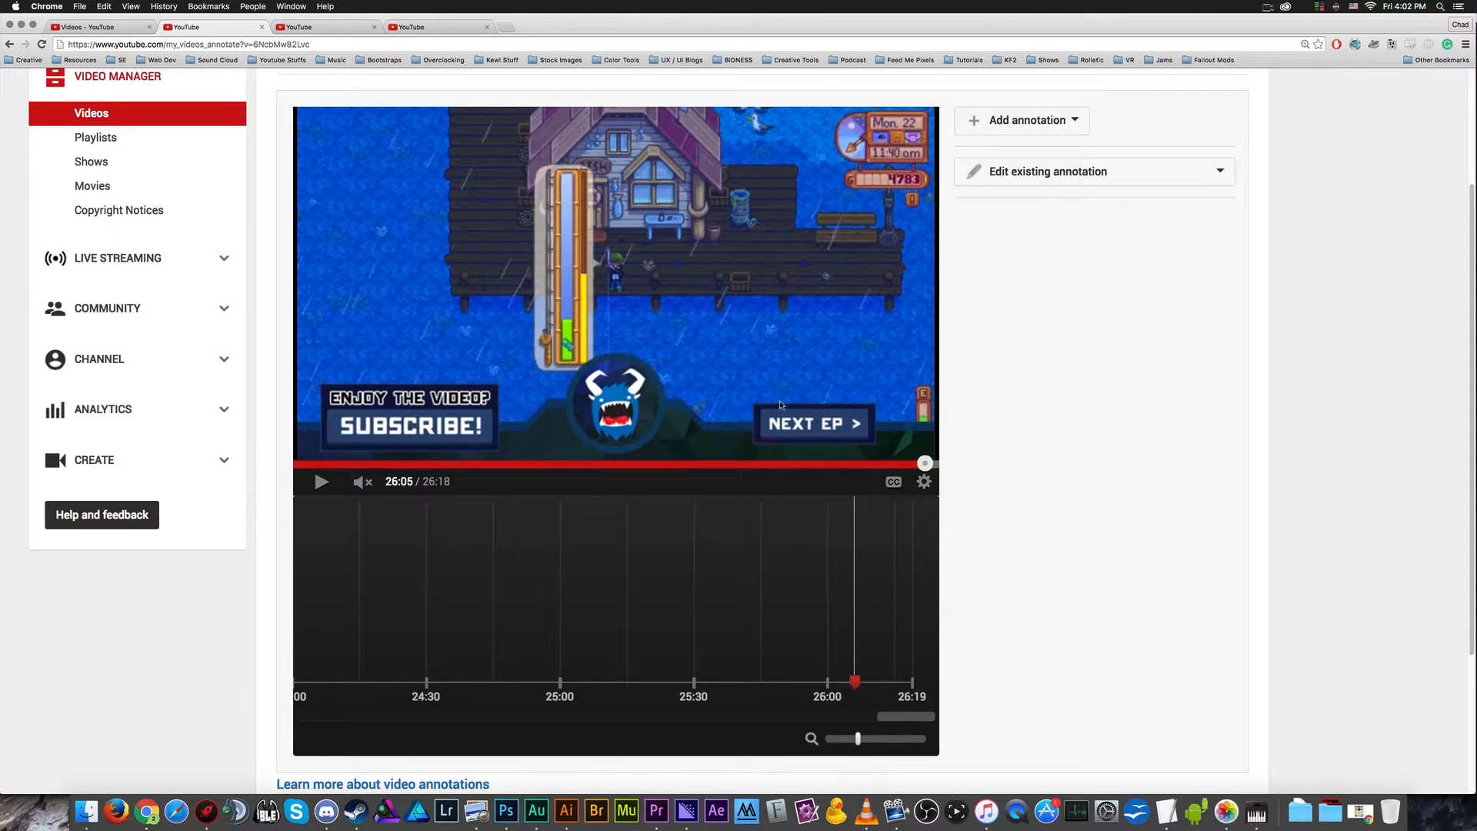
{"action": "left_click_drag", "start_coordinate": [858, 739], "coordinate": [927, 720]}
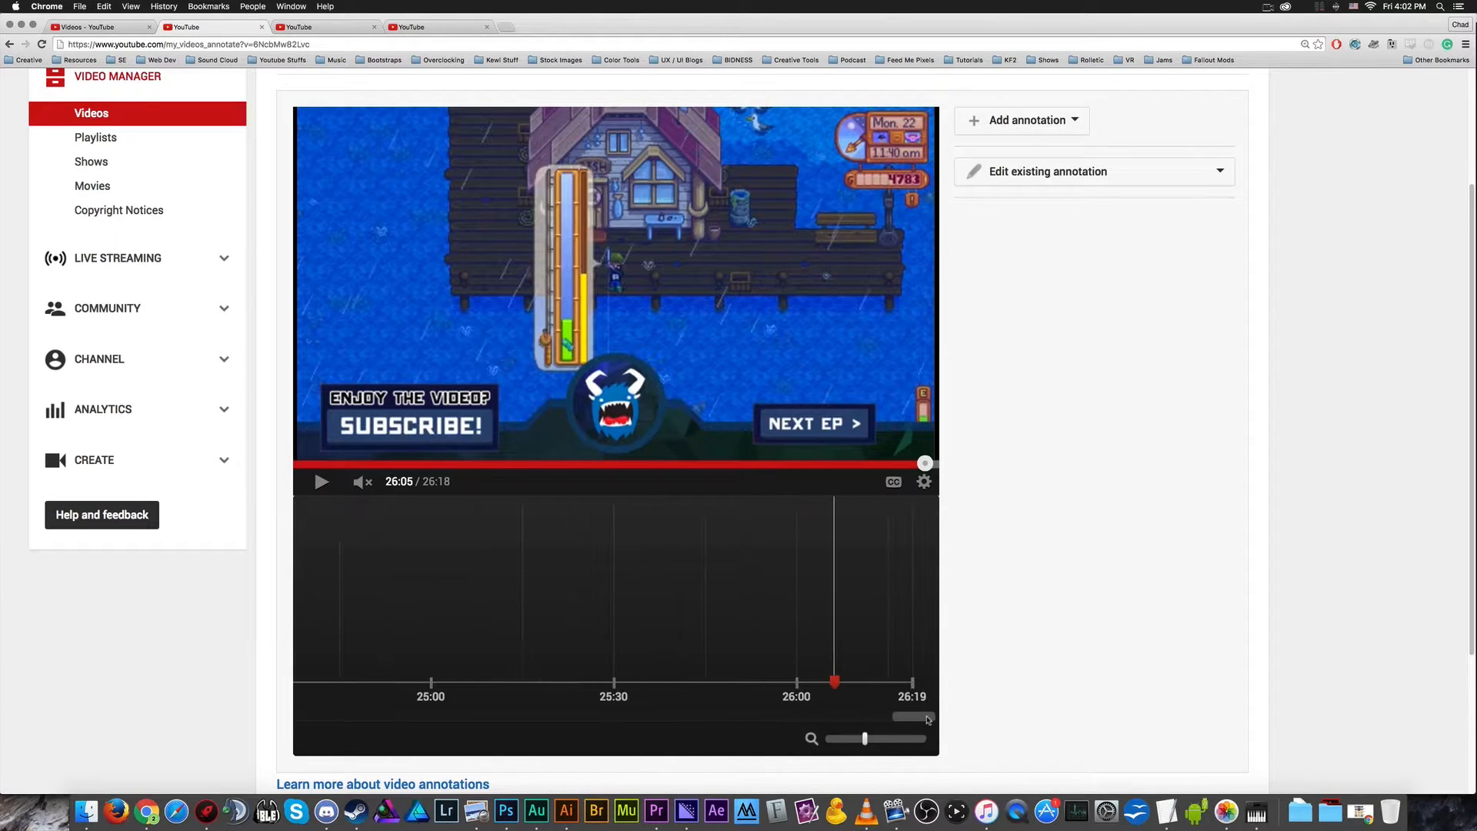
- Add a Spotlight annotation to the video and place it over the dock above the end card
{"action": "left_click", "coordinate": [1004, 125]}
{"action": "left_click", "coordinate": [1021, 206]}
{"action": "mouse_move", "coordinate": [575, 235]}
{"action": "left_mouse_down"}
{"action": "mouse_move", "coordinate": [698, 197]}
{"action": "mouse_move", "coordinate": [686, 230]}
{"action": "mouse_move", "coordinate": [552, 275]}
{"action": "mouse_move", "coordinate": [650, 291]}
{"action": "left_mouse_up"}
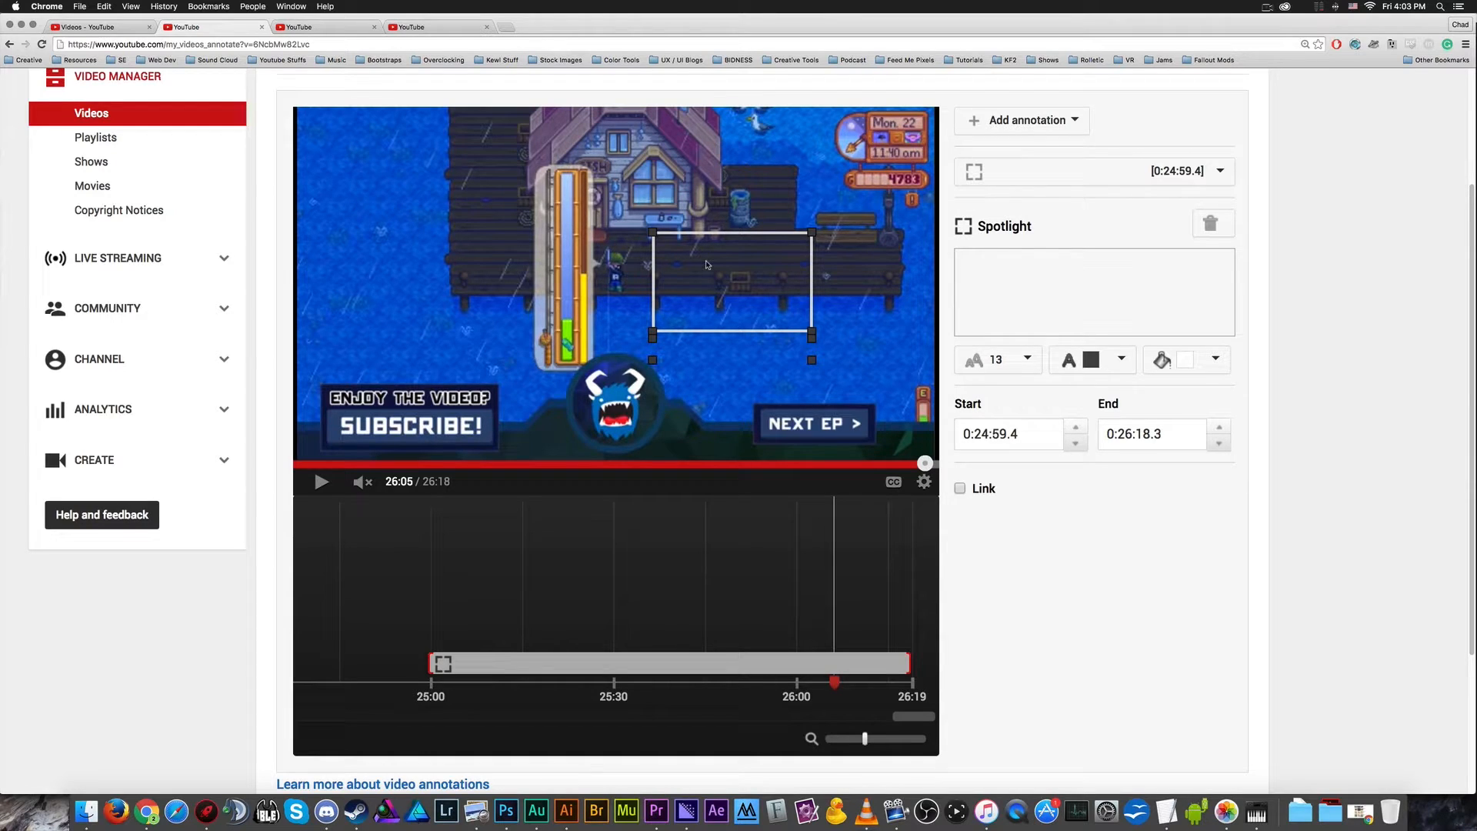
{"action": "mouse_move", "coordinate": [792, 265]}
{"action": "left_mouse_down"}
{"action": "mouse_move", "coordinate": [457, 354]}
{"action": "mouse_move", "coordinate": [682, 264]}
{"action": "mouse_move", "coordinate": [795, 253]}
{"action": "mouse_move", "coordinate": [786, 242]}
{"action": "left_mouse_up"}
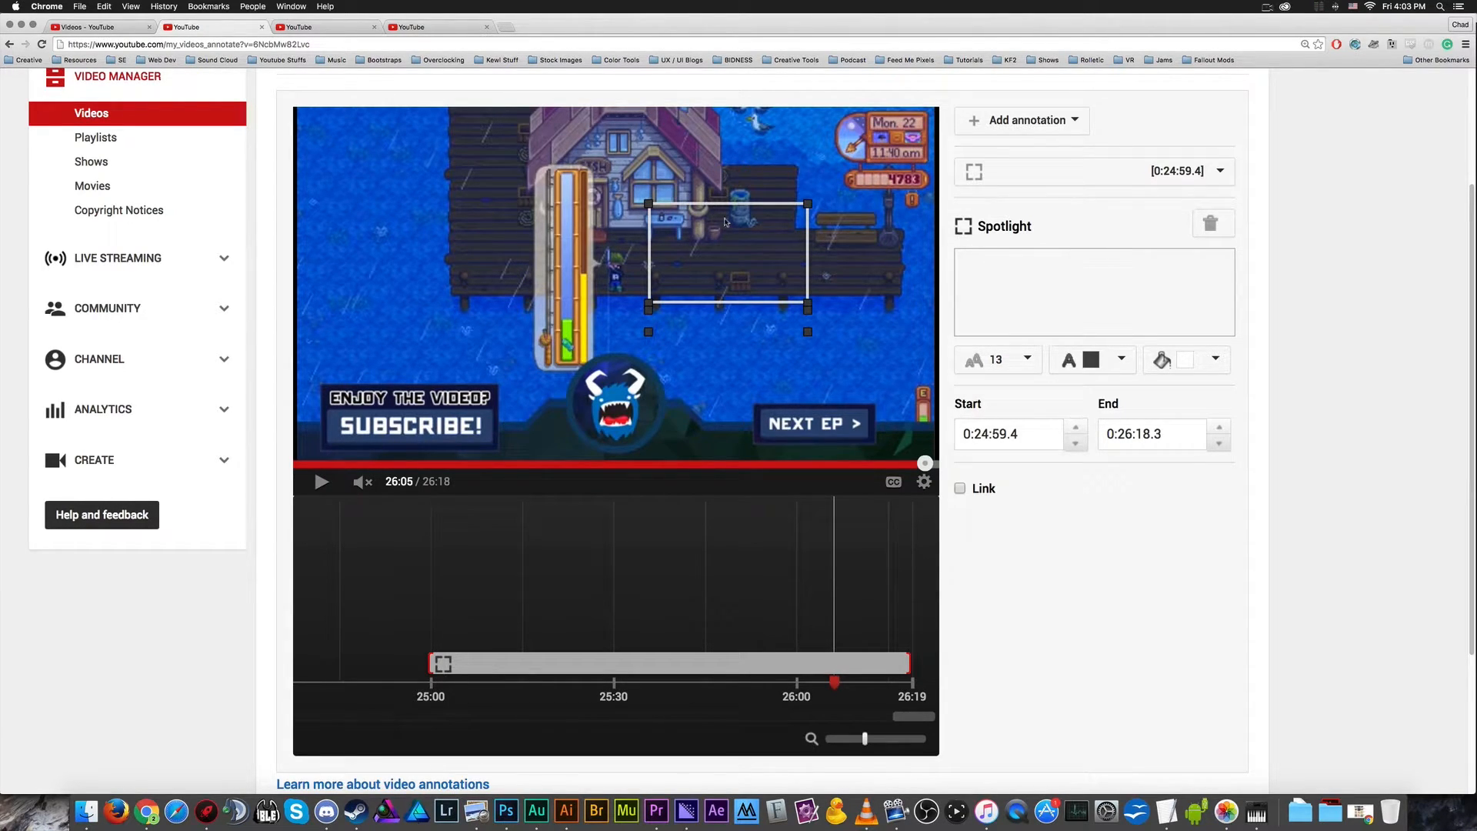
- Try "Hello Youtube" as the spotlight's text and clear it again
{"action": "left_click", "coordinate": [989, 297]}
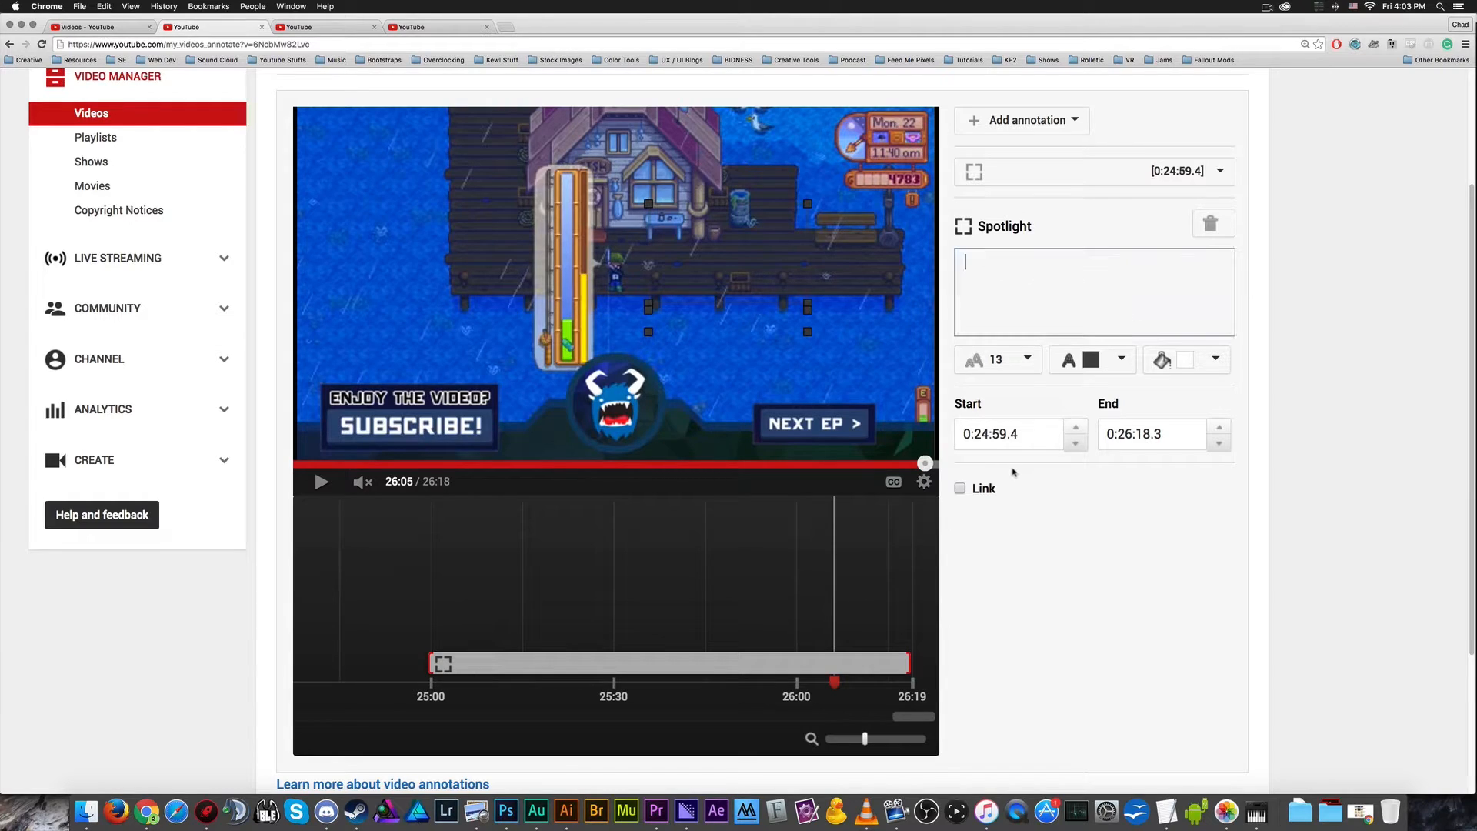
{"action": "type", "text": "Hello Youtube"}
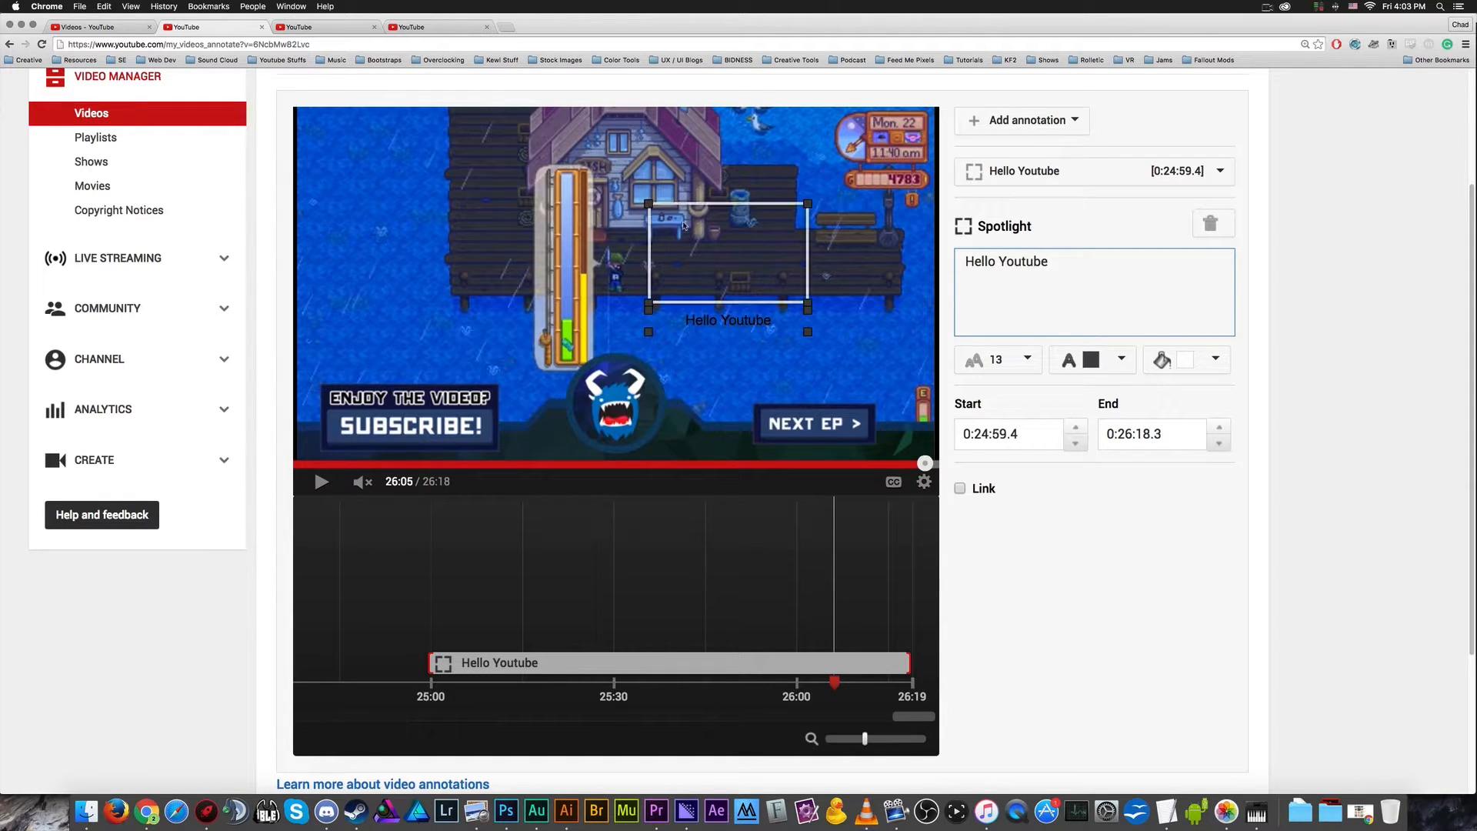
{"action": "key", "text": "super+a"}
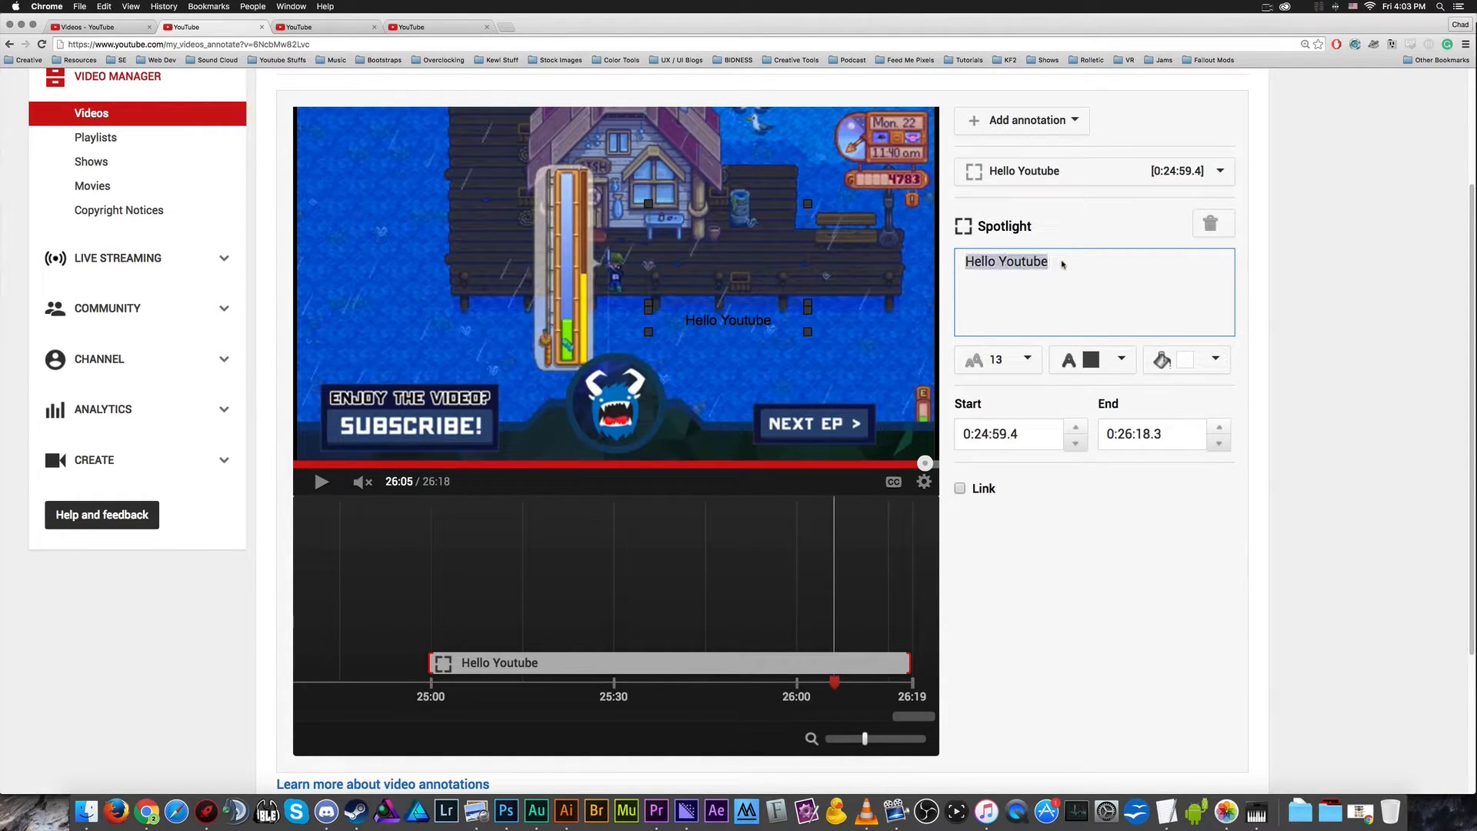
{"action": "key", "text": "BackSpace"}
- Fit the spotlight around the "Enjoy the video? Subscribe!" box on the end card and set its background to no colour
{"action": "left_click_drag", "start_coordinate": [763, 264], "coordinate": [436, 412]}
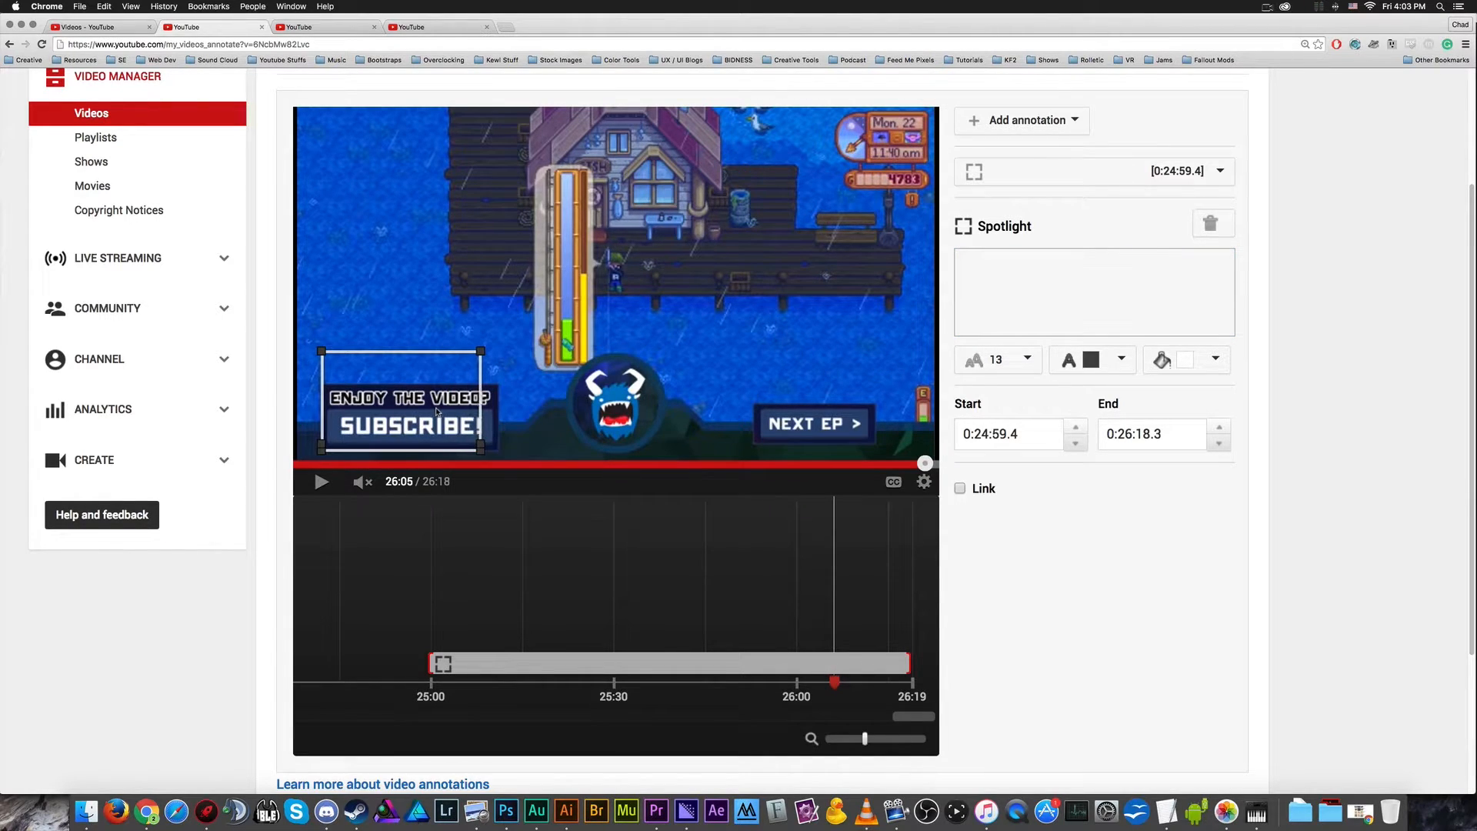
{"action": "left_click_drag", "start_coordinate": [480, 352], "coordinate": [501, 389]}
{"action": "left_click", "coordinate": [1189, 359]}
{"action": "left_click", "coordinate": [1197, 563]}
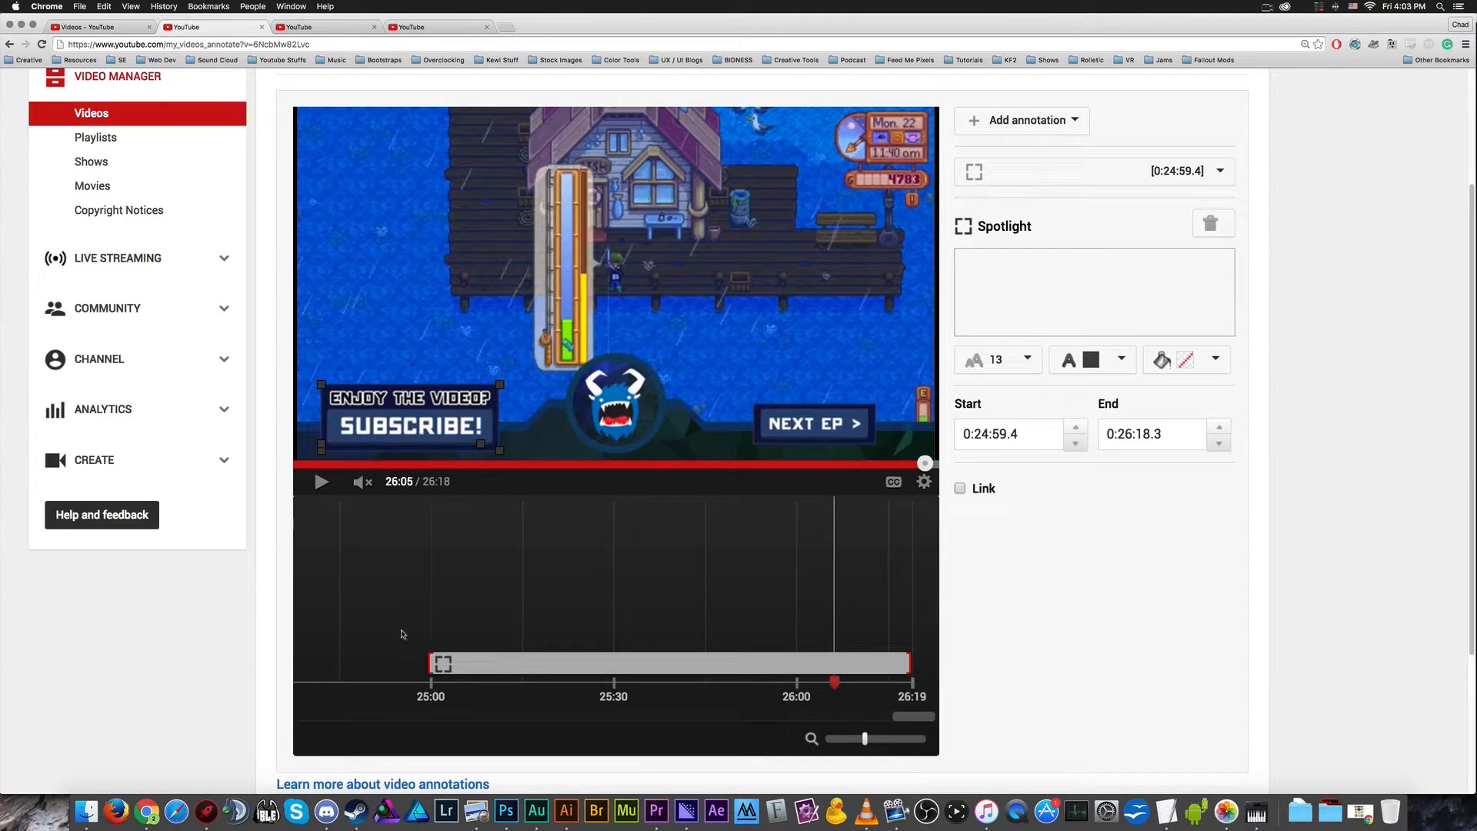
- Shorten the Subscribe spotlight on the annotation timeline so that it starts at the playhead, 0:26:05.8
{"action": "left_click_drag", "start_coordinate": [428, 665], "coordinate": [836, 664]}
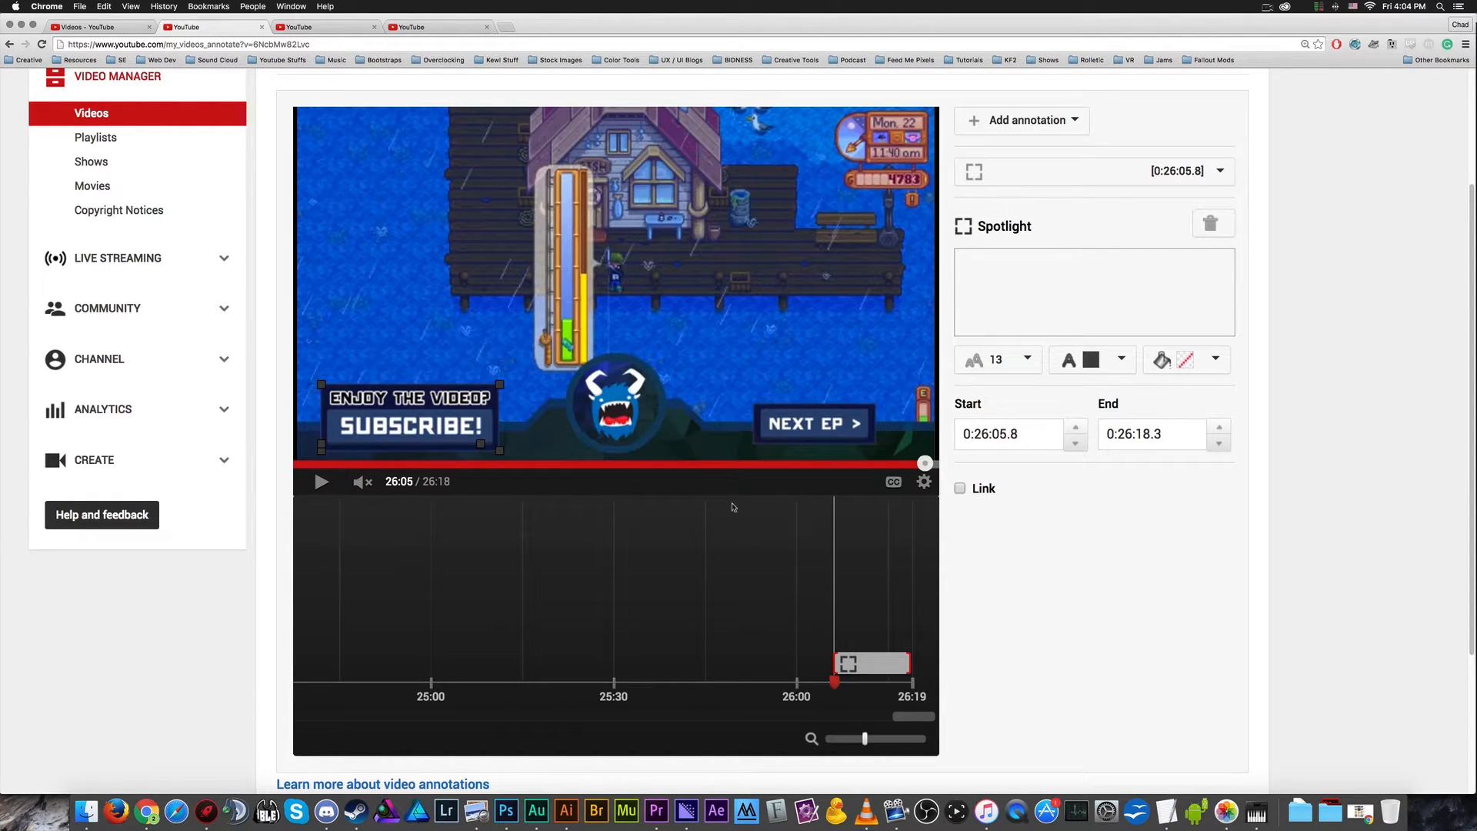
{"action": "mouse_move", "coordinate": [832, 664]}
{"action": "left_mouse_down"}
{"action": "mouse_move", "coordinate": [420, 667]}
{"action": "mouse_move", "coordinate": [842, 666]}
{"action": "mouse_move", "coordinate": [830, 685]}
{"action": "left_mouse_up"}
{"action": "scroll", "coordinate": [1019, 638], "scroll_direction": "up", "scroll_amount": 2}
{"action": "scroll", "coordinate": [1023, 635], "scroll_direction": "down", "scroll_amount": 3}
- Enable the spotlight's link and fill it with the channel's "sub_confirmation=1" URL, copied from the Youtube Description Template document in TextEdit
{"action": "left_click", "coordinate": [984, 453]}
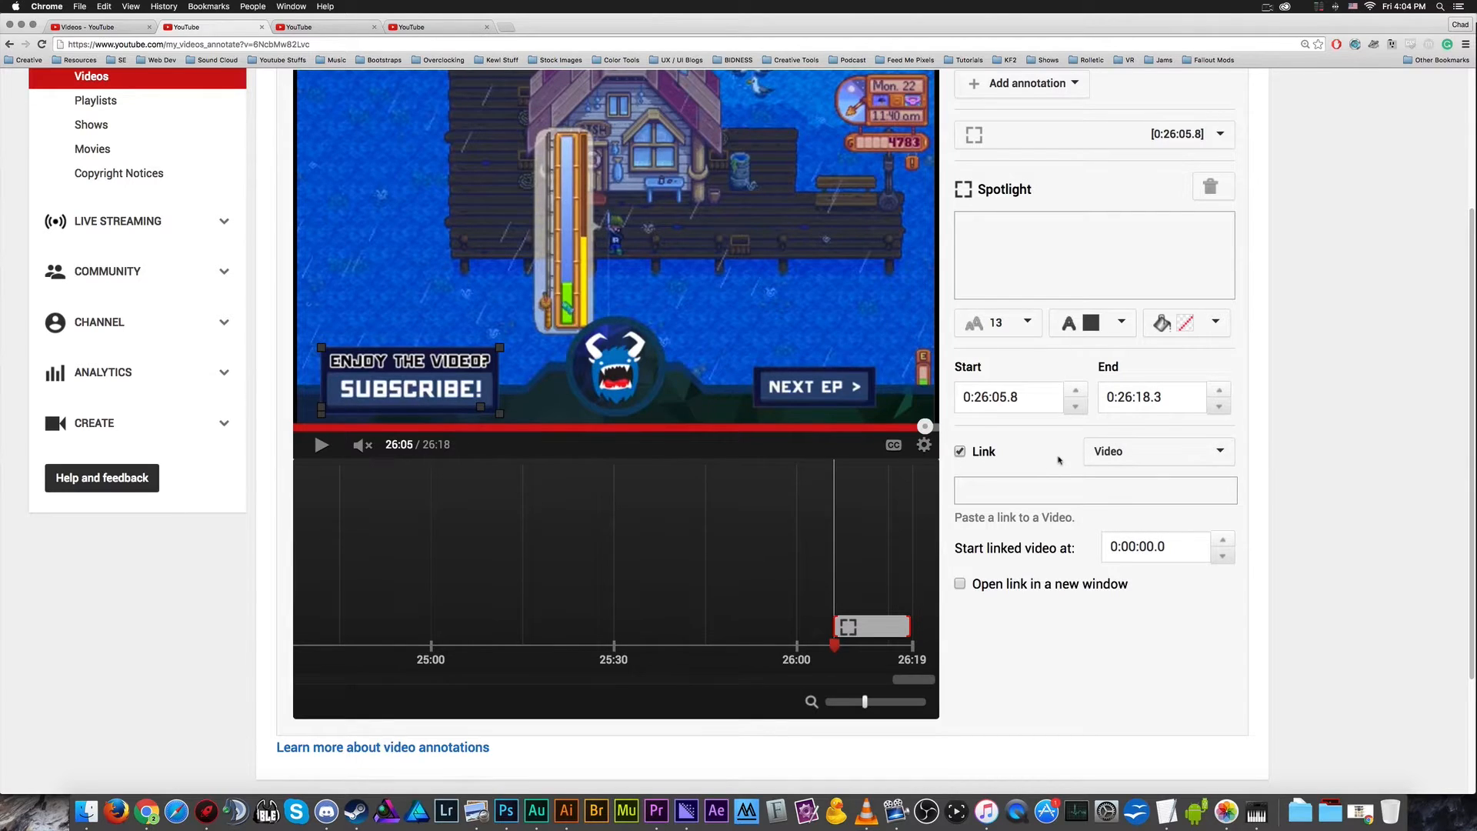
{"action": "left_click", "coordinate": [1167, 812]}
{"action": "left_click", "coordinate": [619, 277]}
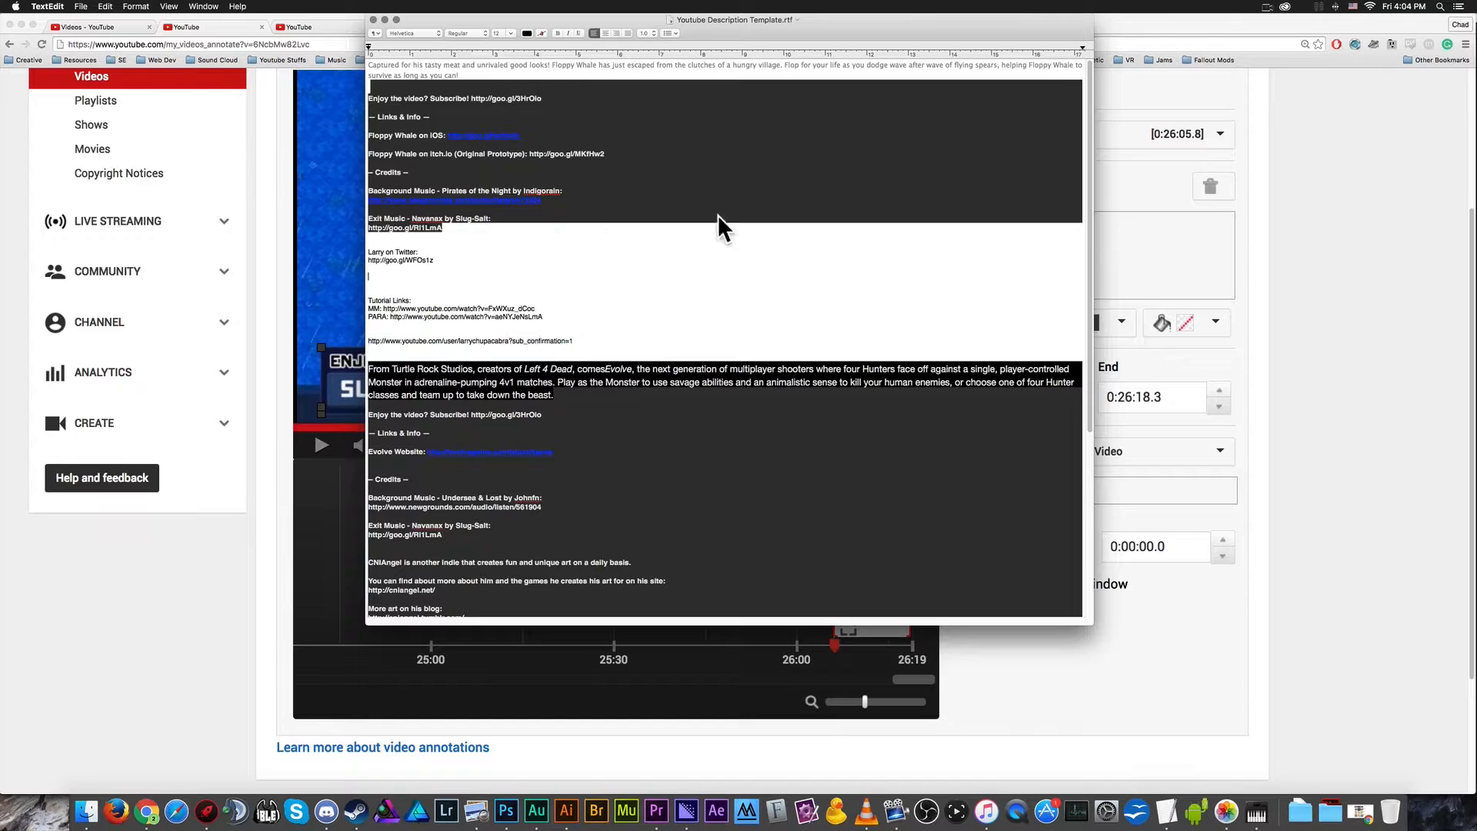
{"action": "left_click_drag", "start_coordinate": [769, 341], "coordinate": [341, 339]}
{"action": "key", "text": "super+c"}
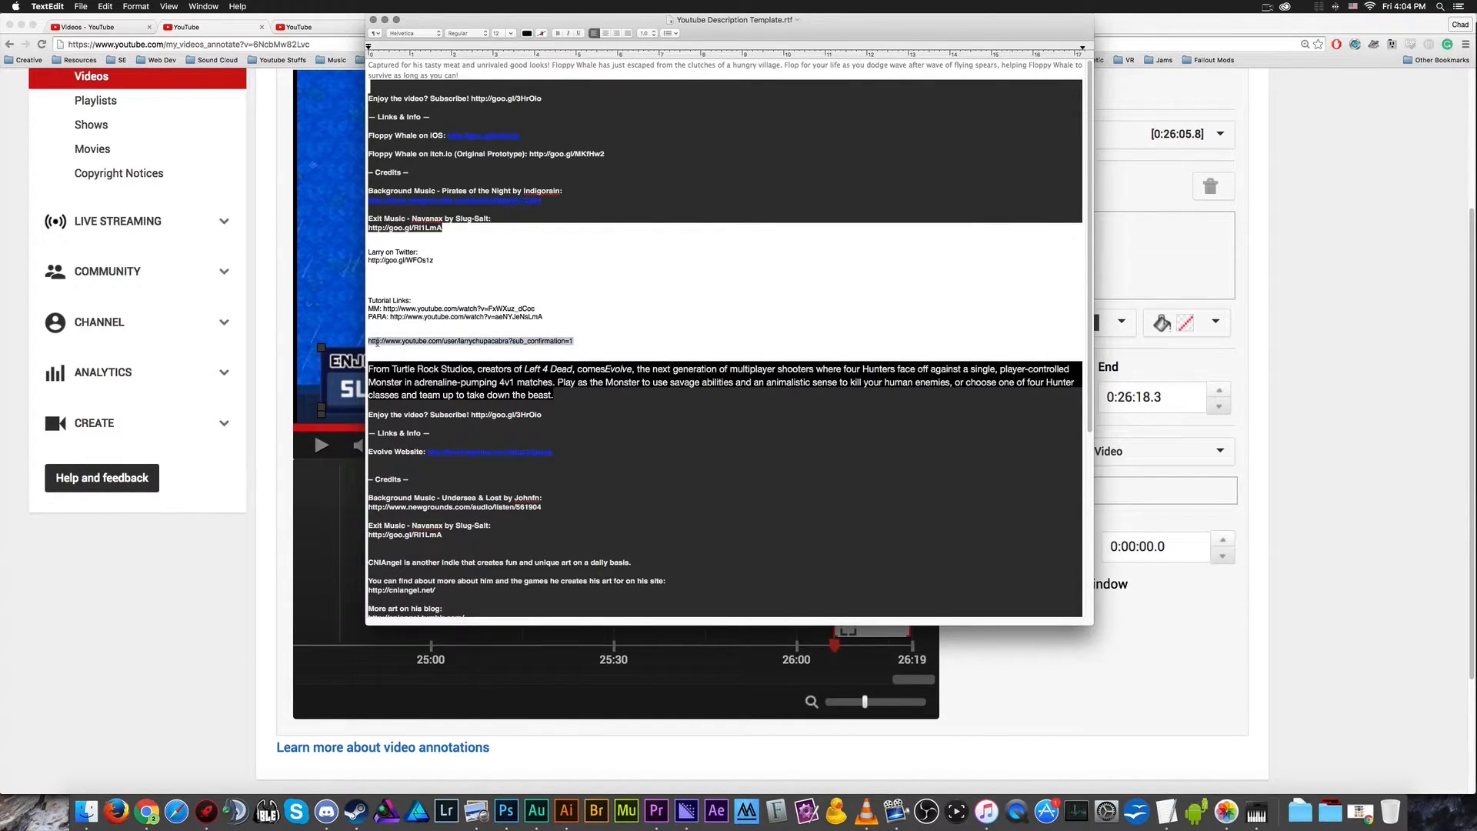
{"action": "left_click", "coordinate": [282, 550]}
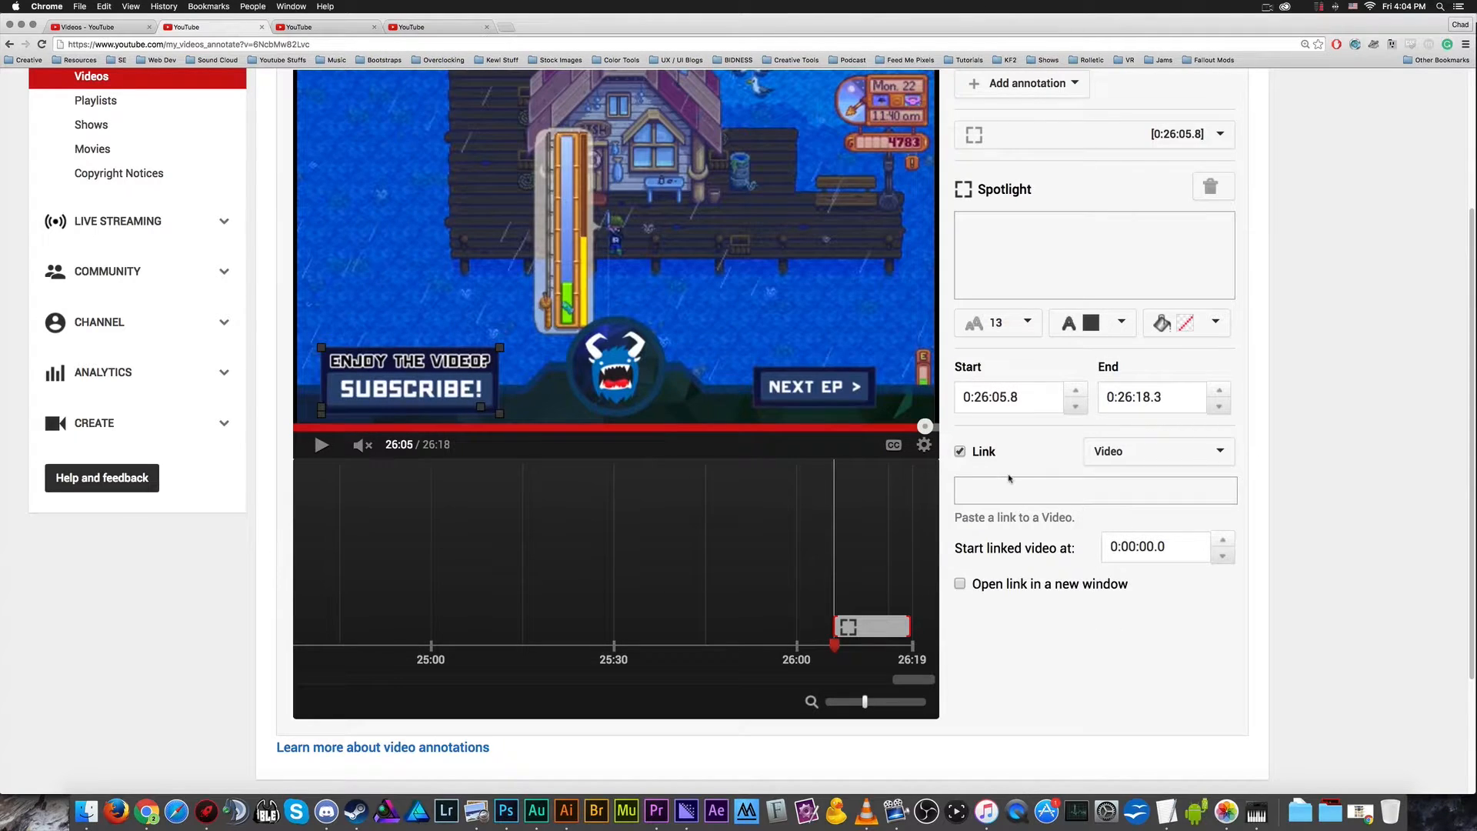
{"action": "left_click", "coordinate": [1009, 485]}
{"action": "key", "text": "super+v"}
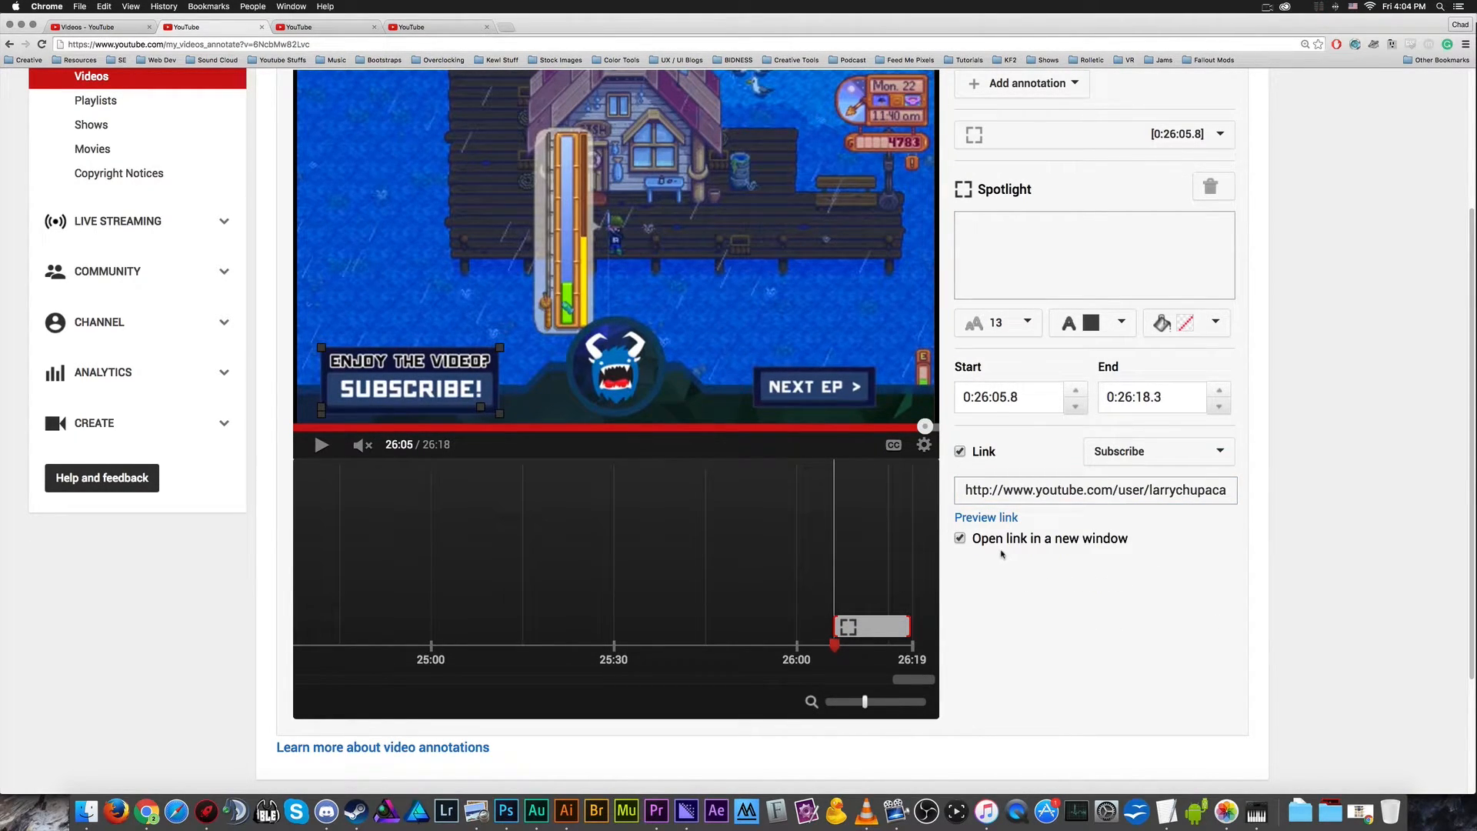
- Try only the channel's username as the spotlight's link, and restore the full "sub_confirmation=1" URL
{"action": "left_click_drag", "start_coordinate": [975, 491], "coordinate": [1251, 492]}
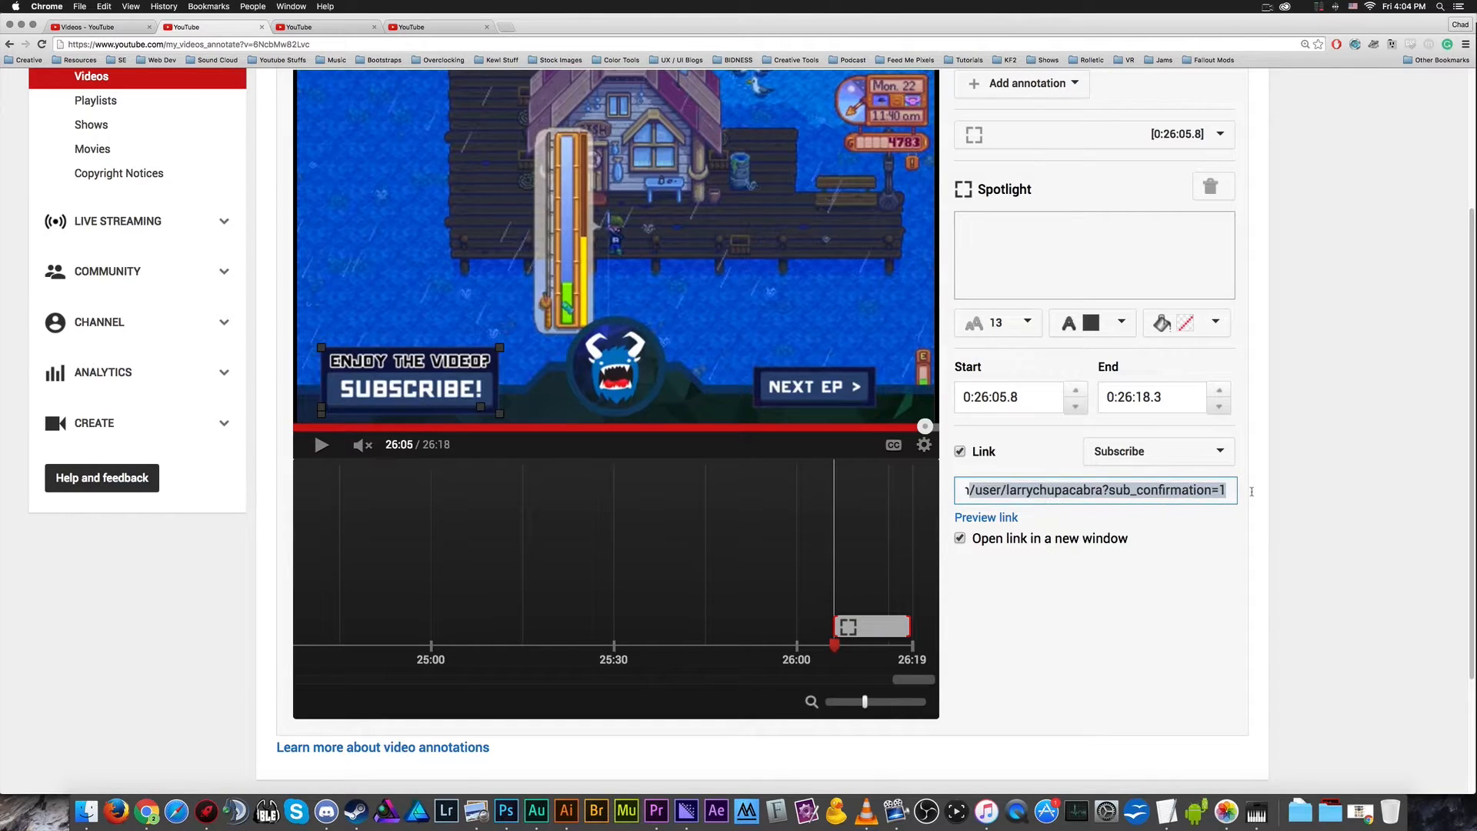
{"action": "left_click", "coordinate": [1073, 484]}
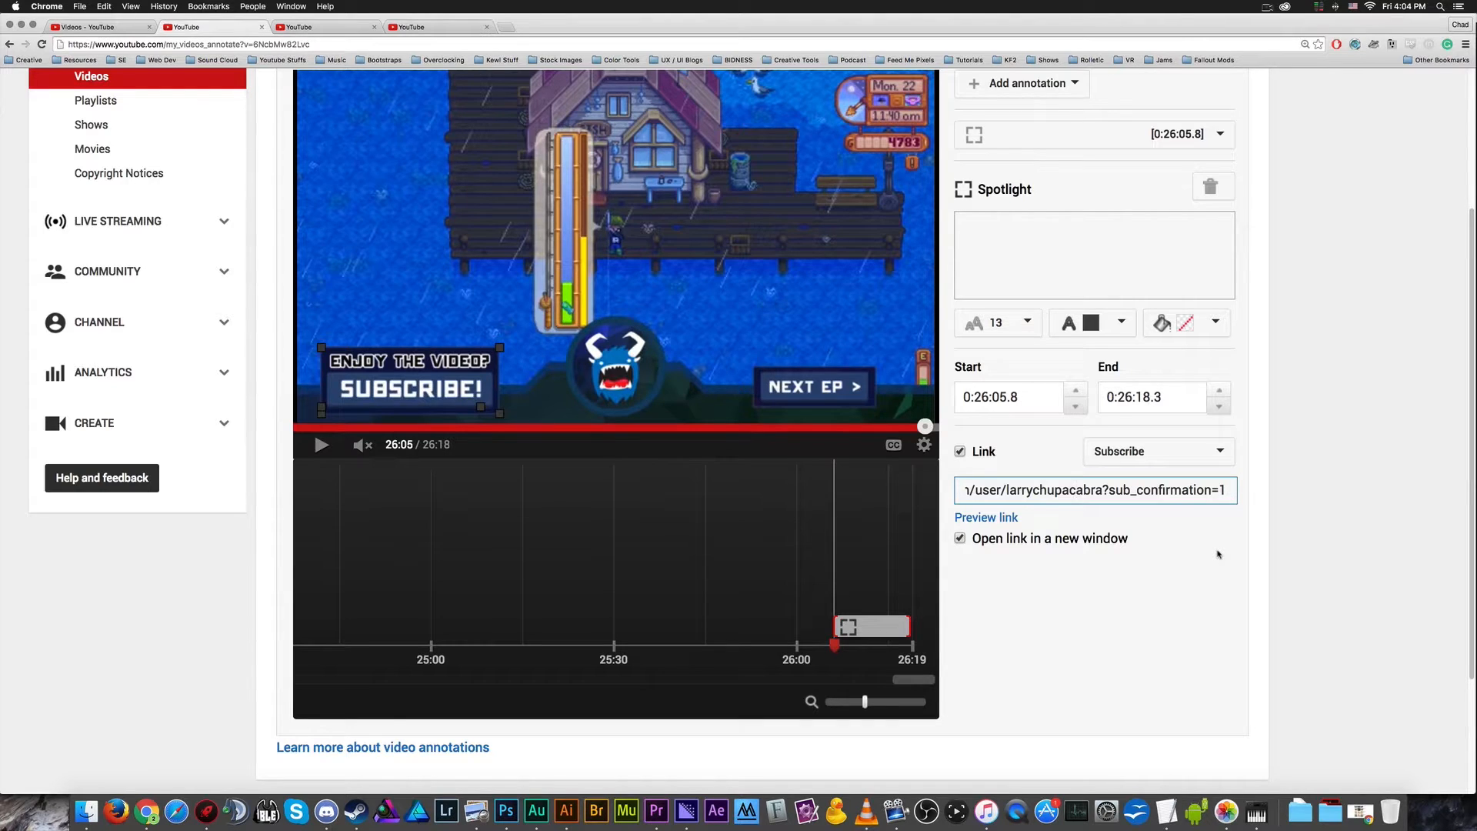
{"action": "left_click_drag", "start_coordinate": [1103, 490], "coordinate": [1006, 491]}
{"action": "left_click", "coordinate": [1084, 528]}
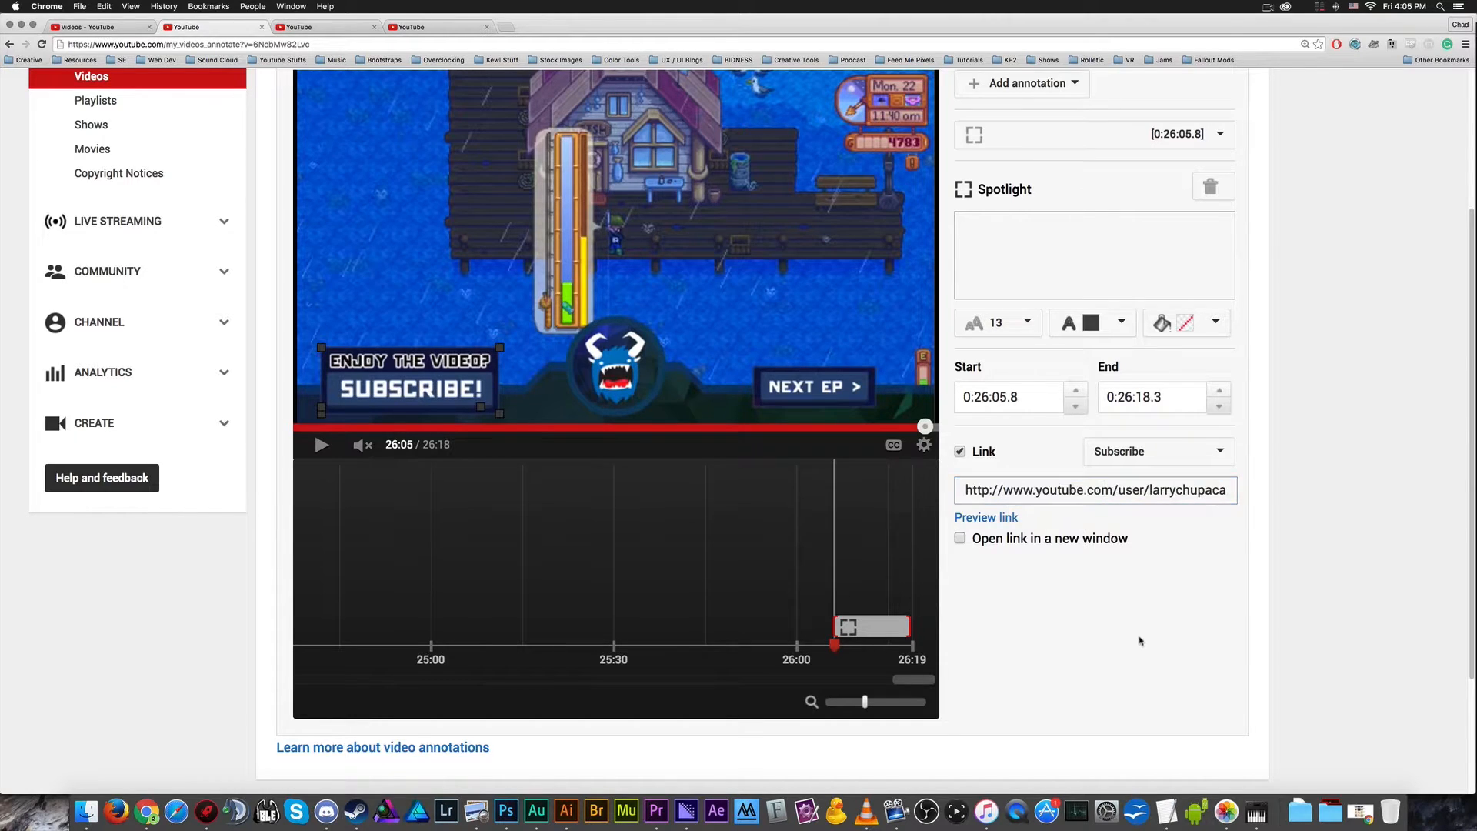
{"action": "triple_click", "coordinate": [1132, 486]}
{"action": "type", "text": "larry"}
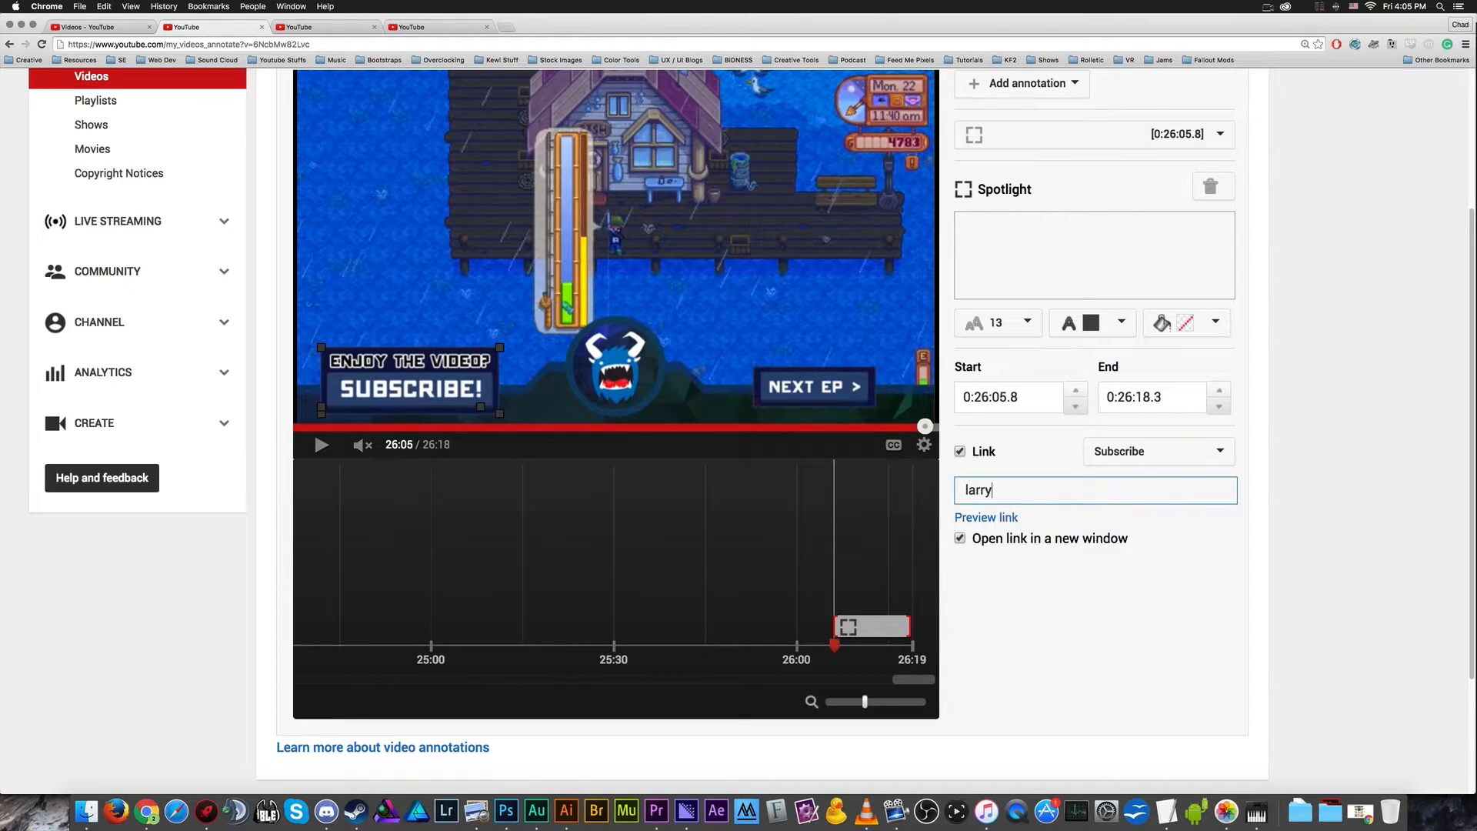
{"action": "type", "text": "chupacabra"}
{"action": "left_click", "coordinate": [1131, 585]}
{"action": "left_click", "coordinate": [1051, 494]}
{"action": "key", "text": "super+a"}
{"action": "type", "text": "http://www.youtube.com/user/larrychupacabra?sub_confirmation=1"}
{"action": "left_click", "coordinate": [1066, 535]}
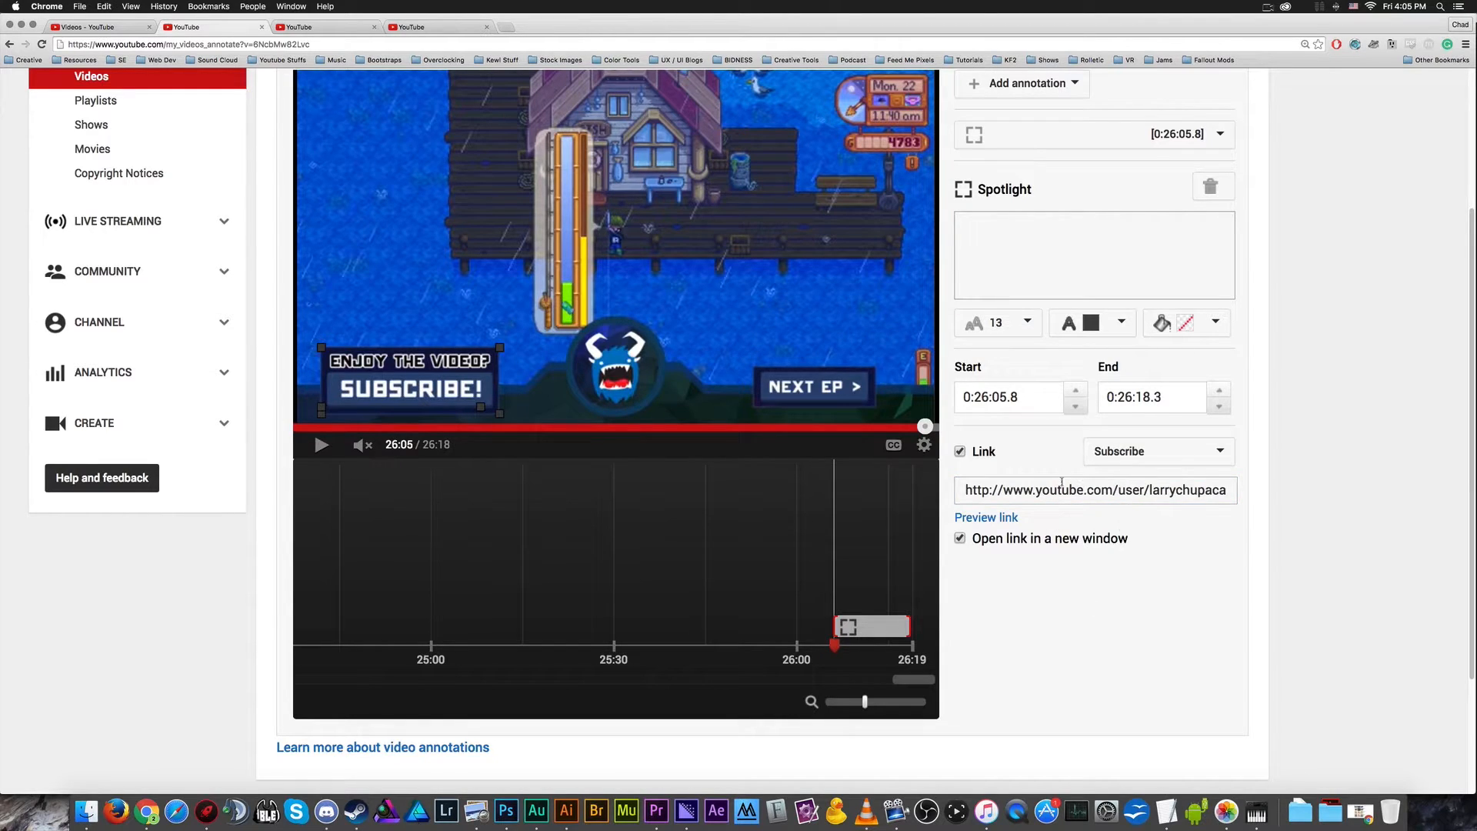
{"action": "left_click_drag", "start_coordinate": [1064, 485], "coordinate": [1233, 491]}
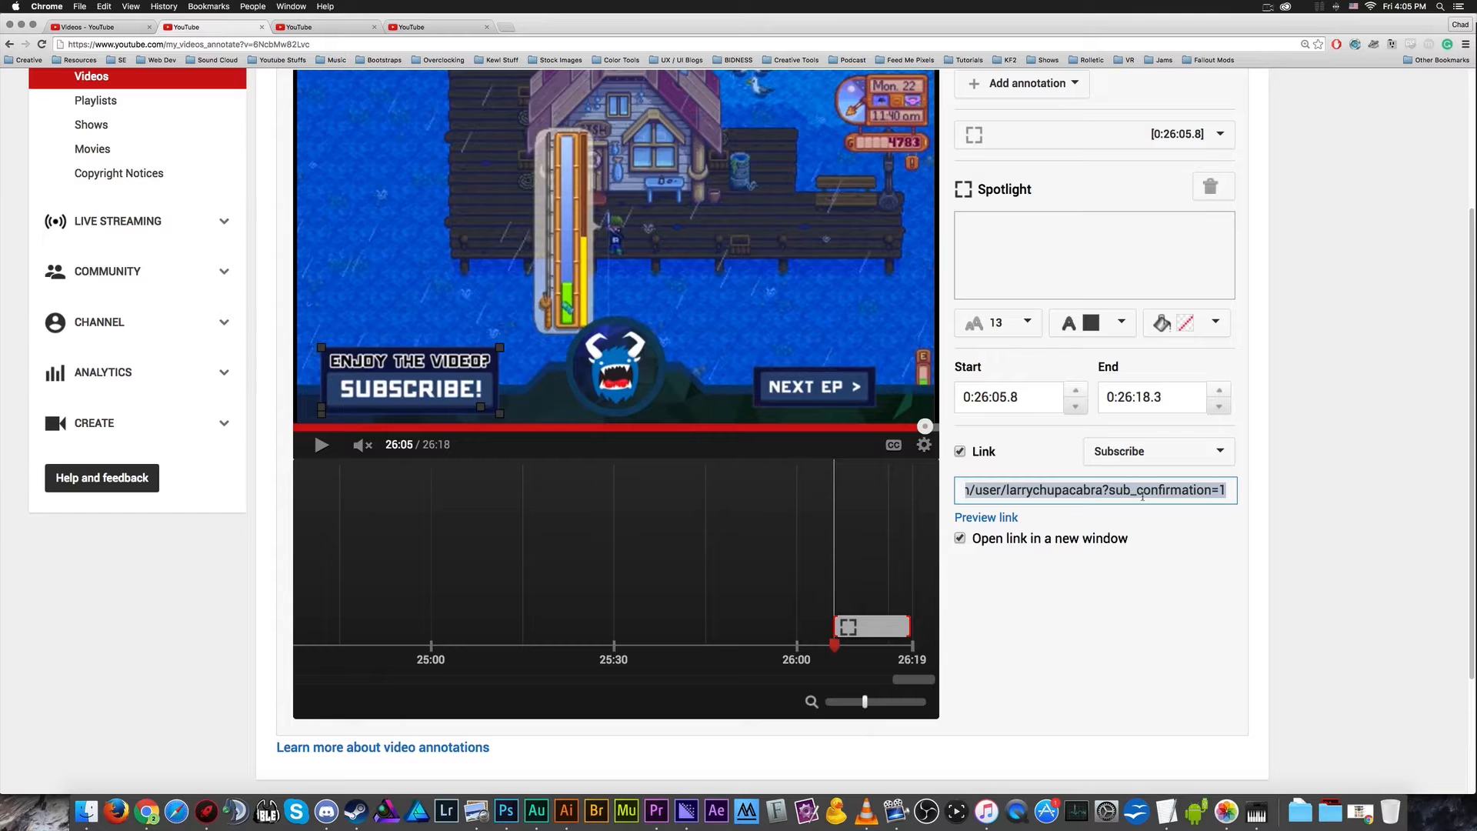
{"action": "left_click", "coordinate": [1196, 691]}
{"action": "scroll", "coordinate": [1257, 666], "scroll_direction": "up", "scroll_amount": 3}
{"action": "scroll", "coordinate": [1323, 677], "scroll_direction": "down", "scroll_amount": 3}
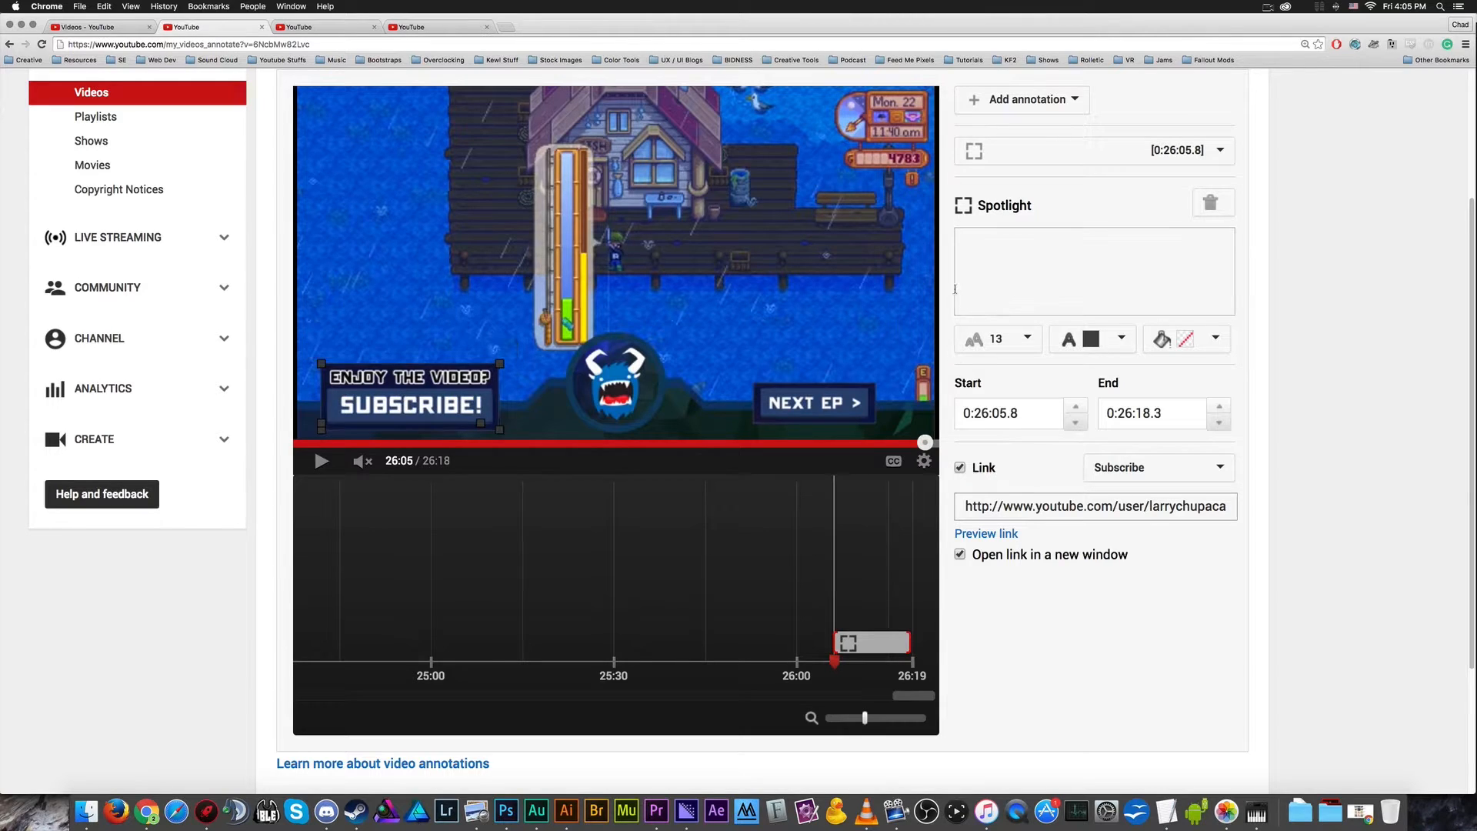
- Add a second Spotlight annotation and fit it around the "Next Ep >" button on the end card
{"action": "scroll", "coordinate": [693, 308], "scroll_direction": "up", "scroll_amount": 1}
{"action": "left_click", "coordinate": [1027, 143]}
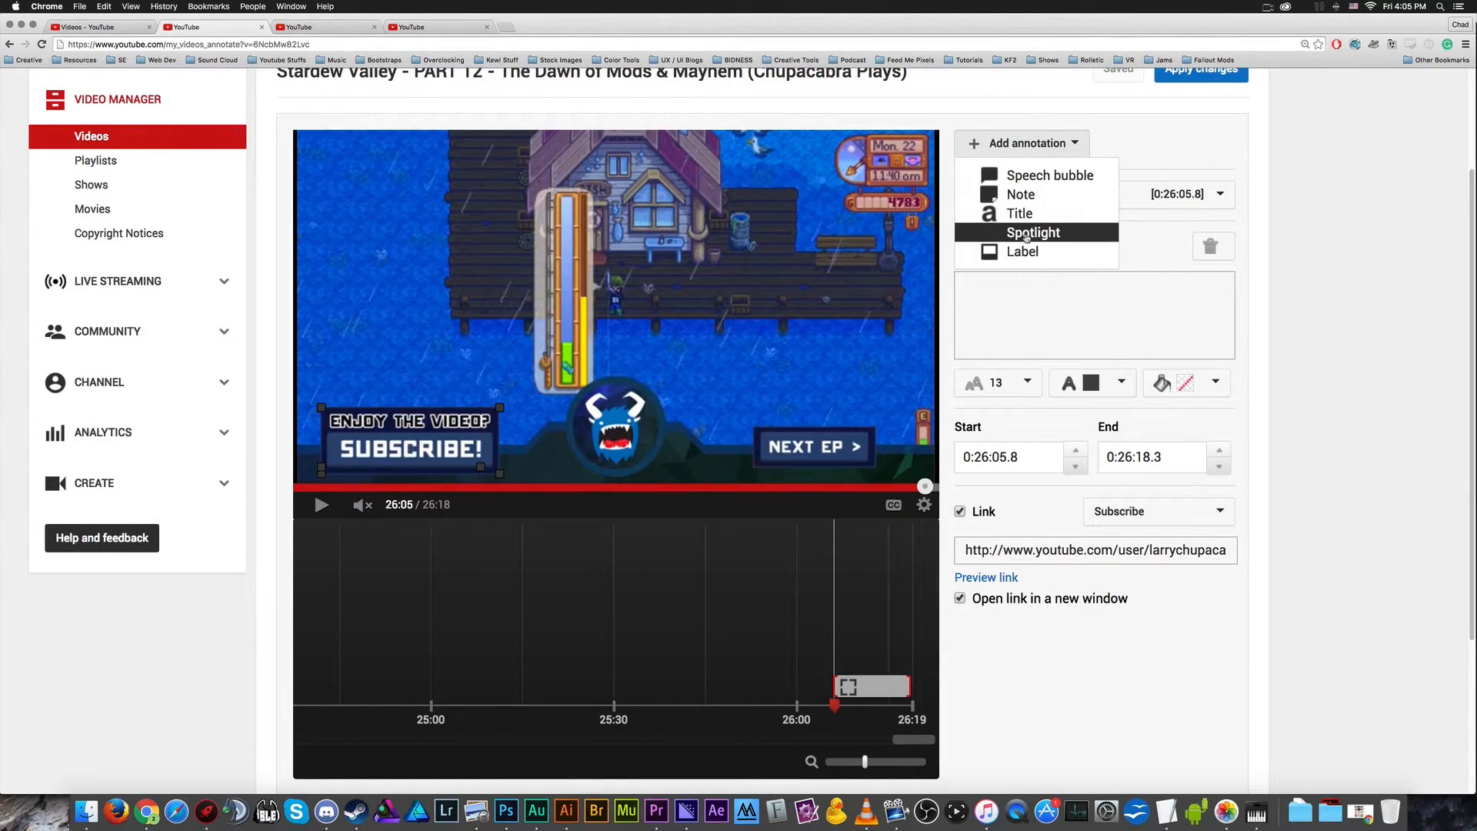
{"action": "left_click", "coordinate": [1031, 232]}
{"action": "left_click_drag", "start_coordinate": [574, 318], "coordinate": [799, 431]}
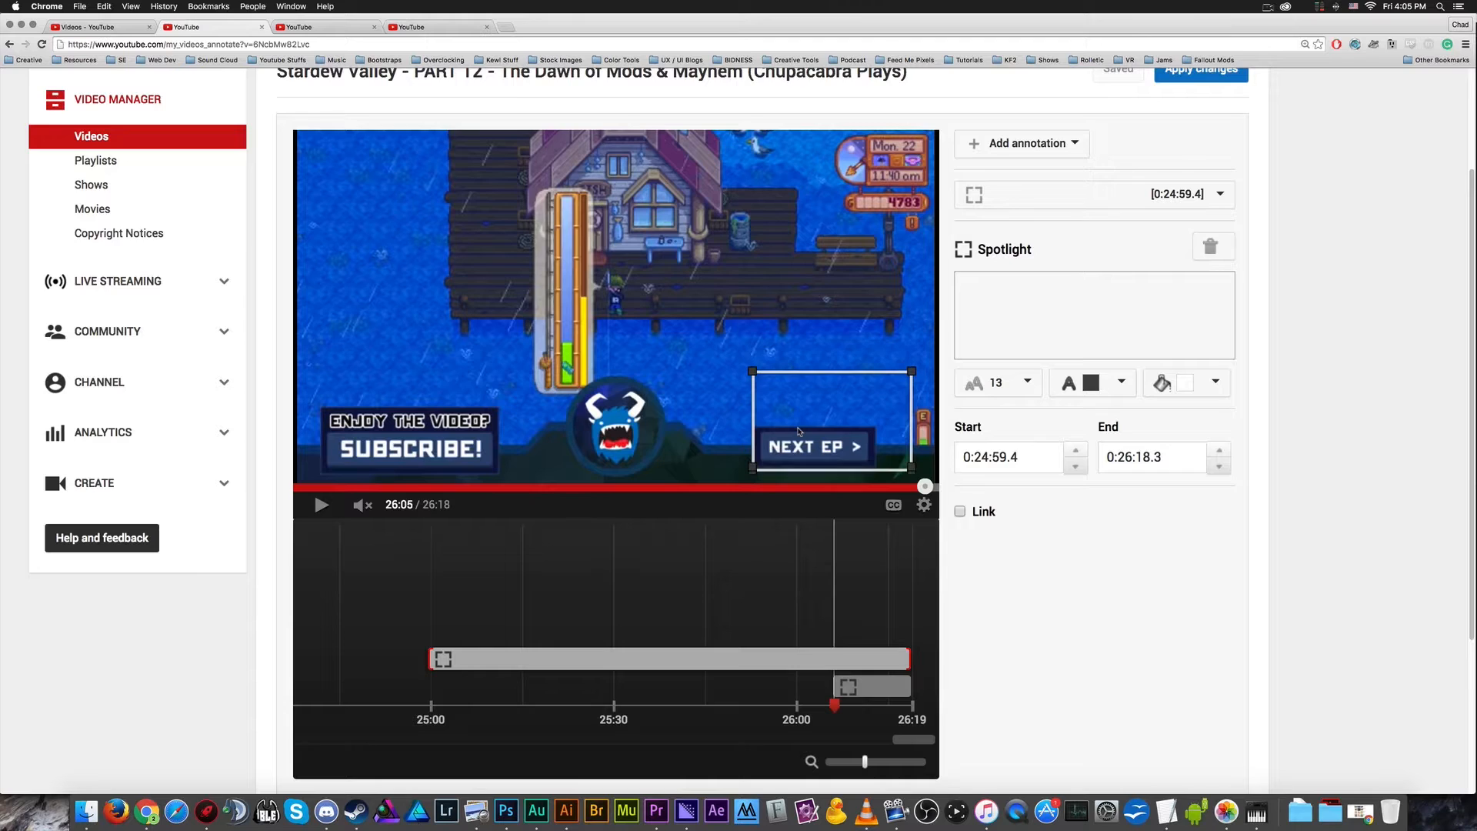
{"action": "left_click_drag", "start_coordinate": [911, 371], "coordinate": [880, 428]}
- Set the Next Ep spotlight's background to no colour and shorten it on the timeline to start at 0:26:05.8
{"action": "left_click", "coordinate": [1214, 382]}
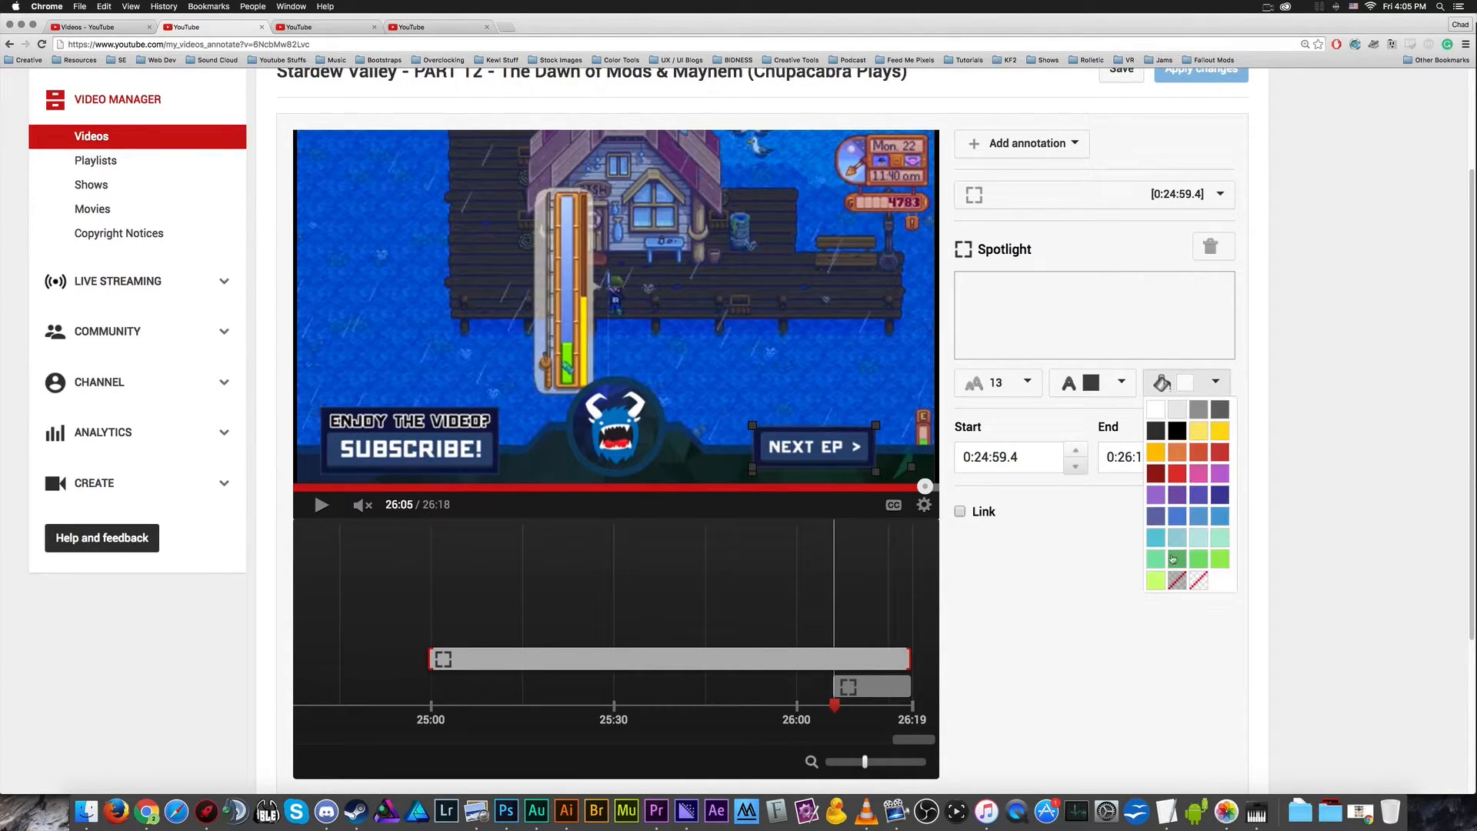
{"action": "left_click", "coordinate": [1198, 581]}
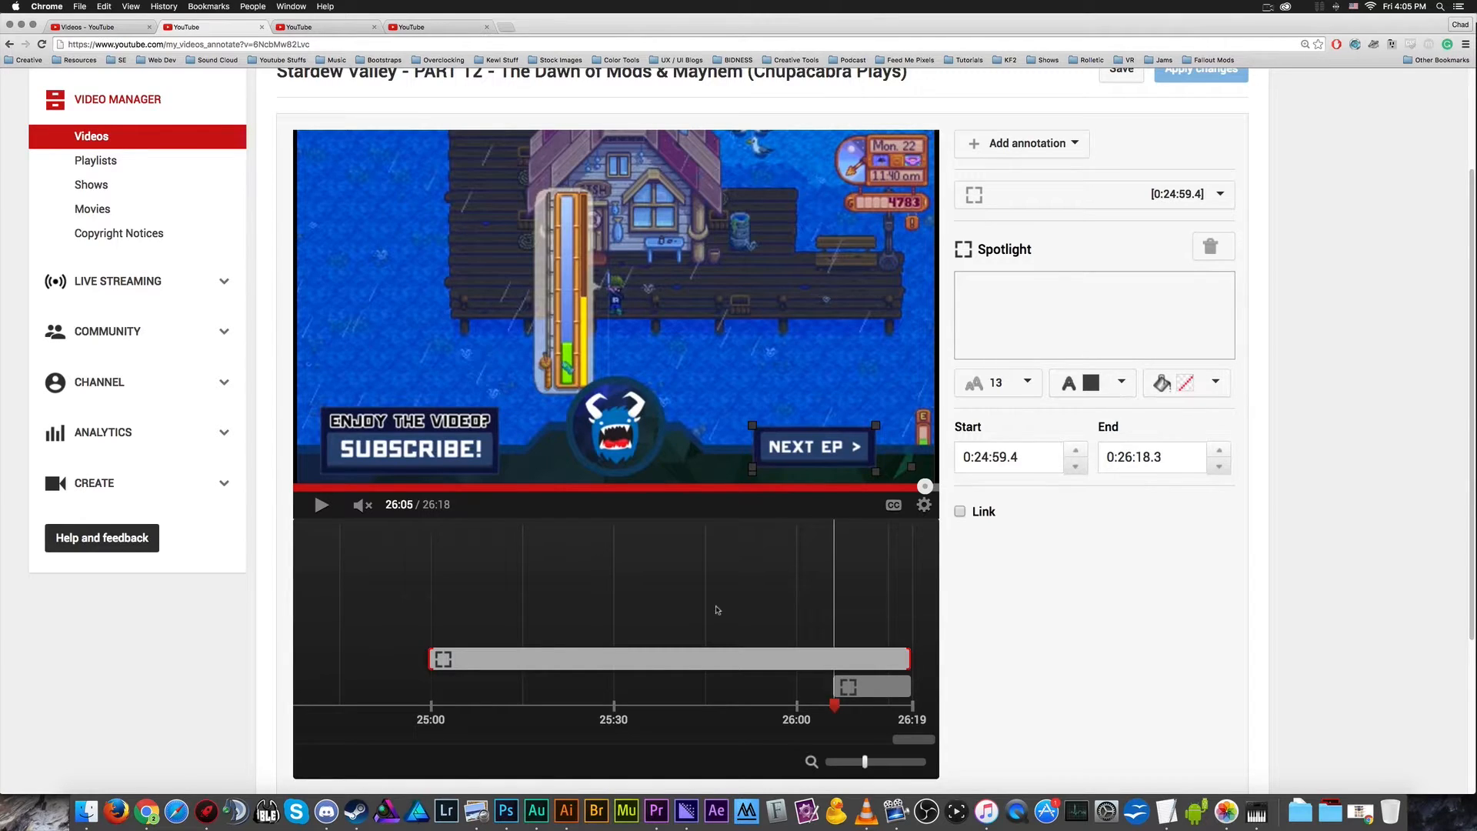
{"action": "left_click_drag", "start_coordinate": [429, 655], "coordinate": [835, 658]}
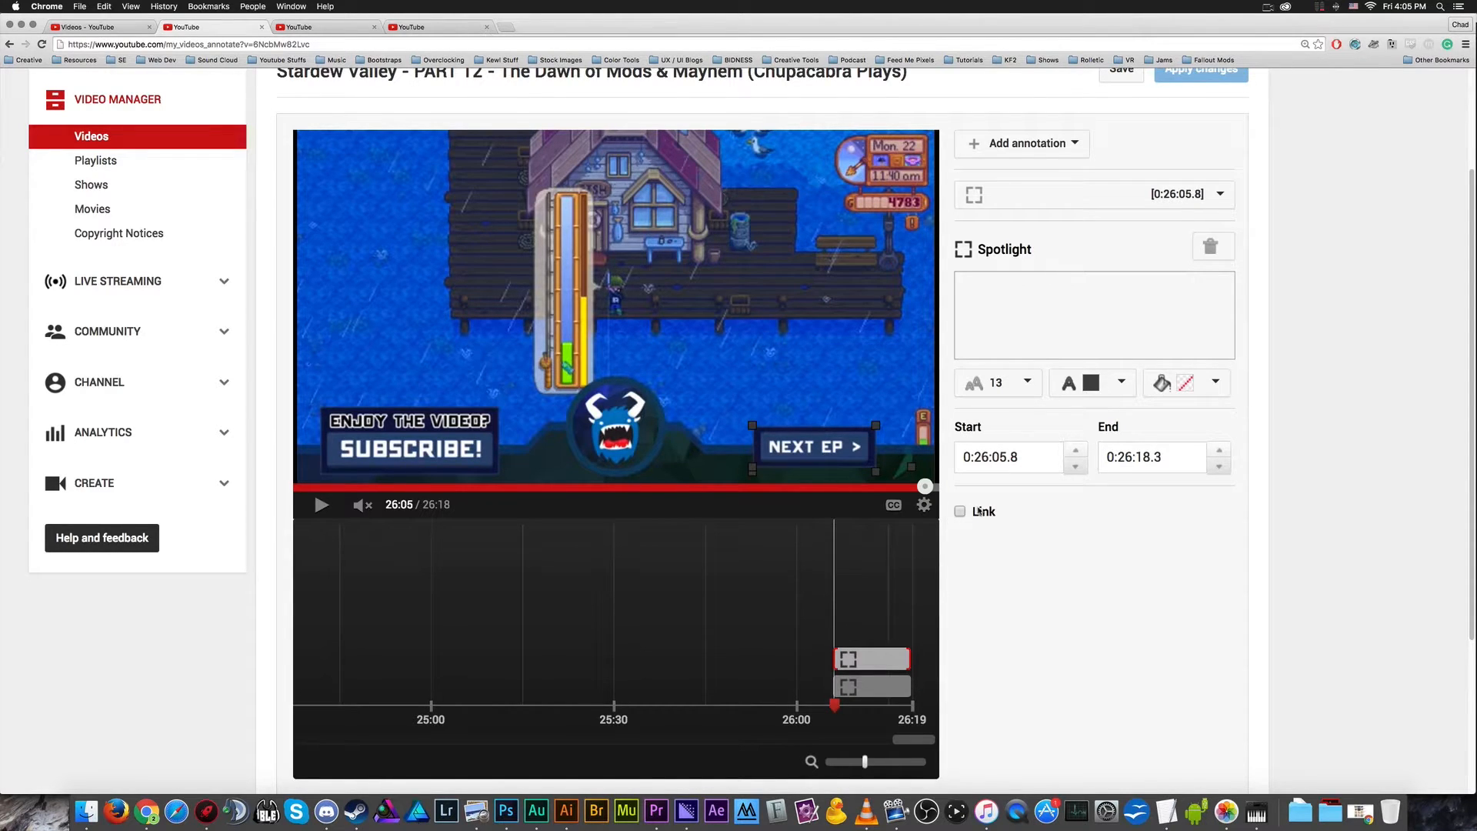
- Enable a Video link on the Next Ep spotlight and paste in the video URL copied from the Stardew 13 settings page
{"action": "left_click", "coordinate": [977, 511]}
{"action": "left_click", "coordinate": [411, 27]}
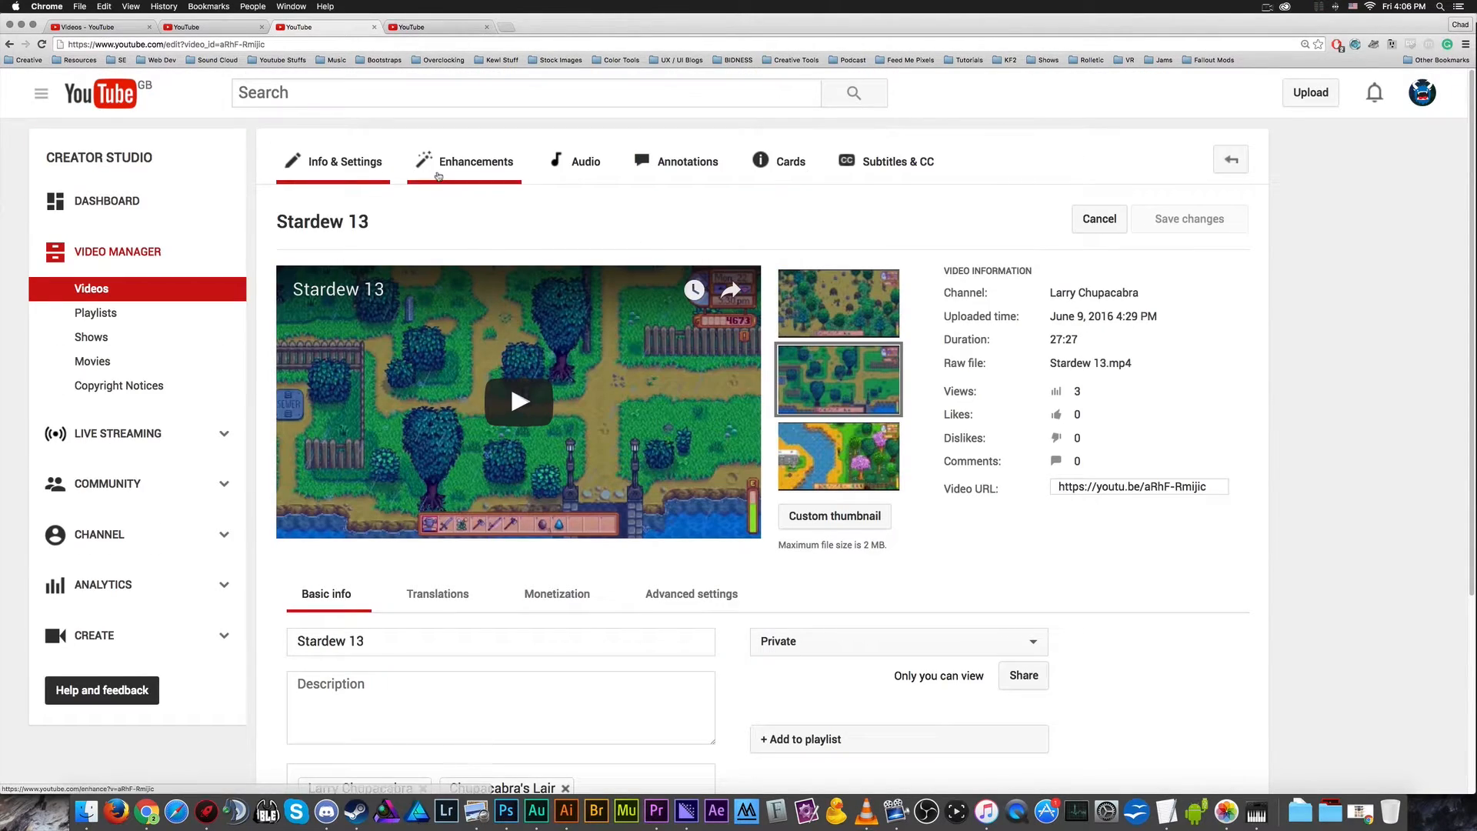
{"action": "left_click", "coordinate": [1154, 486]}
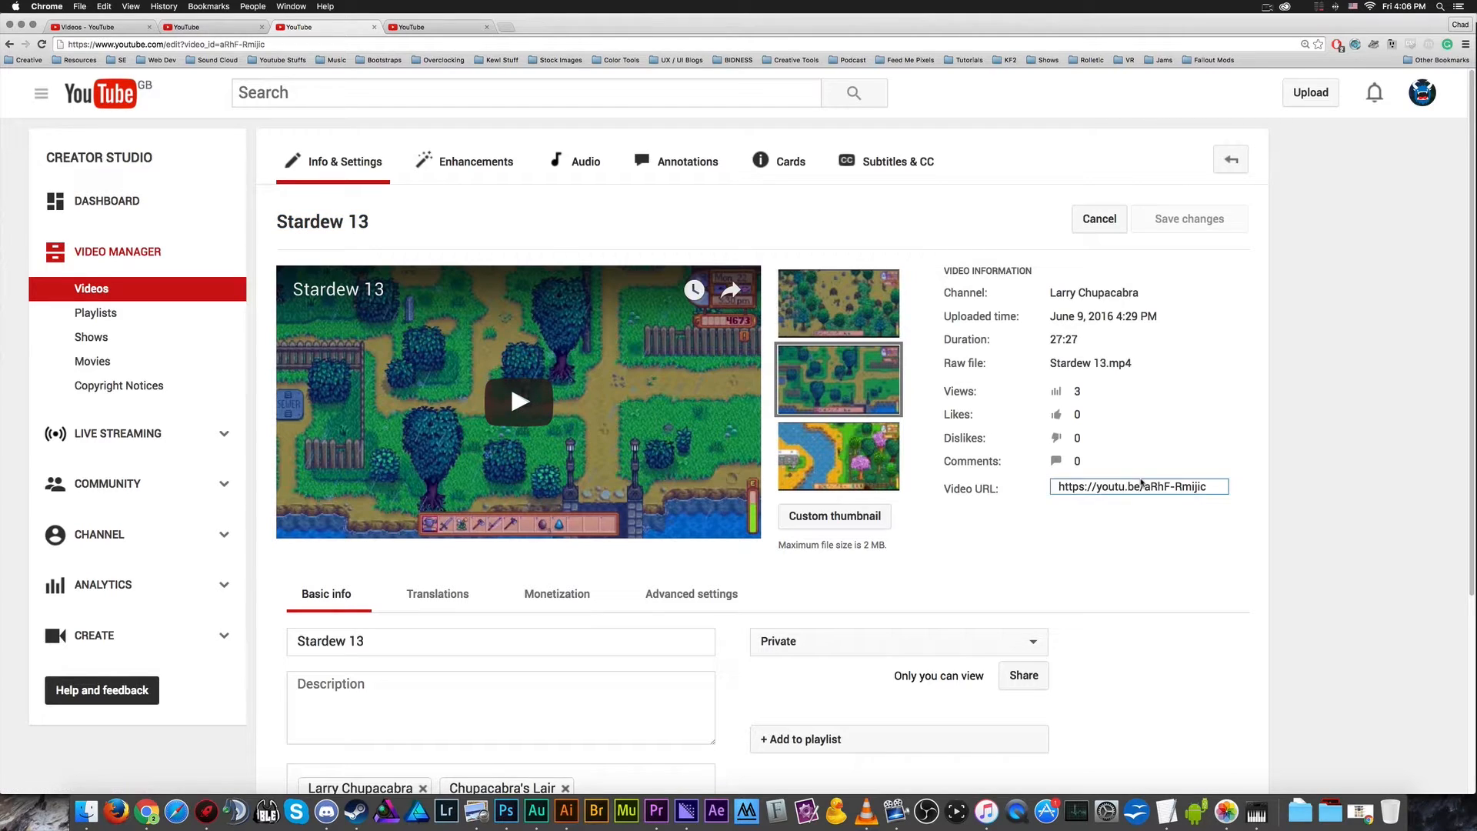
{"action": "key", "text": "super+c"}
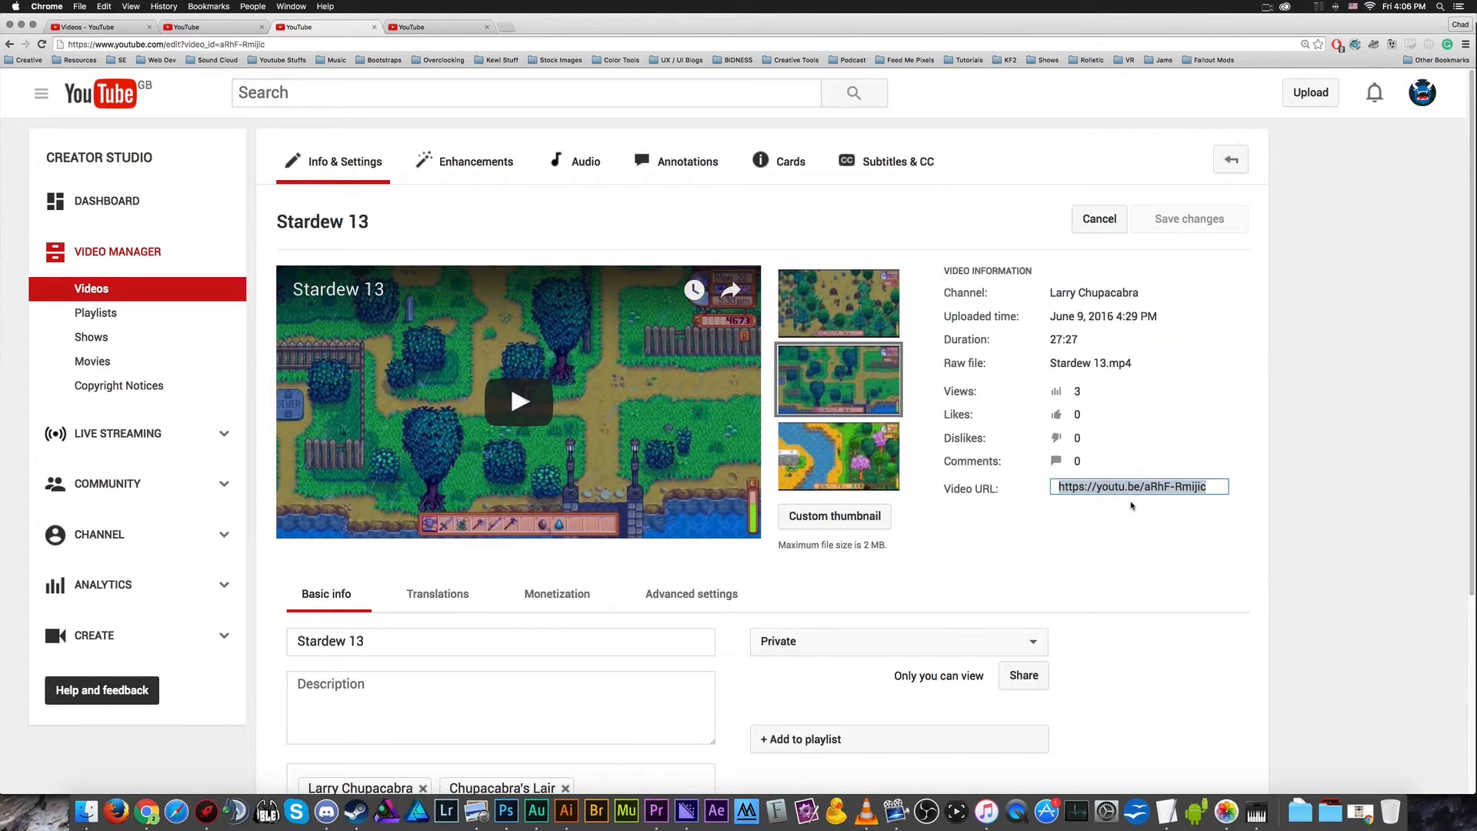
{"action": "key", "text": "super+alt+Left"}
{"action": "left_click", "coordinate": [1000, 549]}
{"action": "key", "text": "super+v"}
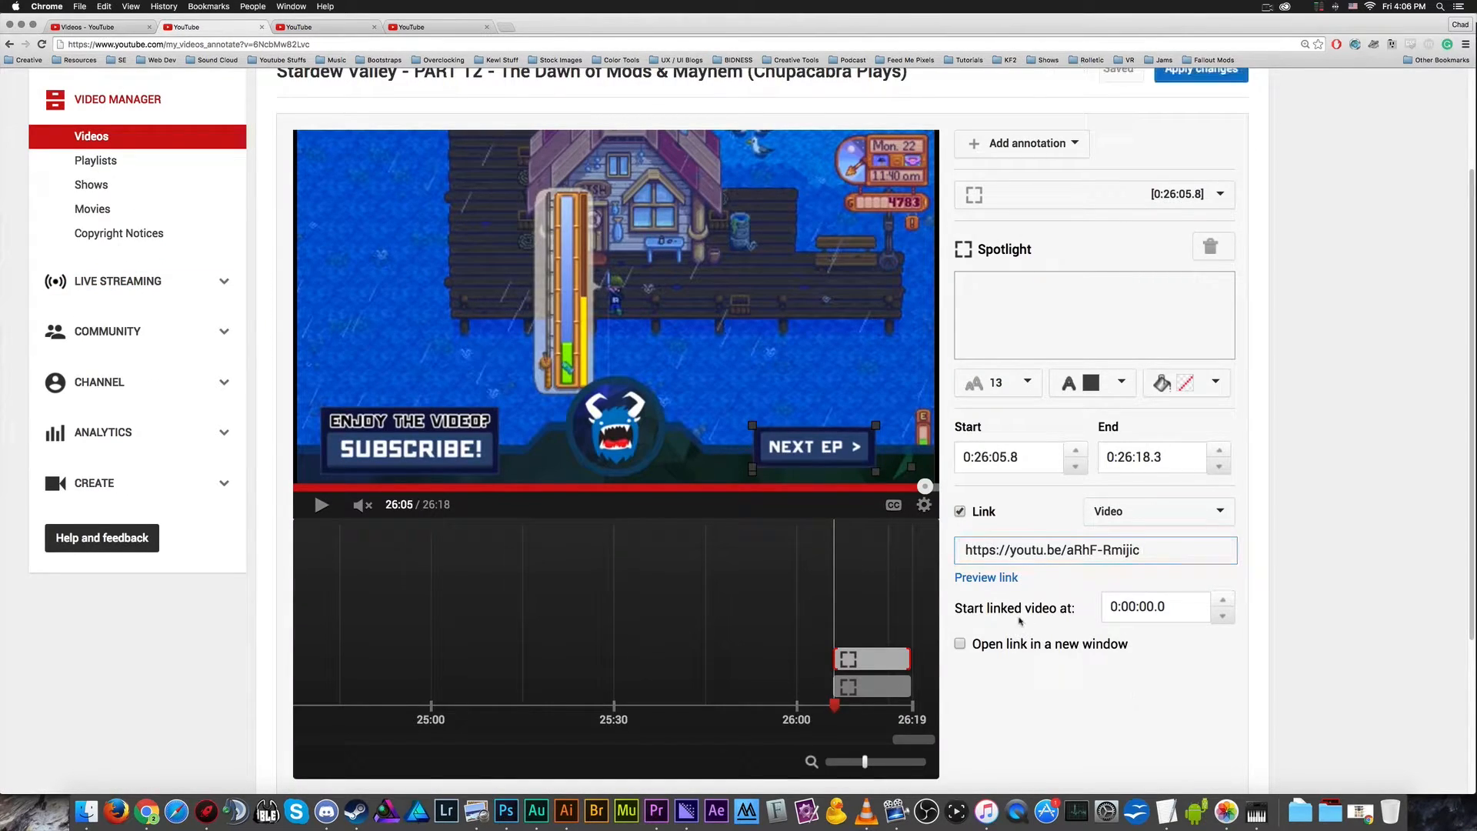
{"action": "key", "text": "super+alt+Right"}
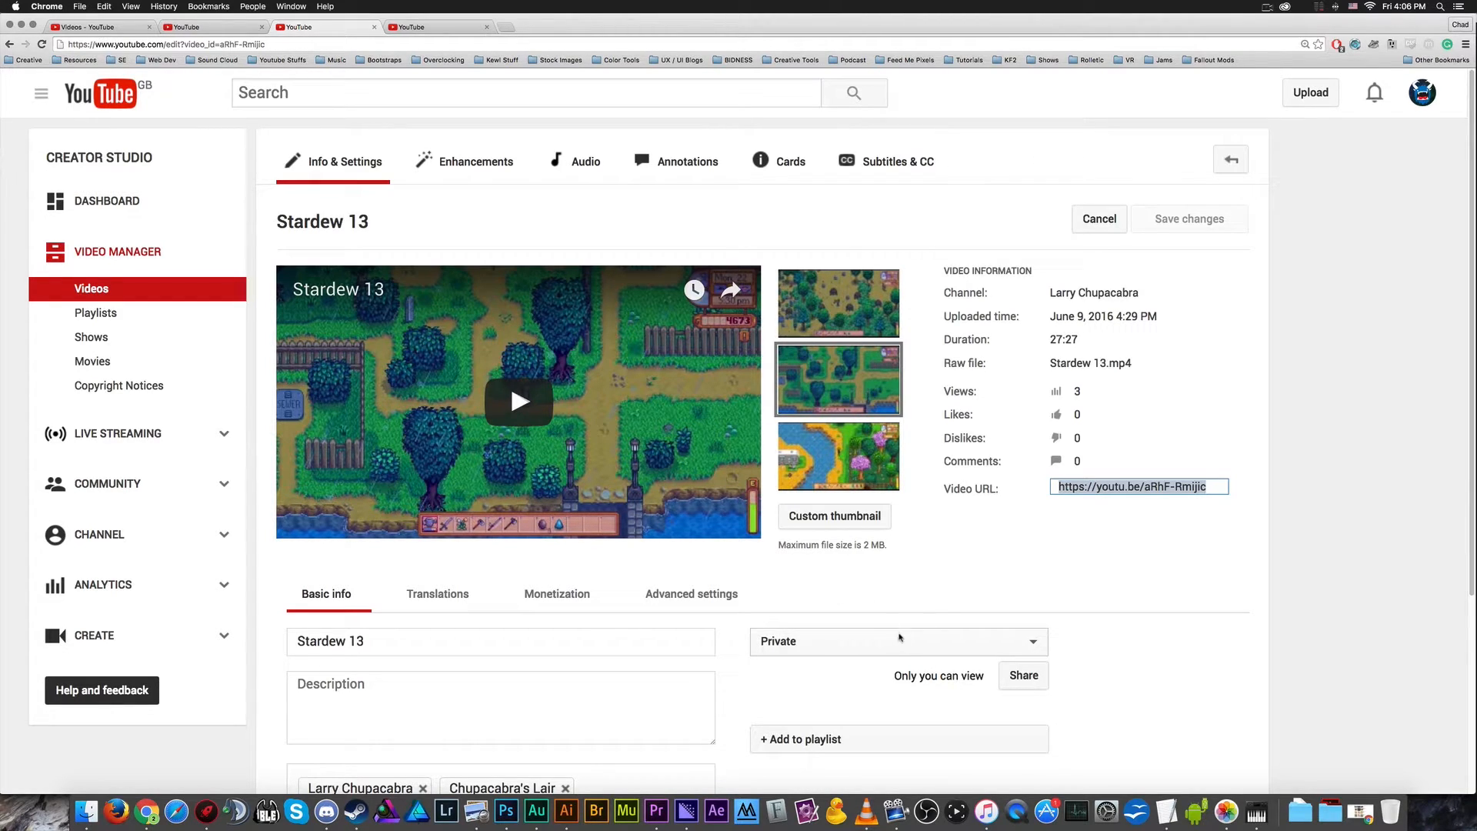
{"action": "key", "text": "ctrl+shift+Tab"}
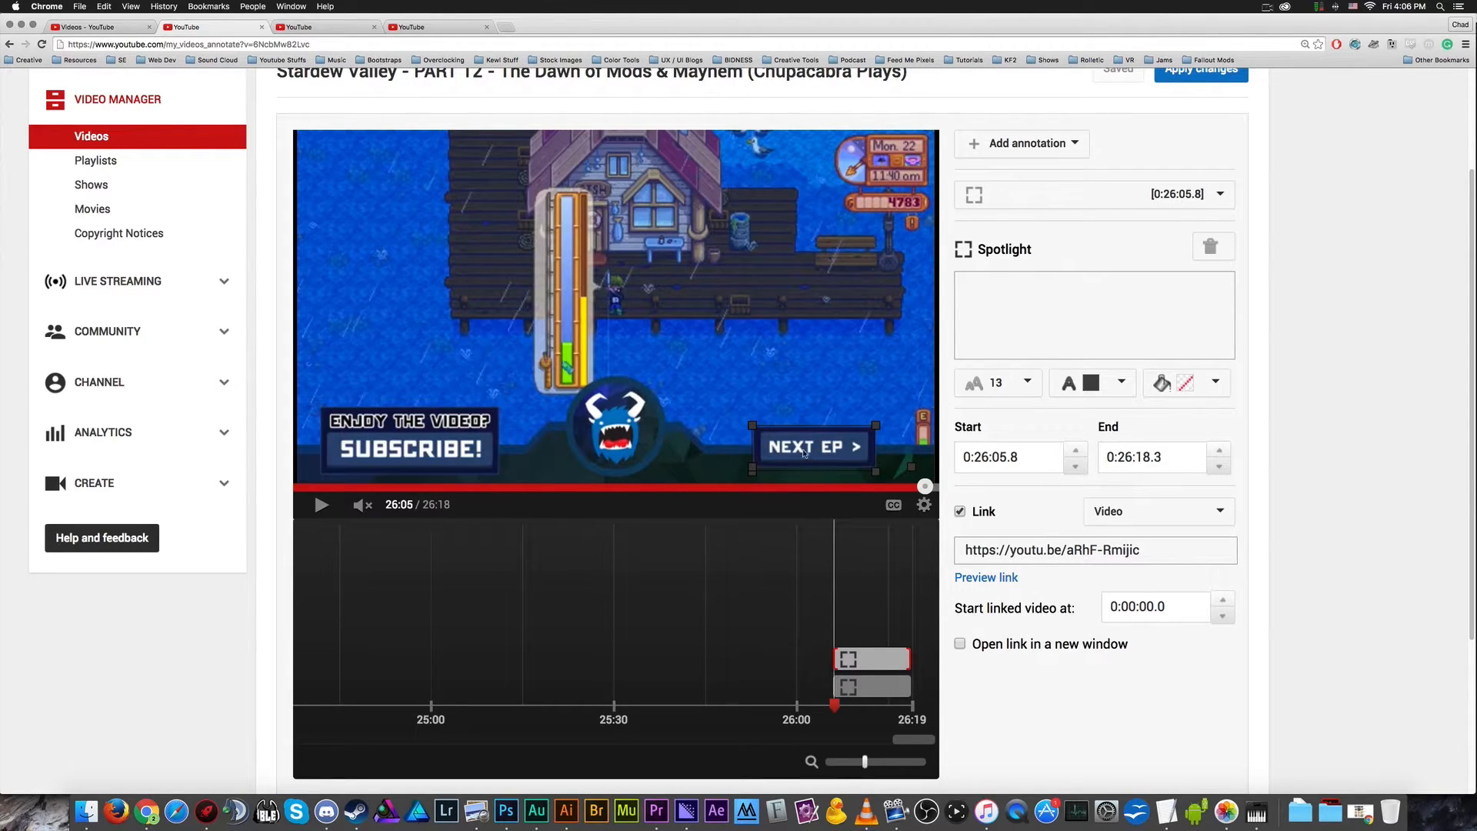
{"action": "scroll", "coordinate": [1030, 693], "scroll_direction": "down", "scroll_amount": 5}
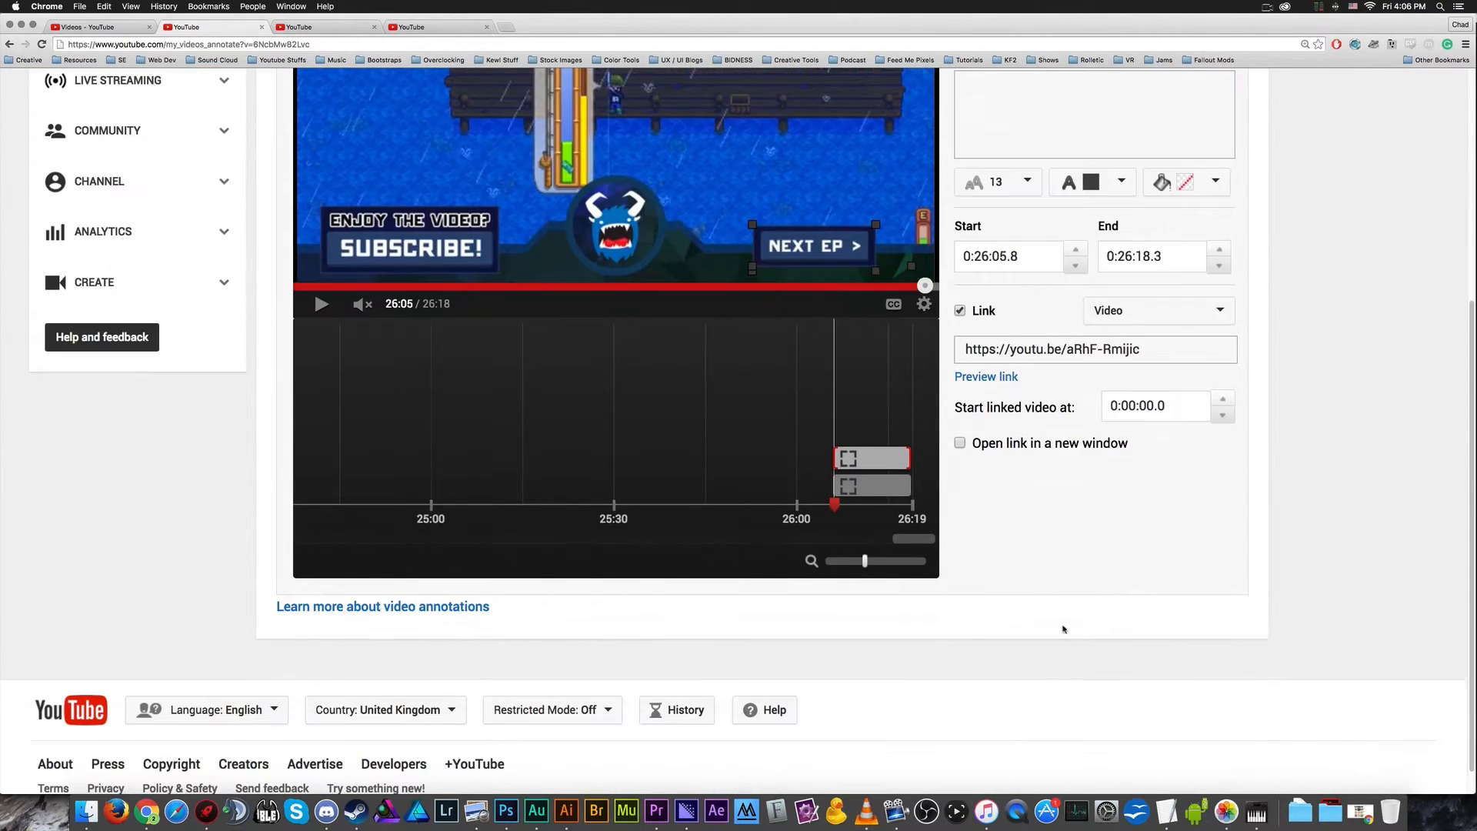
{"action": "scroll", "coordinate": [1064, 626], "scroll_direction": "up", "scroll_amount": 3}
{"action": "scroll", "coordinate": [1064, 633], "scroll_direction": "up", "scroll_amount": 3}
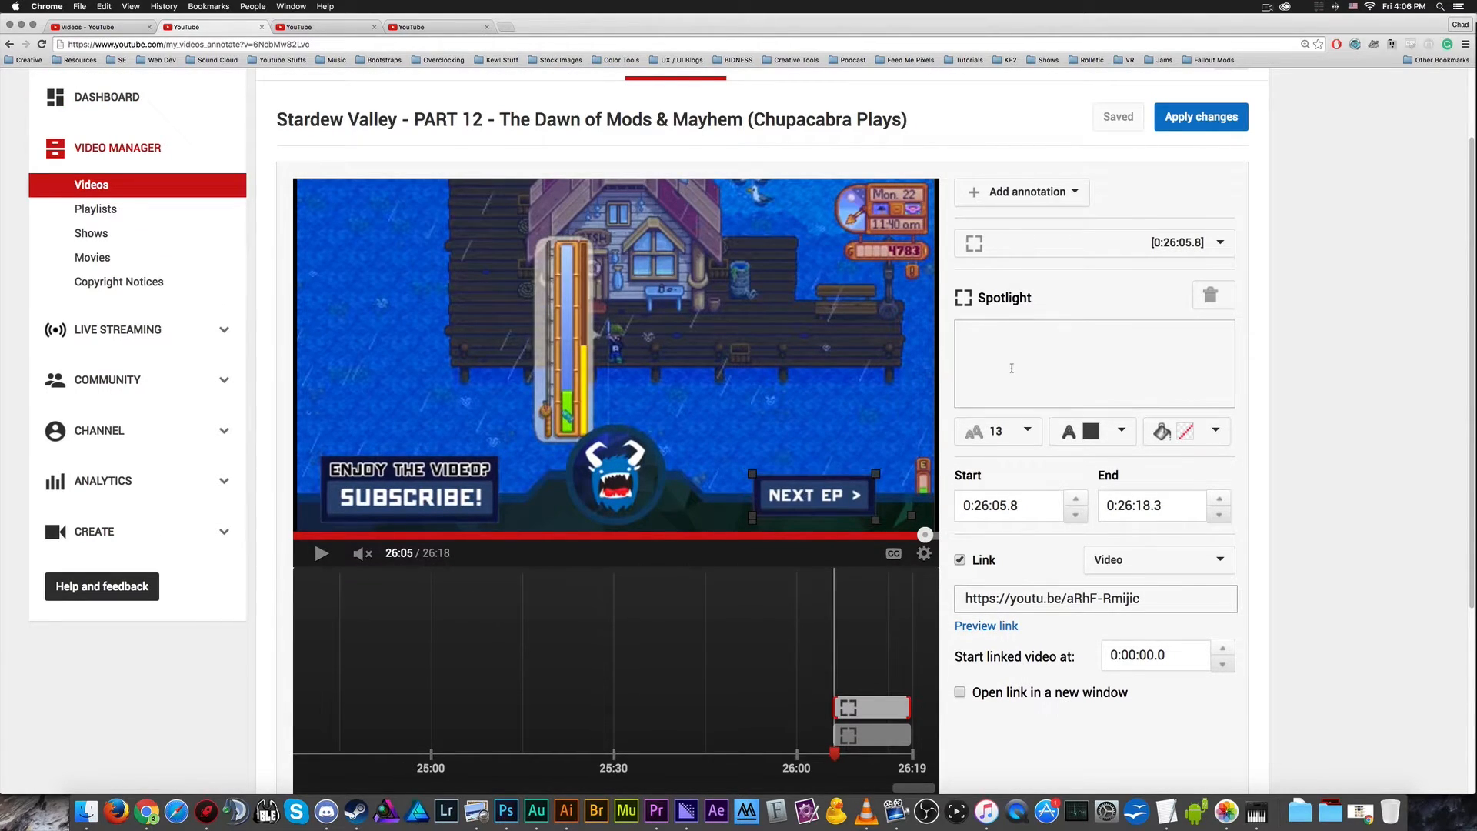
{"action": "scroll", "coordinate": [950, 400], "scroll_direction": "down", "scroll_amount": 5}
- Apply the annotation changes to the Stardew Valley Part 12 video
{"action": "scroll", "coordinate": [950, 400], "scroll_direction": "up", "scroll_amount": 5}
{"action": "scroll", "coordinate": [948, 419], "scroll_direction": "up", "scroll_amount": 2}
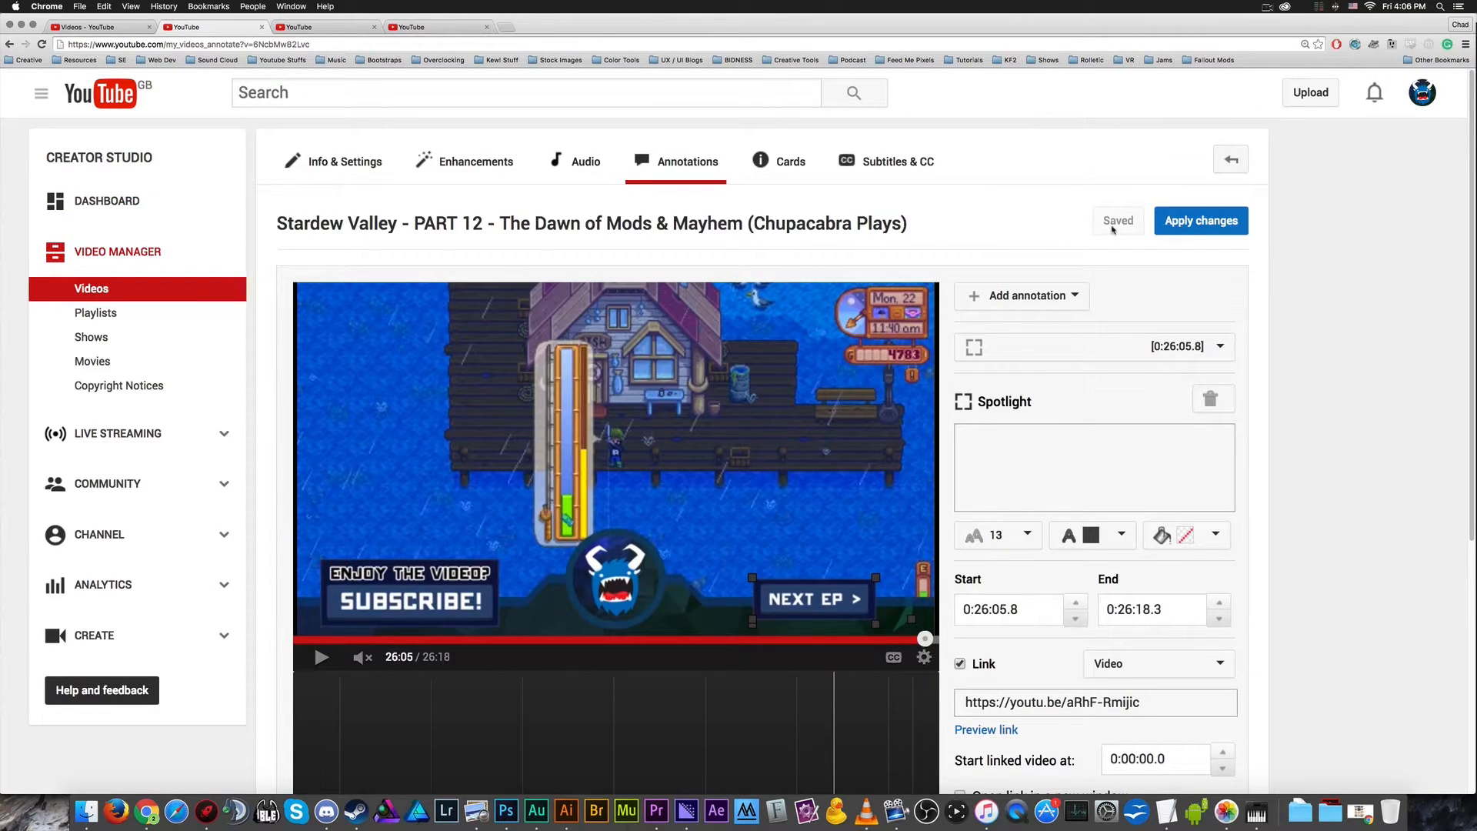
{"action": "left_click", "coordinate": [1166, 228]}
- Zoom the annotation timeline out and move the playhead back to 21:32
{"action": "scroll", "coordinate": [1404, 255], "scroll_direction": "down", "scroll_amount": 2}
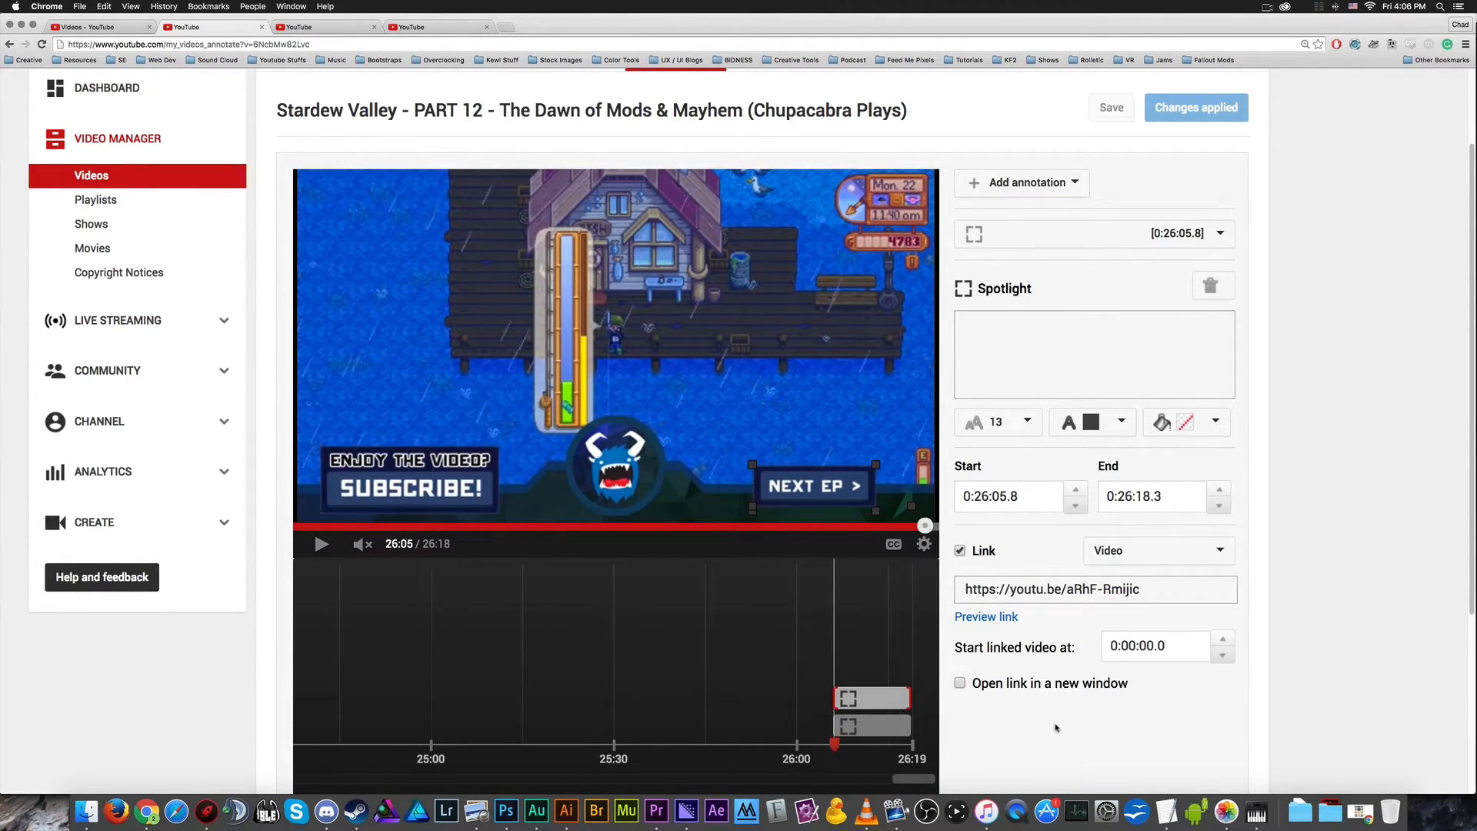
{"action": "scroll", "coordinate": [1108, 700], "scroll_direction": "down", "scroll_amount": 2}
{"action": "left_click_drag", "start_coordinate": [866, 661], "coordinate": [834, 661]}
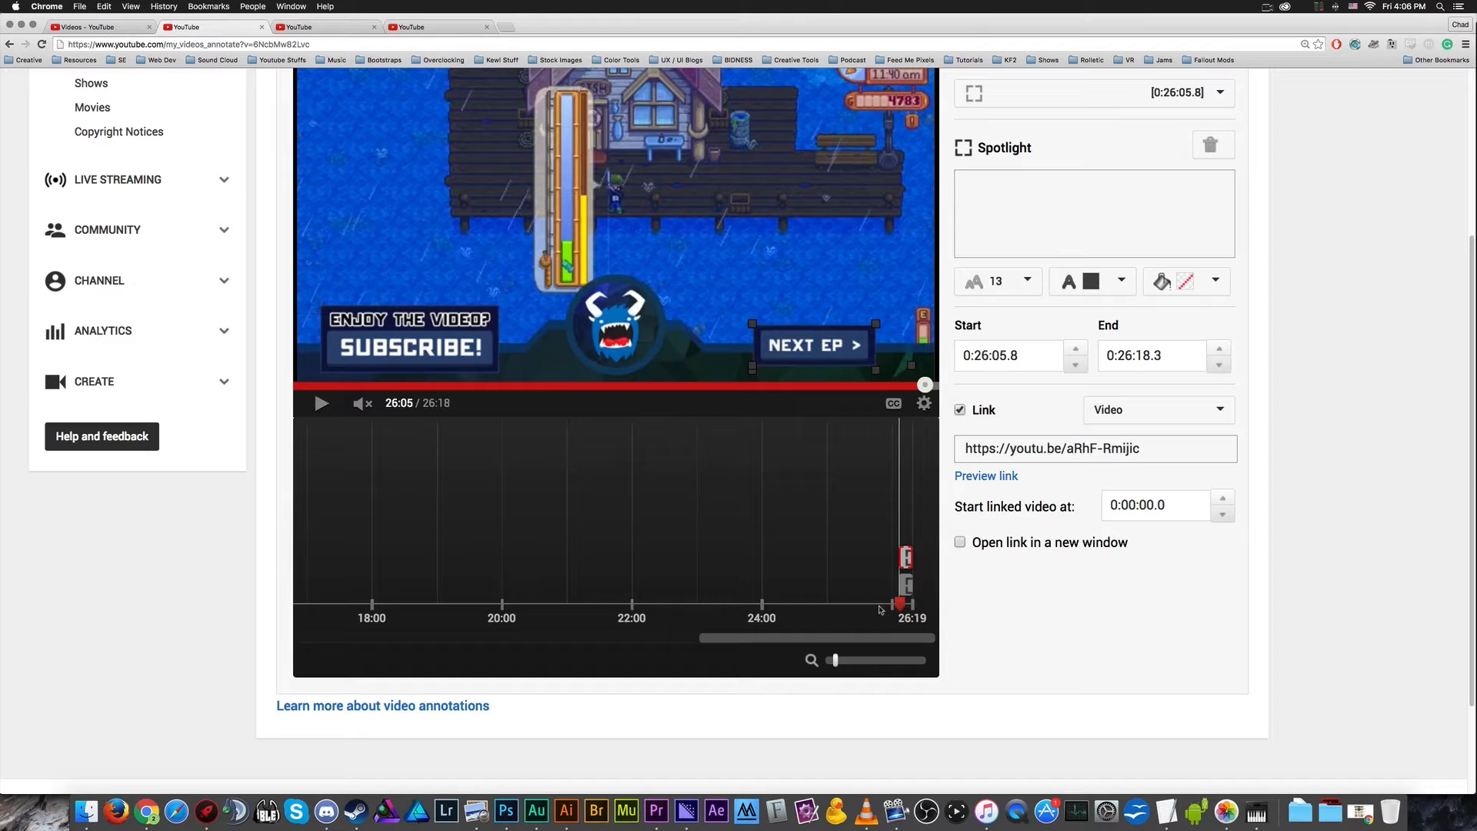
{"action": "left_click_drag", "start_coordinate": [899, 604], "coordinate": [603, 603]}
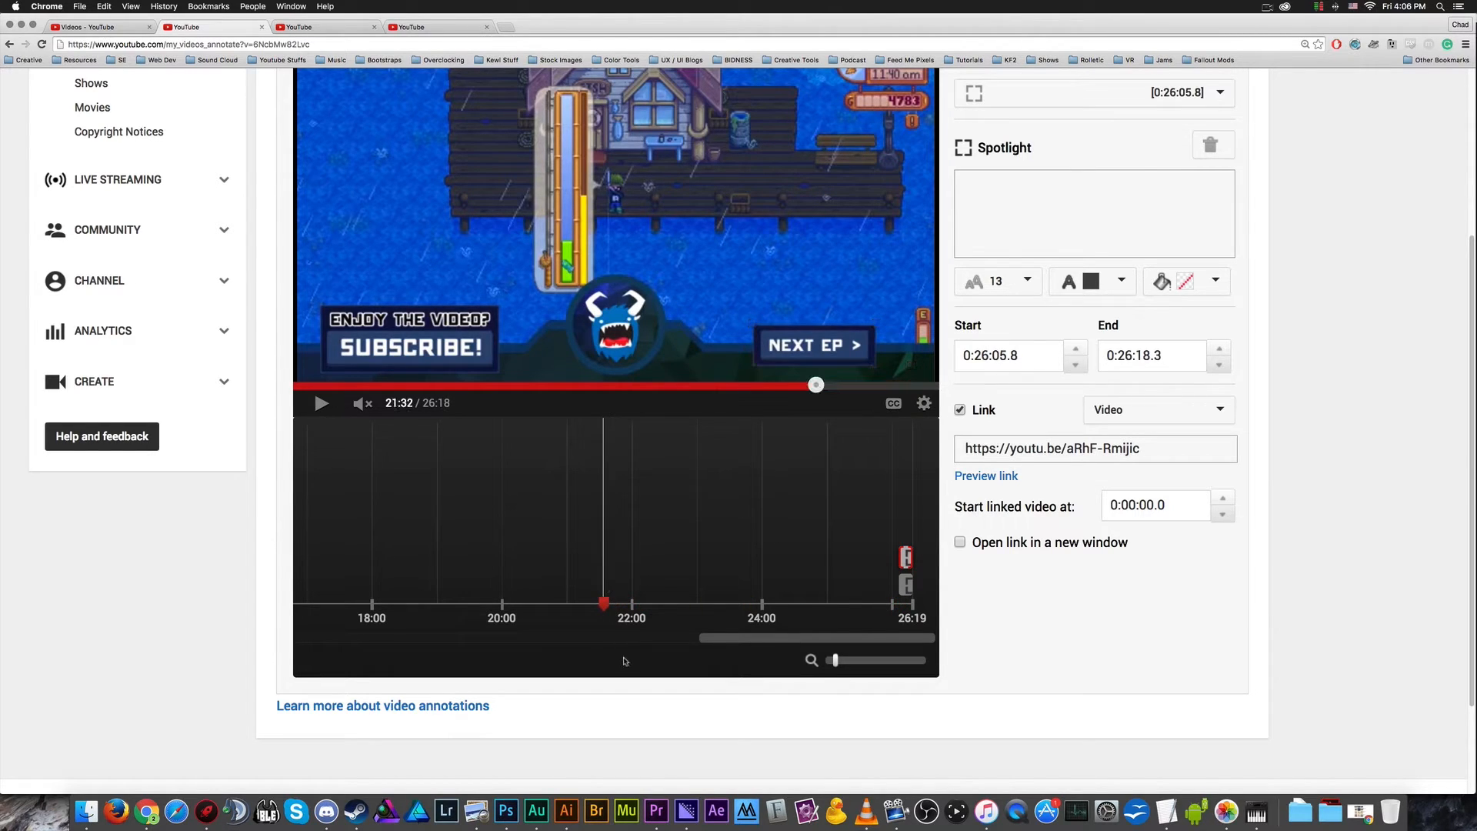
- Add a speech bubble reading "Hello Youtube. I like Bacon" above the bridge at 21:32 and extend its end to 0:23:53.4
{"action": "scroll", "coordinate": [1077, 719], "scroll_direction": "up", "scroll_amount": 2}
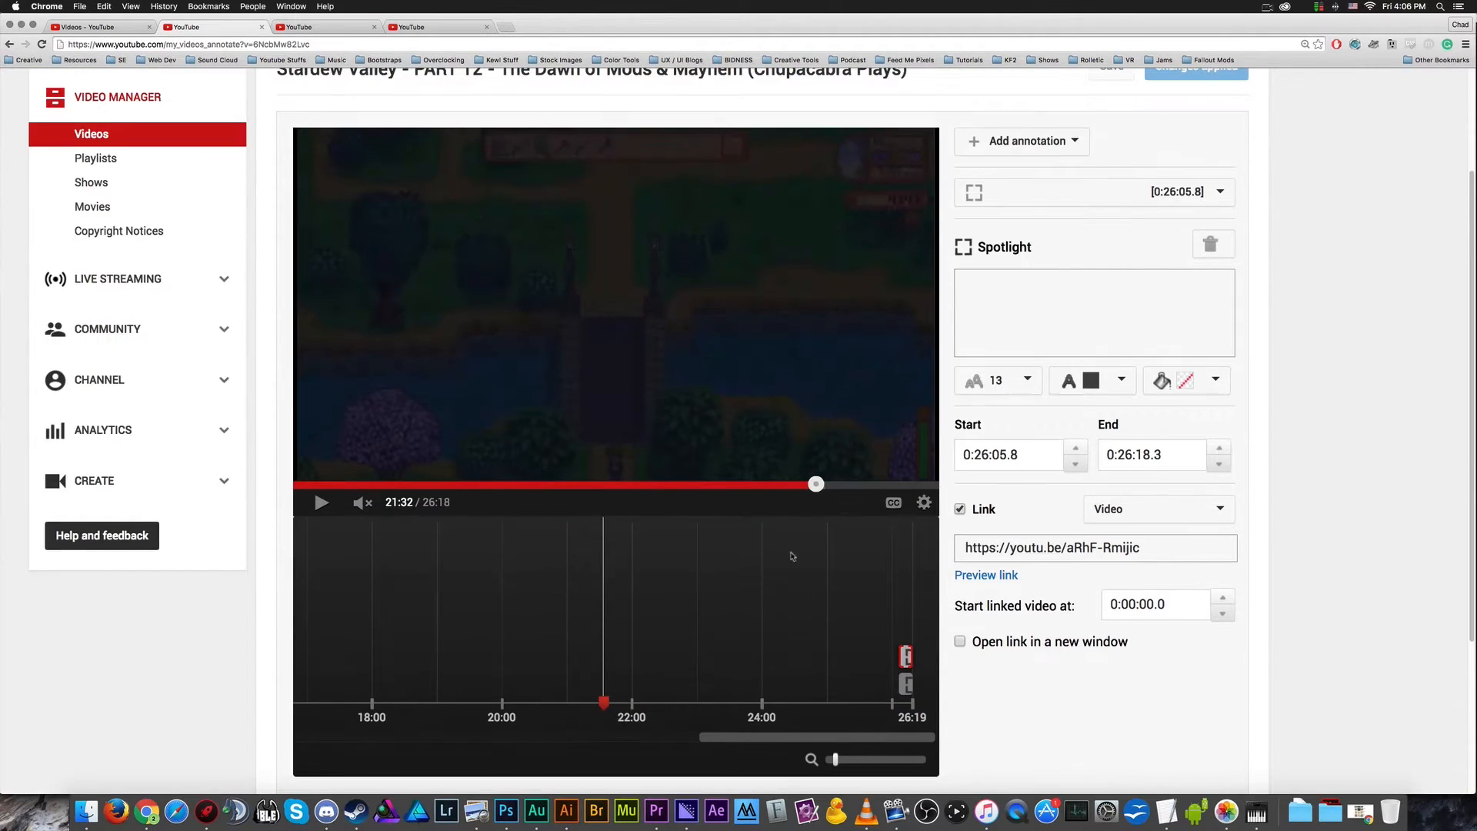
{"action": "left_click", "coordinate": [1030, 144]}
{"action": "left_click", "coordinate": [1068, 174]}
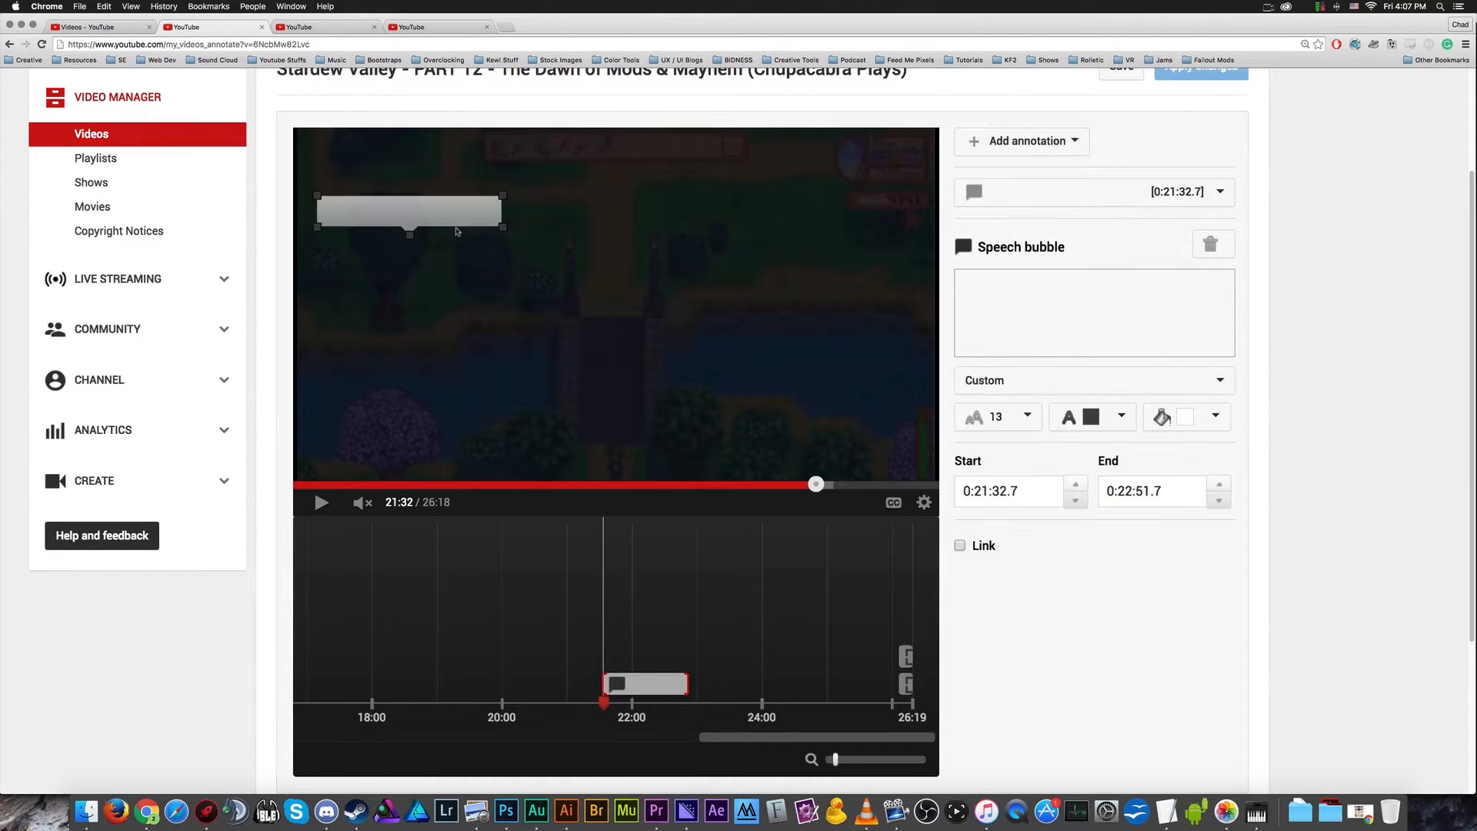
{"action": "left_click", "coordinate": [1049, 141]}
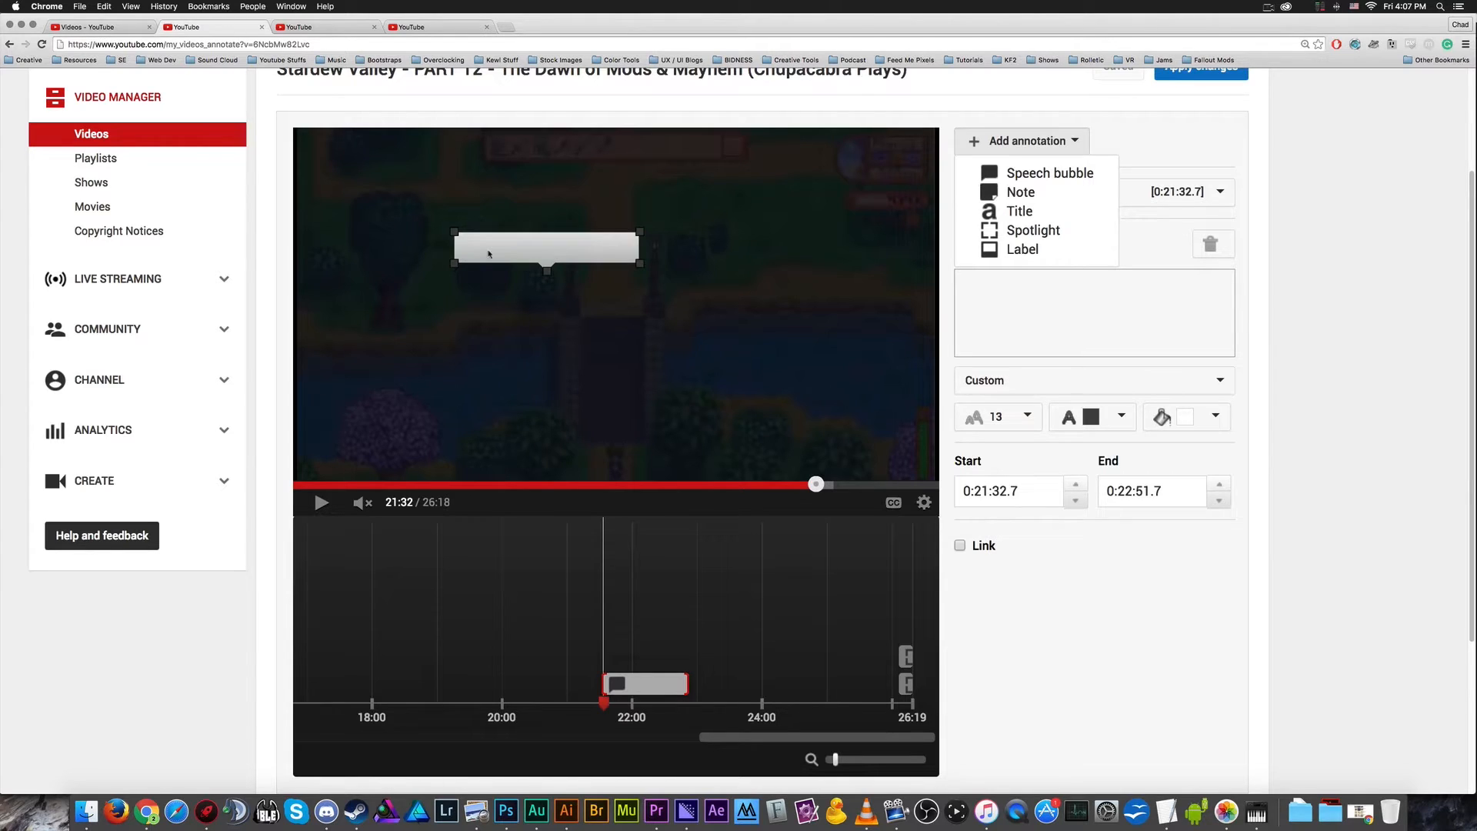
{"action": "left_click", "coordinate": [992, 308]}
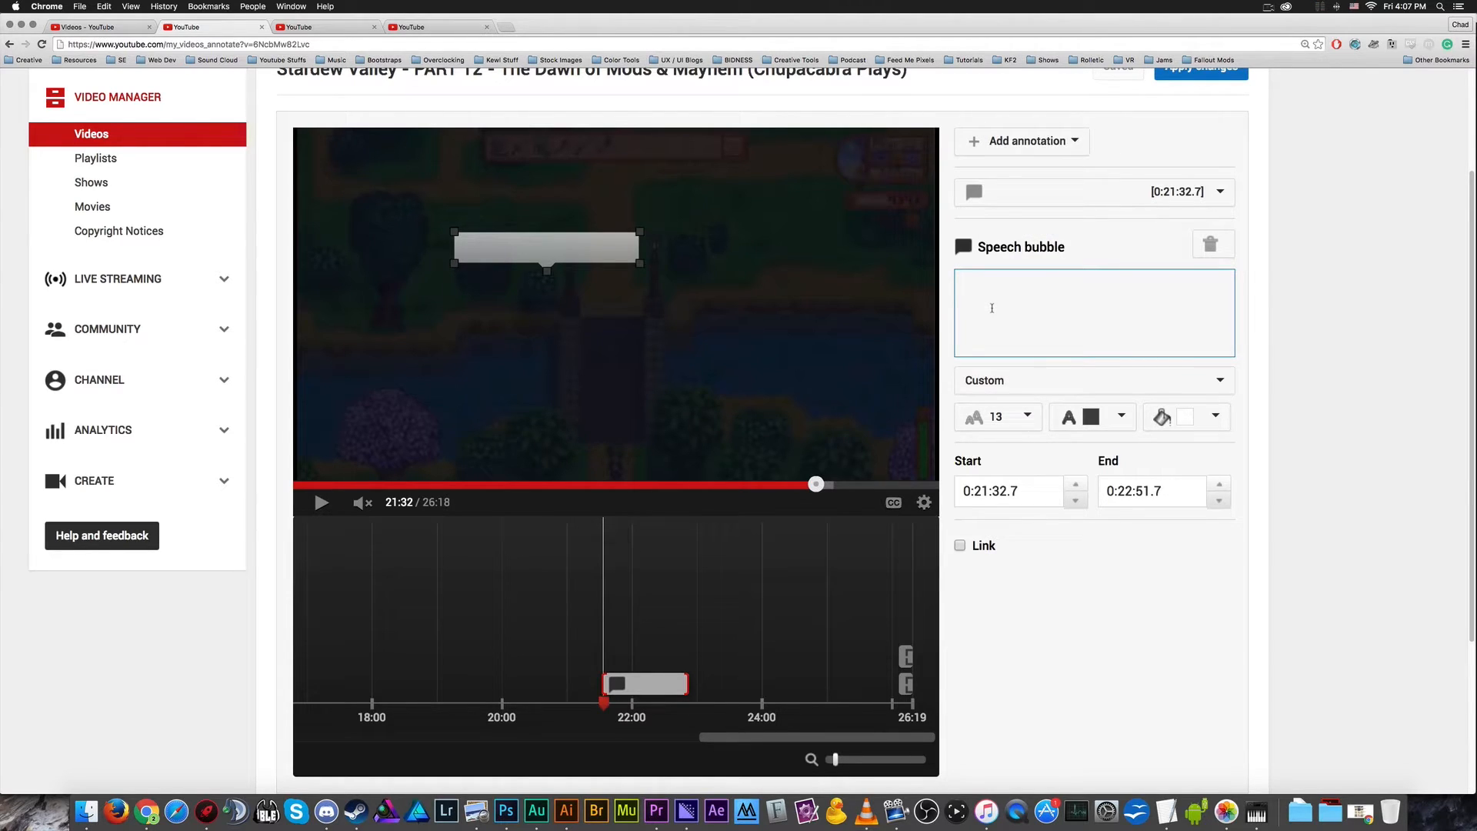
{"action": "type", "text": "Hello Youtub"}
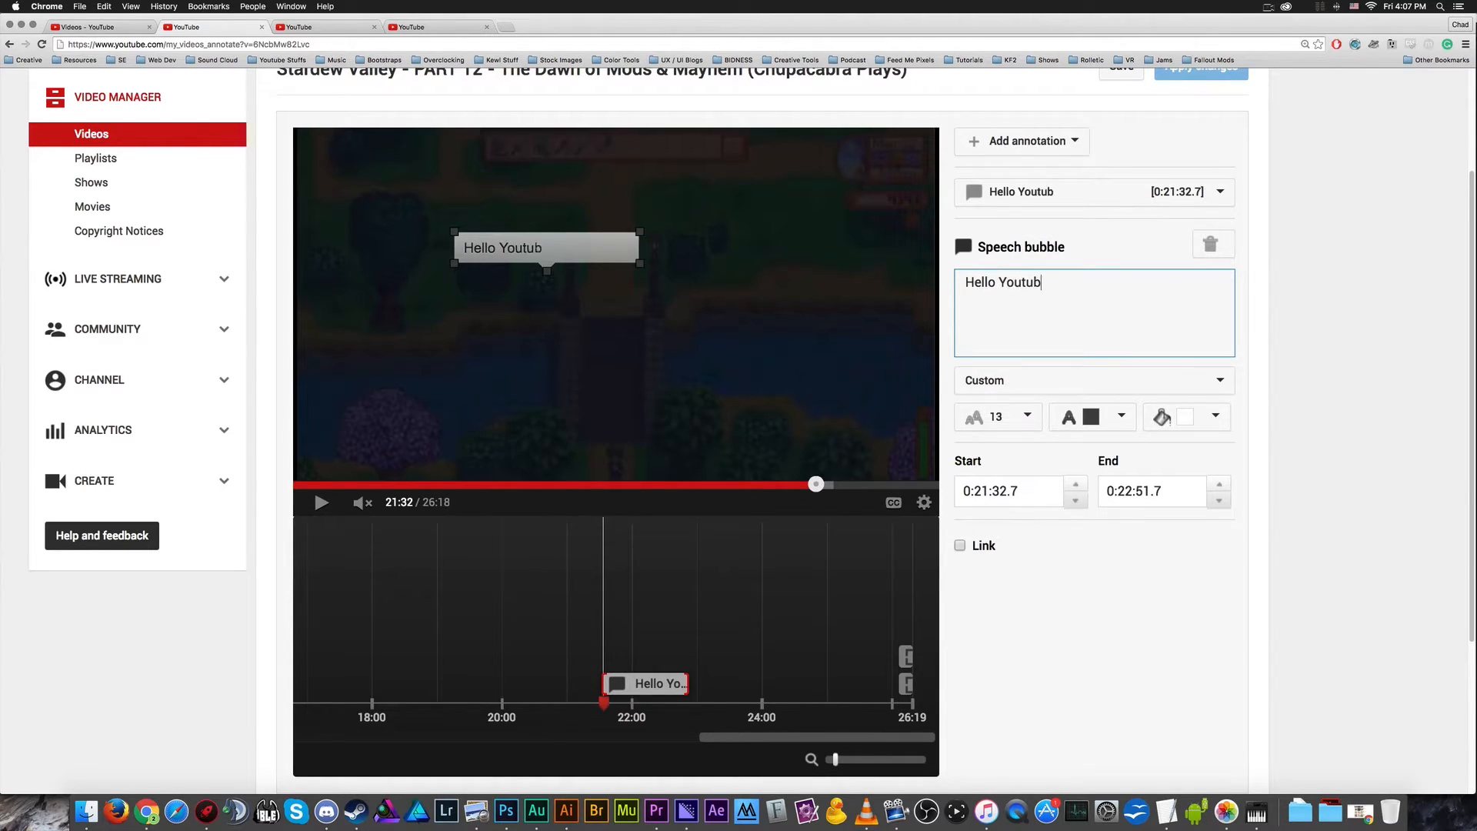
{"action": "type", "text": "e. I like Bacon"}
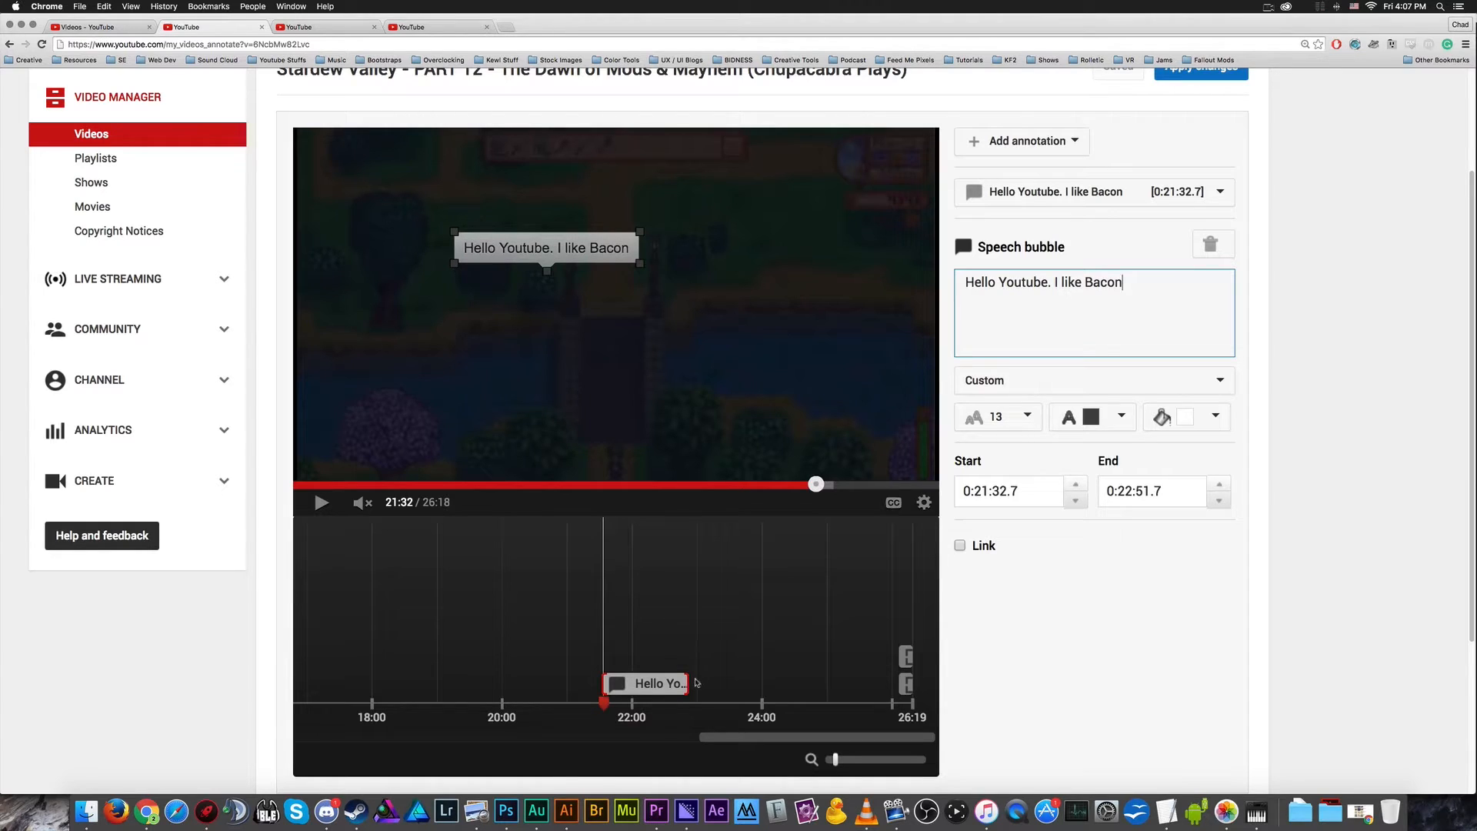
{"action": "mouse_move", "coordinate": [690, 680]}
{"action": "left_mouse_down"}
{"action": "mouse_move", "coordinate": [746, 683]}
{"action": "mouse_move", "coordinate": [676, 683]}
{"action": "mouse_move", "coordinate": [756, 683]}
{"action": "left_mouse_up"}
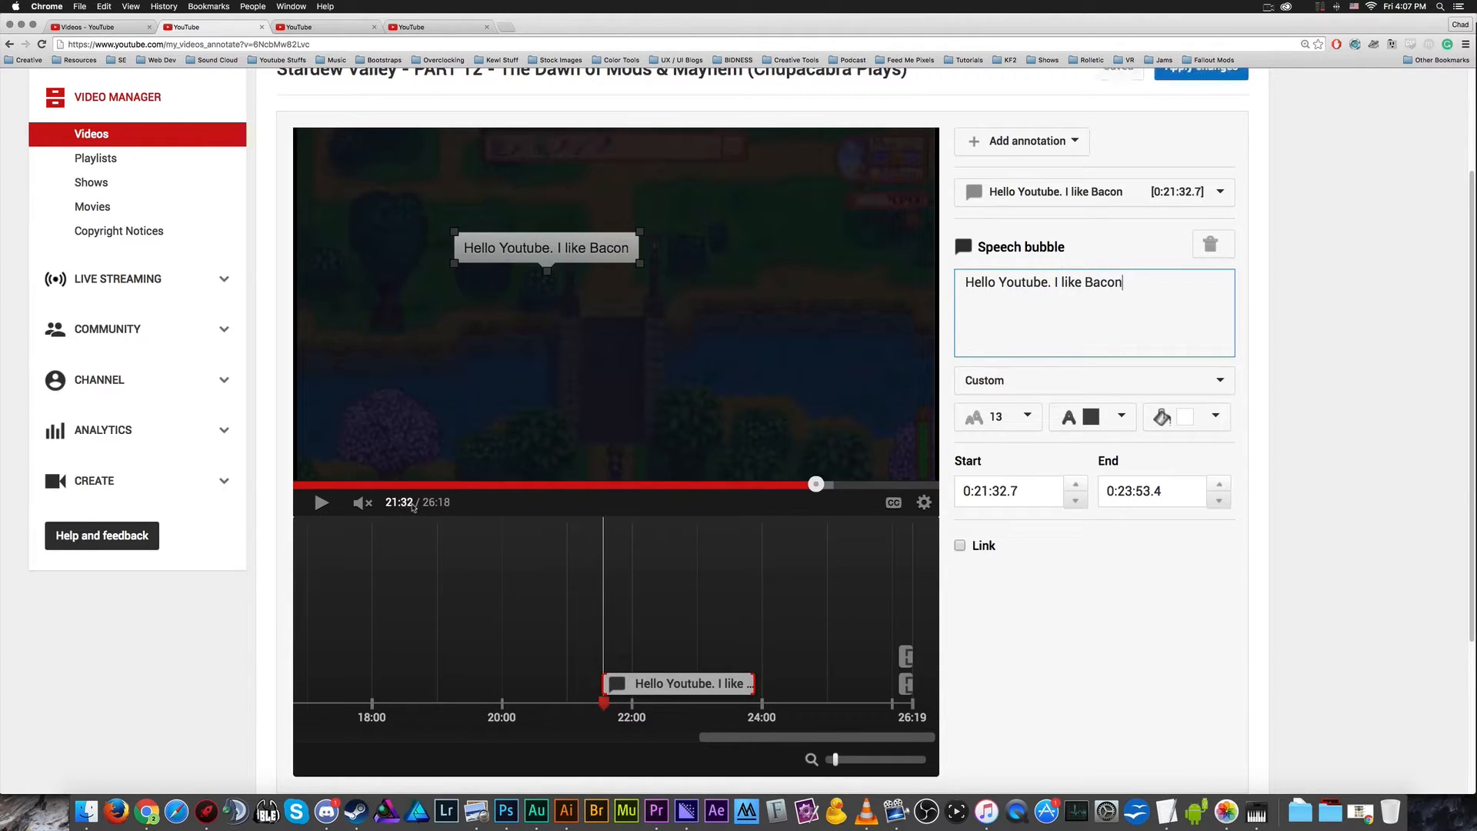
{"action": "mouse_move", "coordinate": [546, 269]}
{"action": "left_mouse_down"}
{"action": "mouse_move", "coordinate": [622, 322]}
{"action": "mouse_move", "coordinate": [566, 282]}
{"action": "left_mouse_up"}
- Add a title annotation below the speech bubble with the text "Floating Text"
{"action": "left_click", "coordinate": [982, 141]}
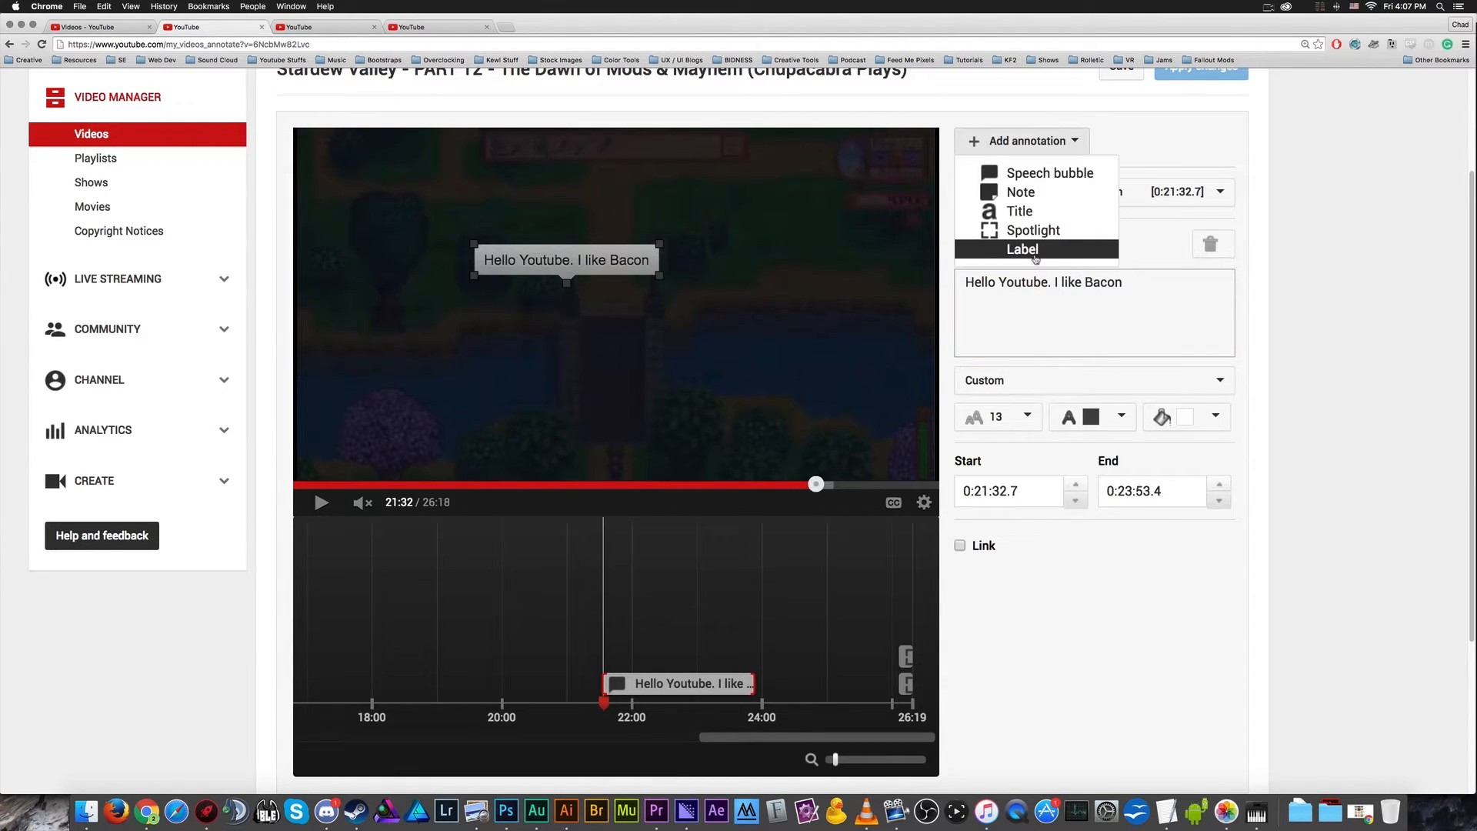
{"action": "left_click", "coordinate": [1023, 210]}
{"action": "left_click_drag", "start_coordinate": [548, 319], "coordinate": [555, 393]}
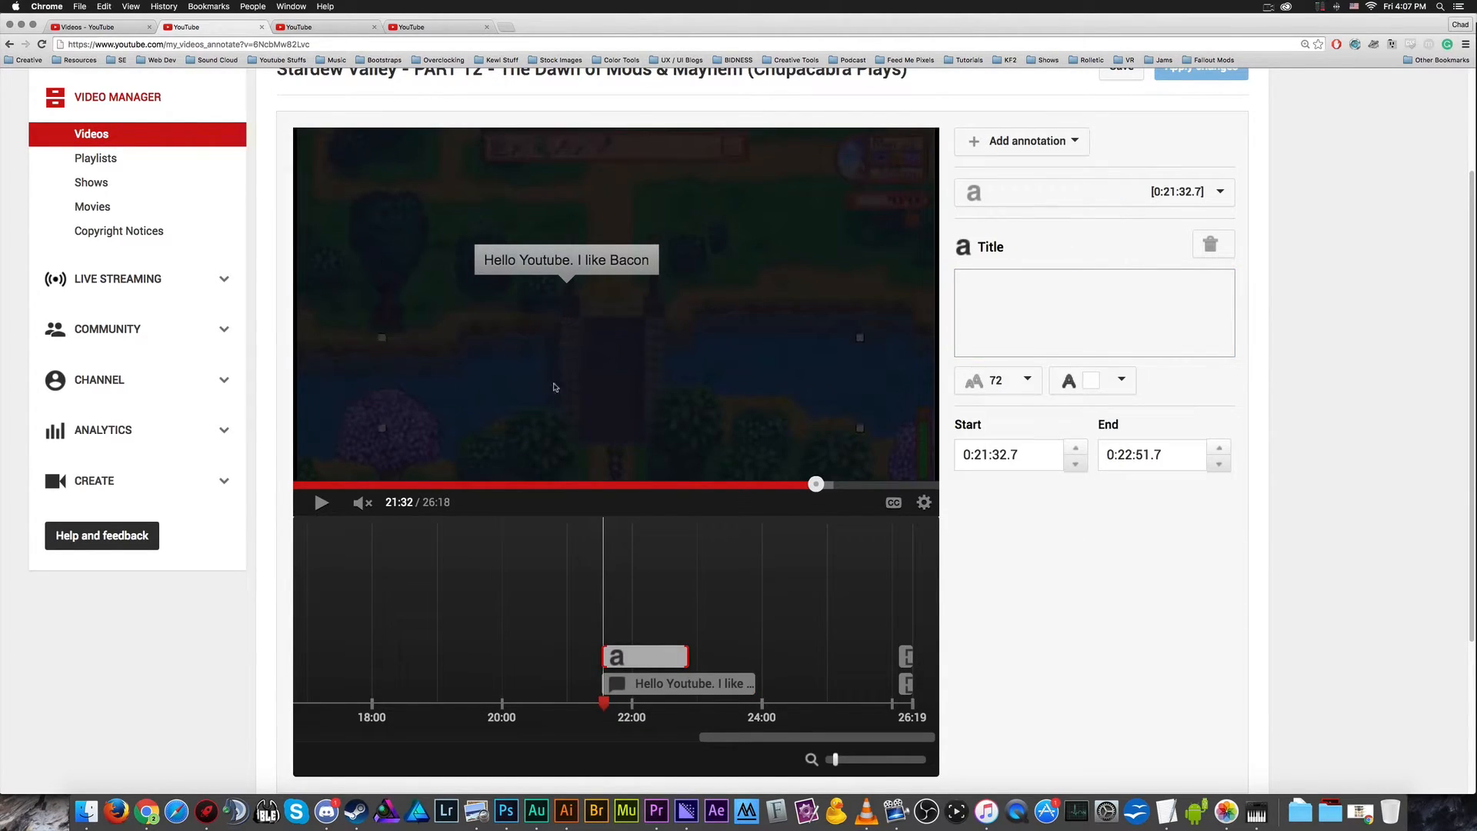
{"action": "left_click", "coordinate": [1058, 308]}
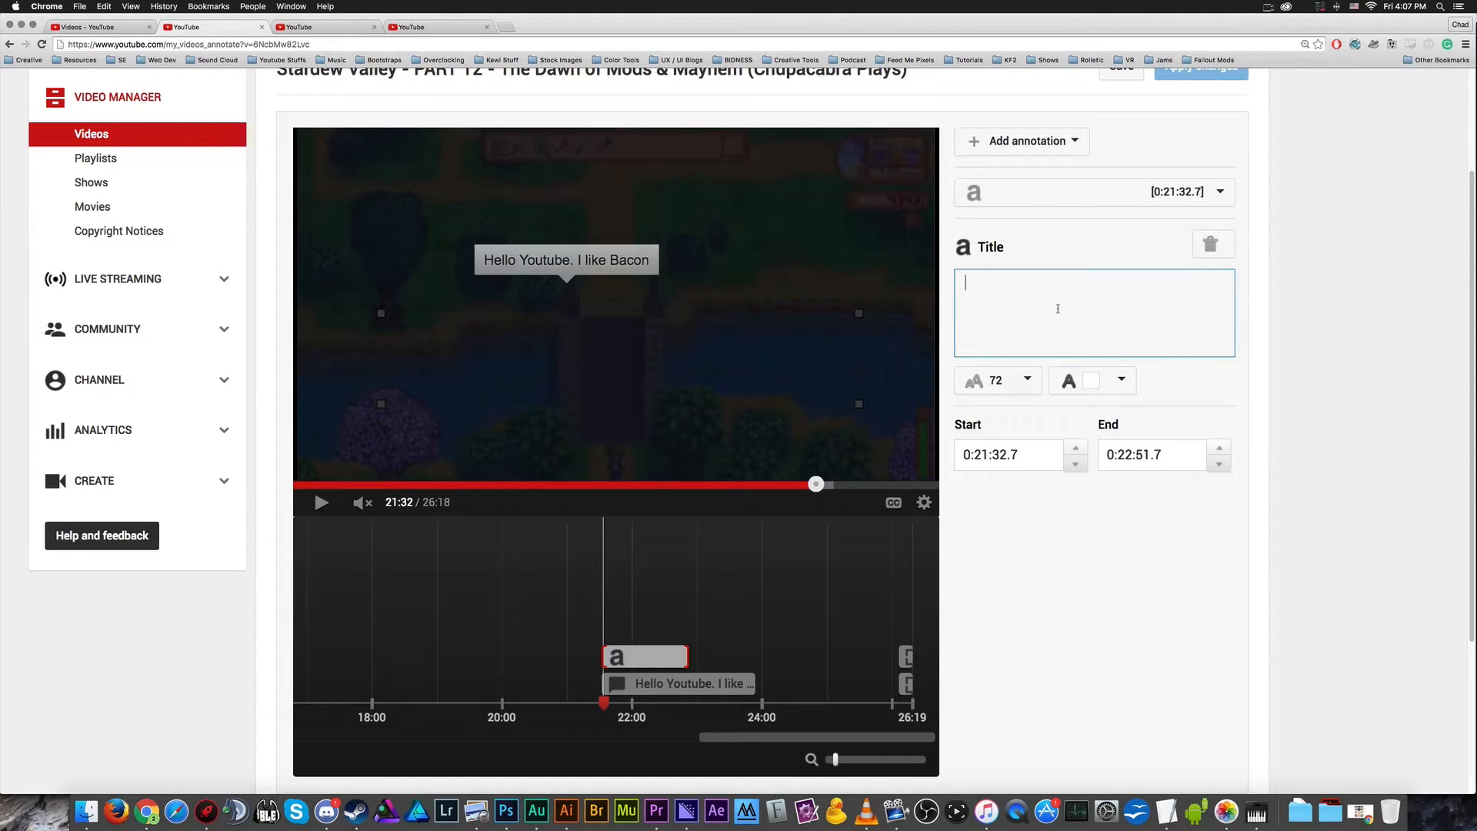
{"action": "type", "text": "Floati"}
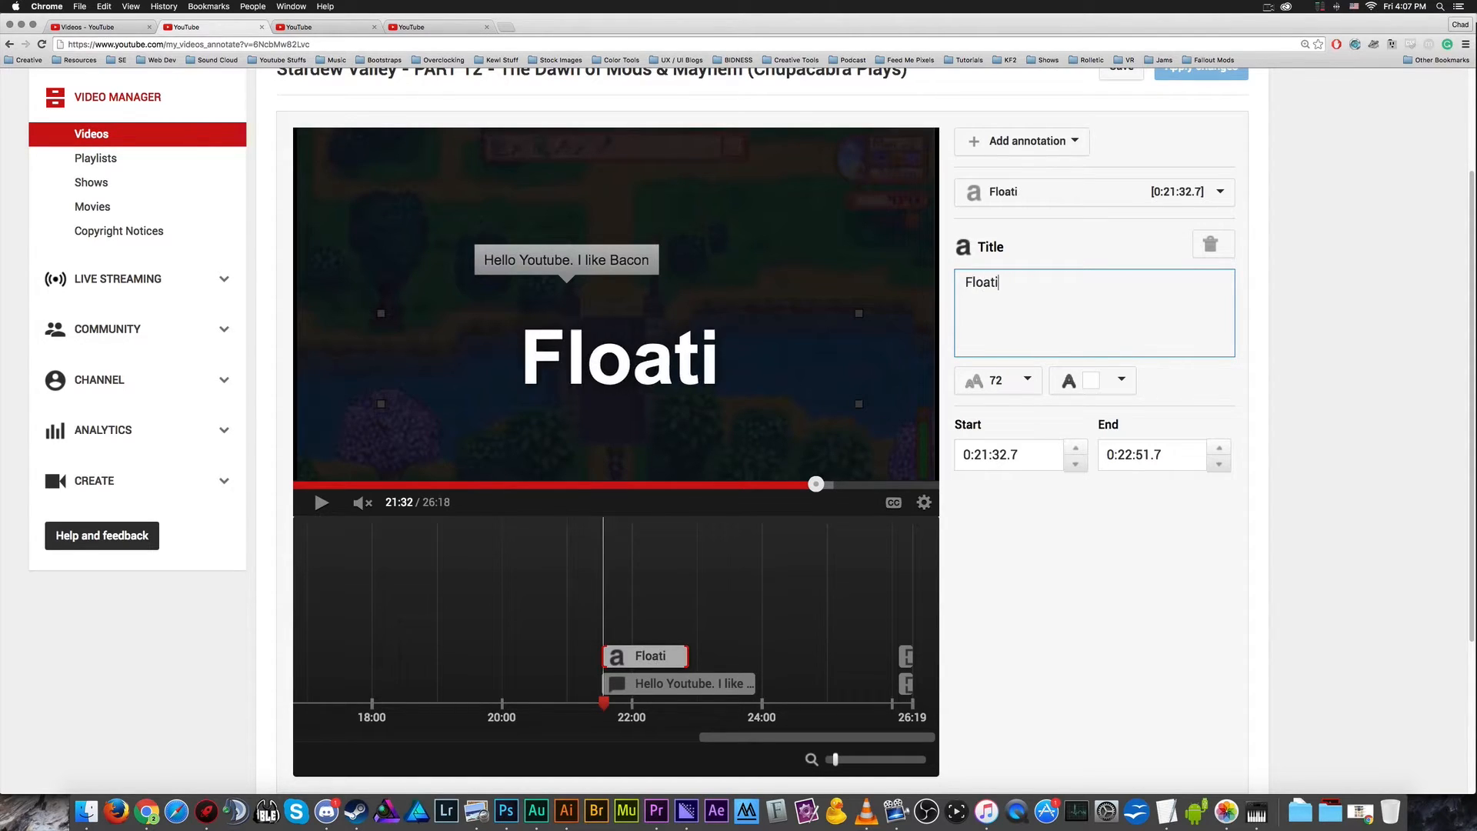
{"action": "type", "text": "ng Text"}
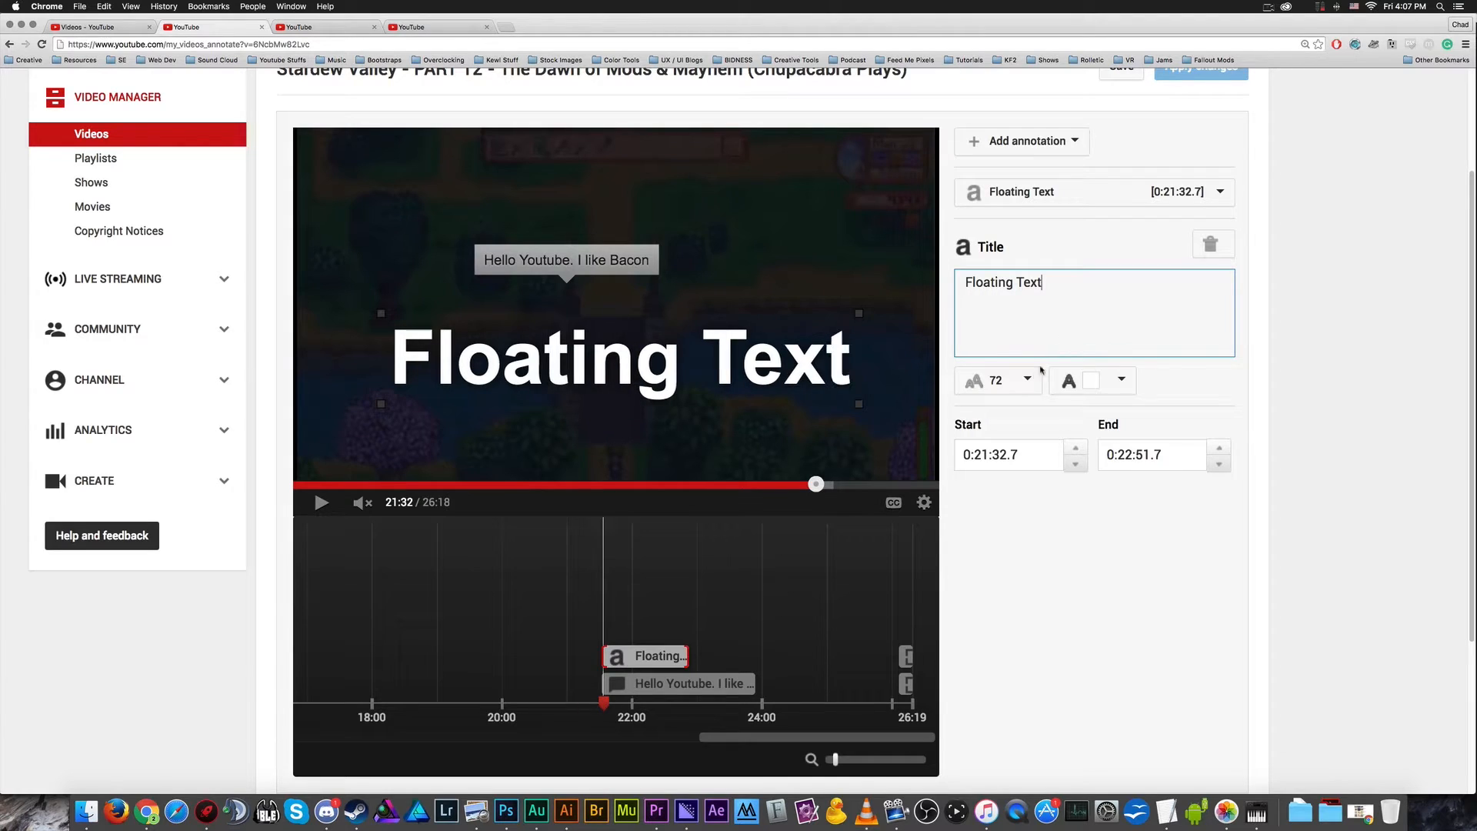
- Set the title's font size to 48 and move it above the speech bubble
{"action": "left_click", "coordinate": [1000, 380]}
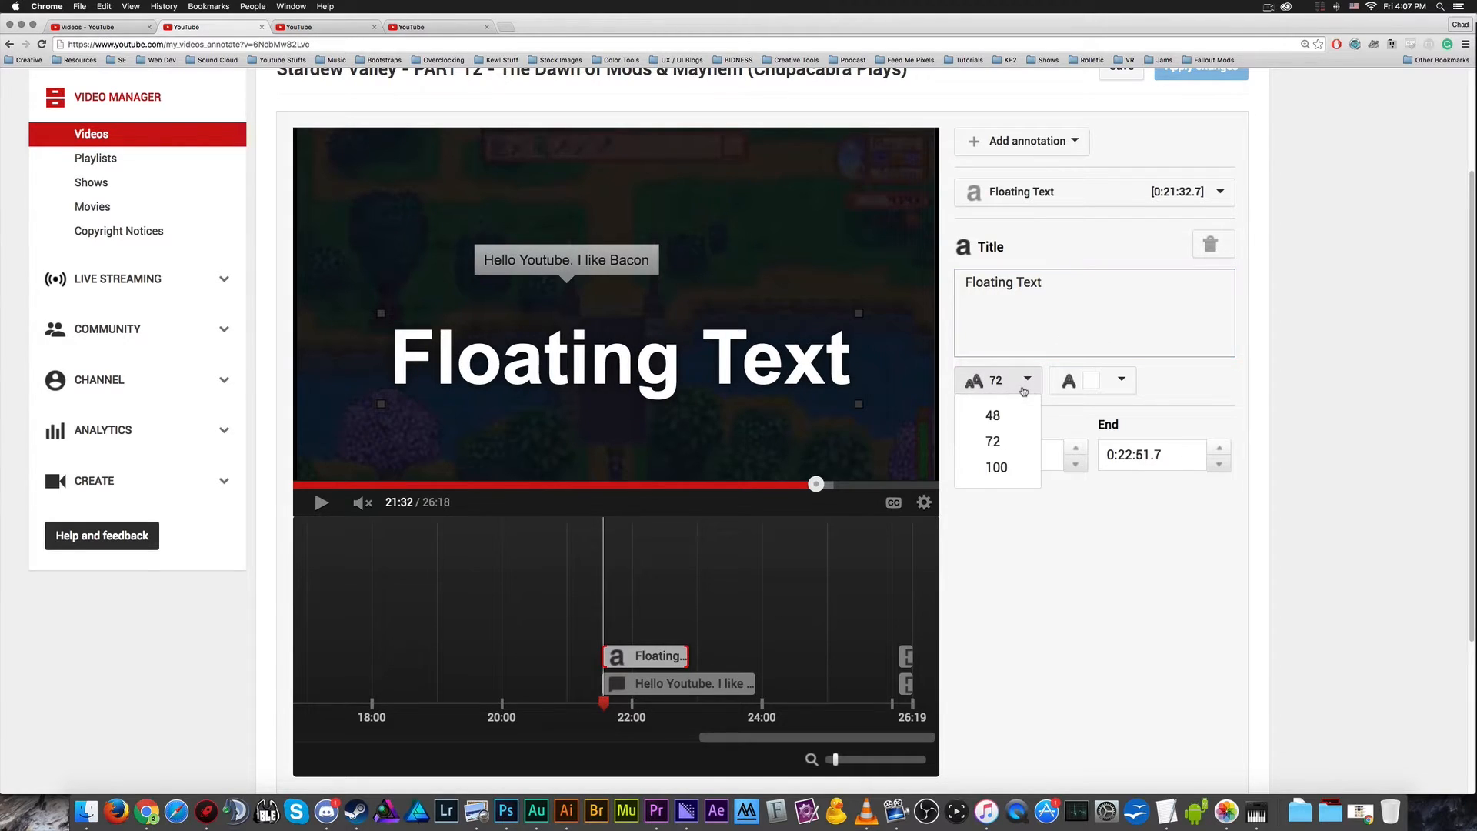
{"action": "left_click", "coordinate": [996, 427]}
{"action": "mouse_move", "coordinate": [687, 349]}
{"action": "left_mouse_down"}
{"action": "mouse_move", "coordinate": [686, 228]}
{"action": "mouse_move", "coordinate": [732, 182]}
{"action": "mouse_move", "coordinate": [730, 197]}
{"action": "left_mouse_up"}
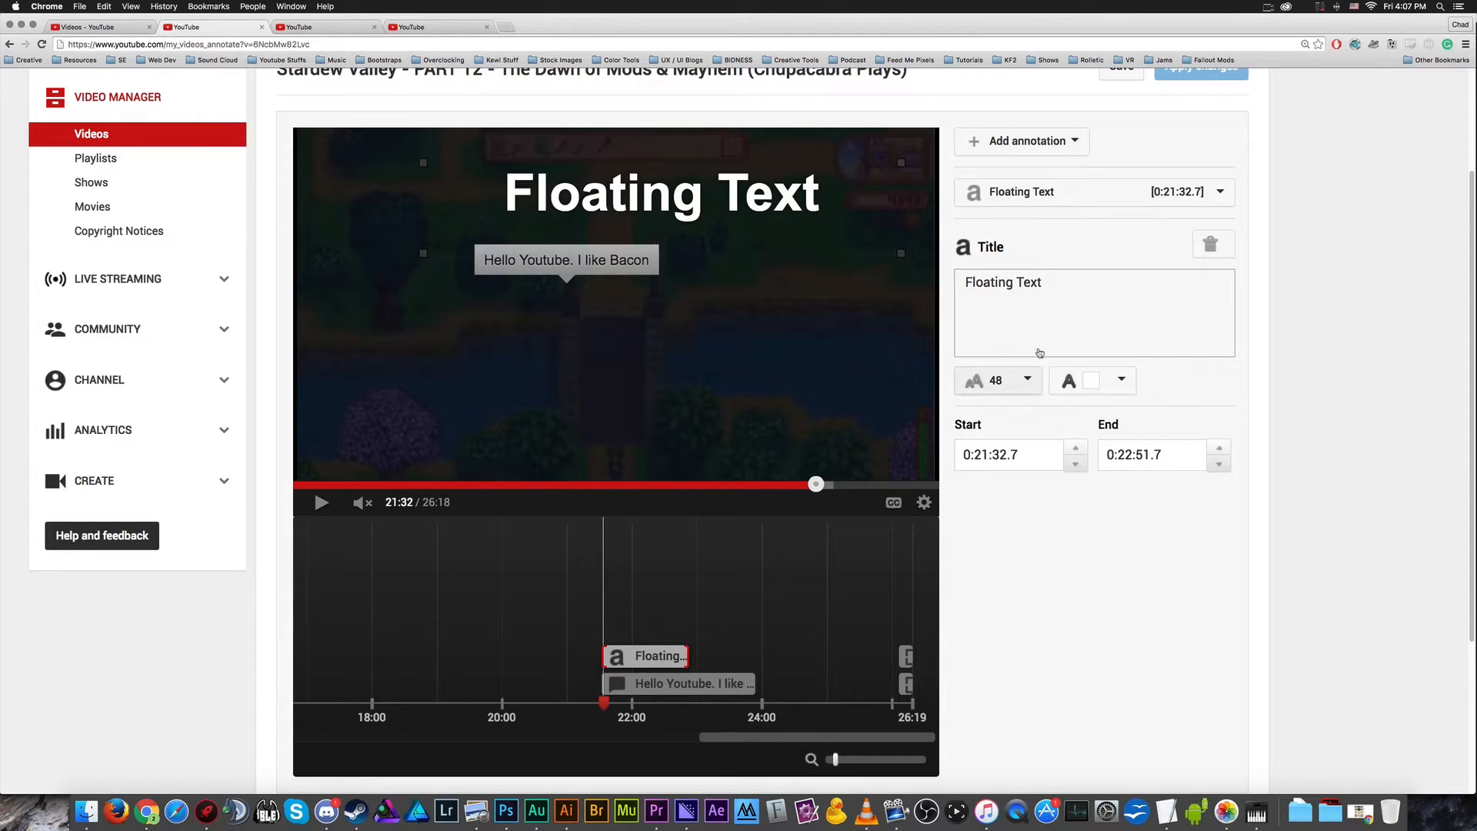
{"action": "left_click_drag", "start_coordinate": [715, 189], "coordinate": [648, 190]}
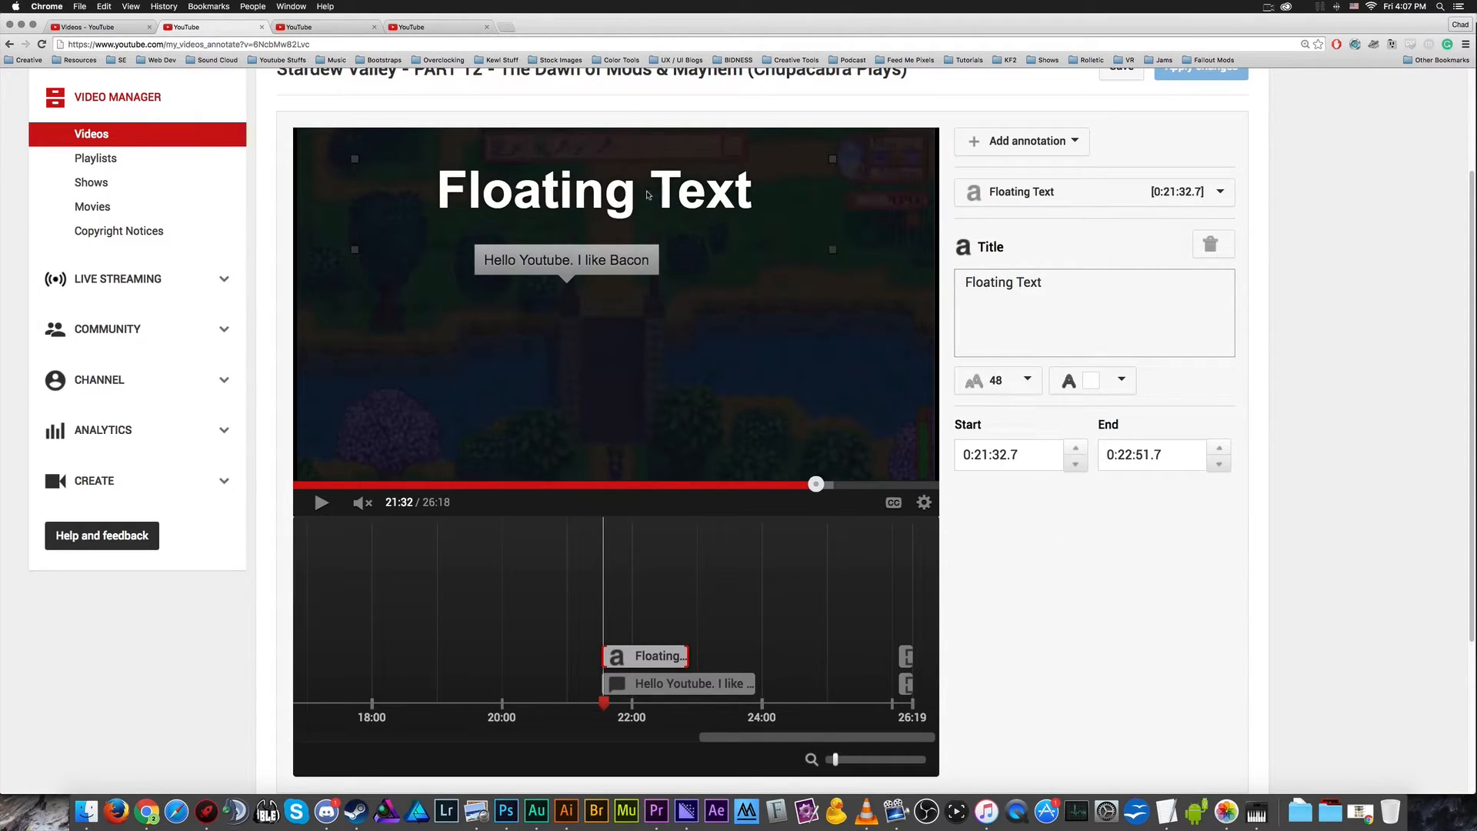
{"action": "left_click", "coordinate": [615, 260]}
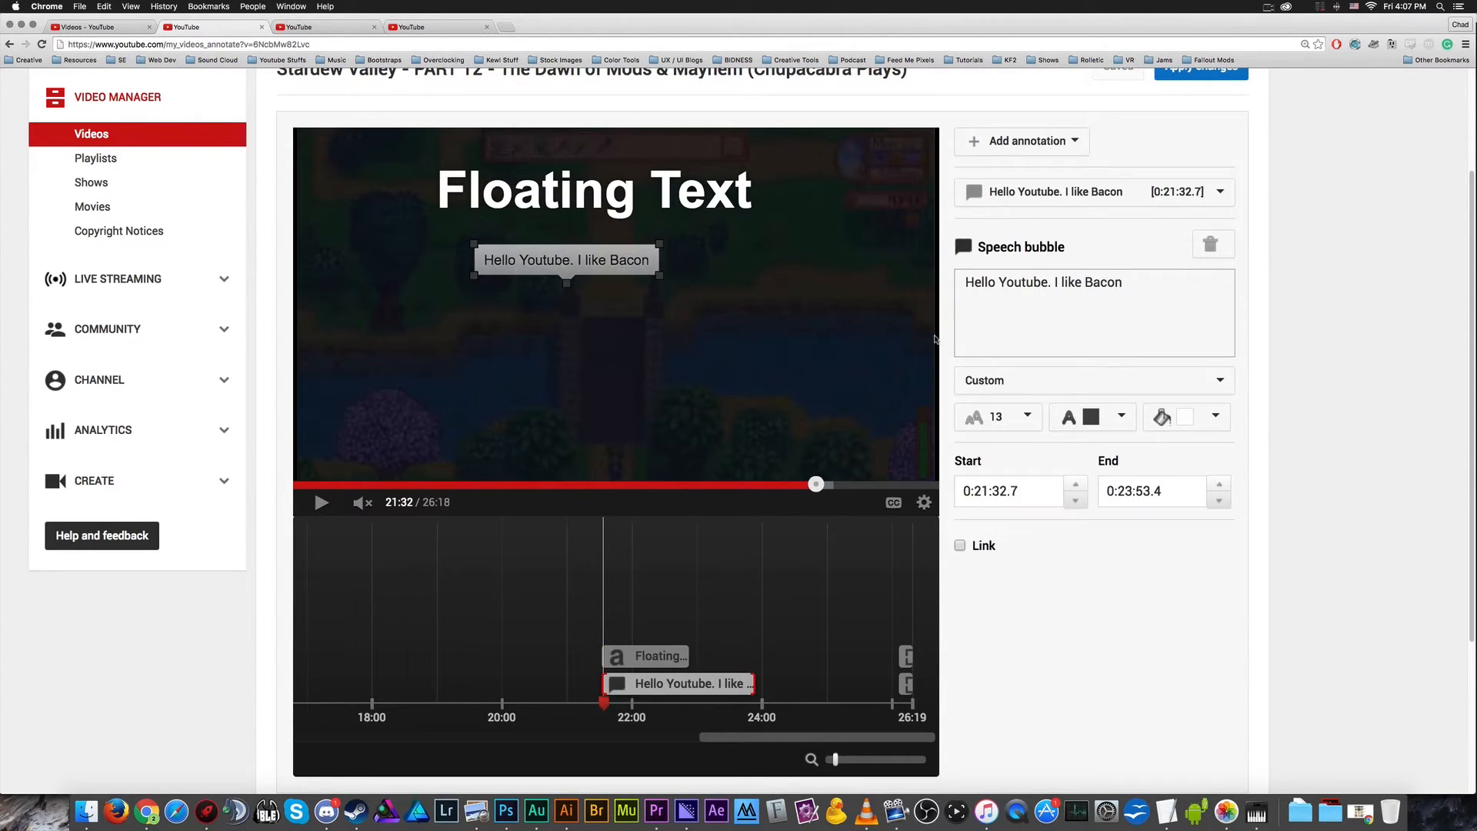
{"action": "left_click", "coordinate": [657, 214]}
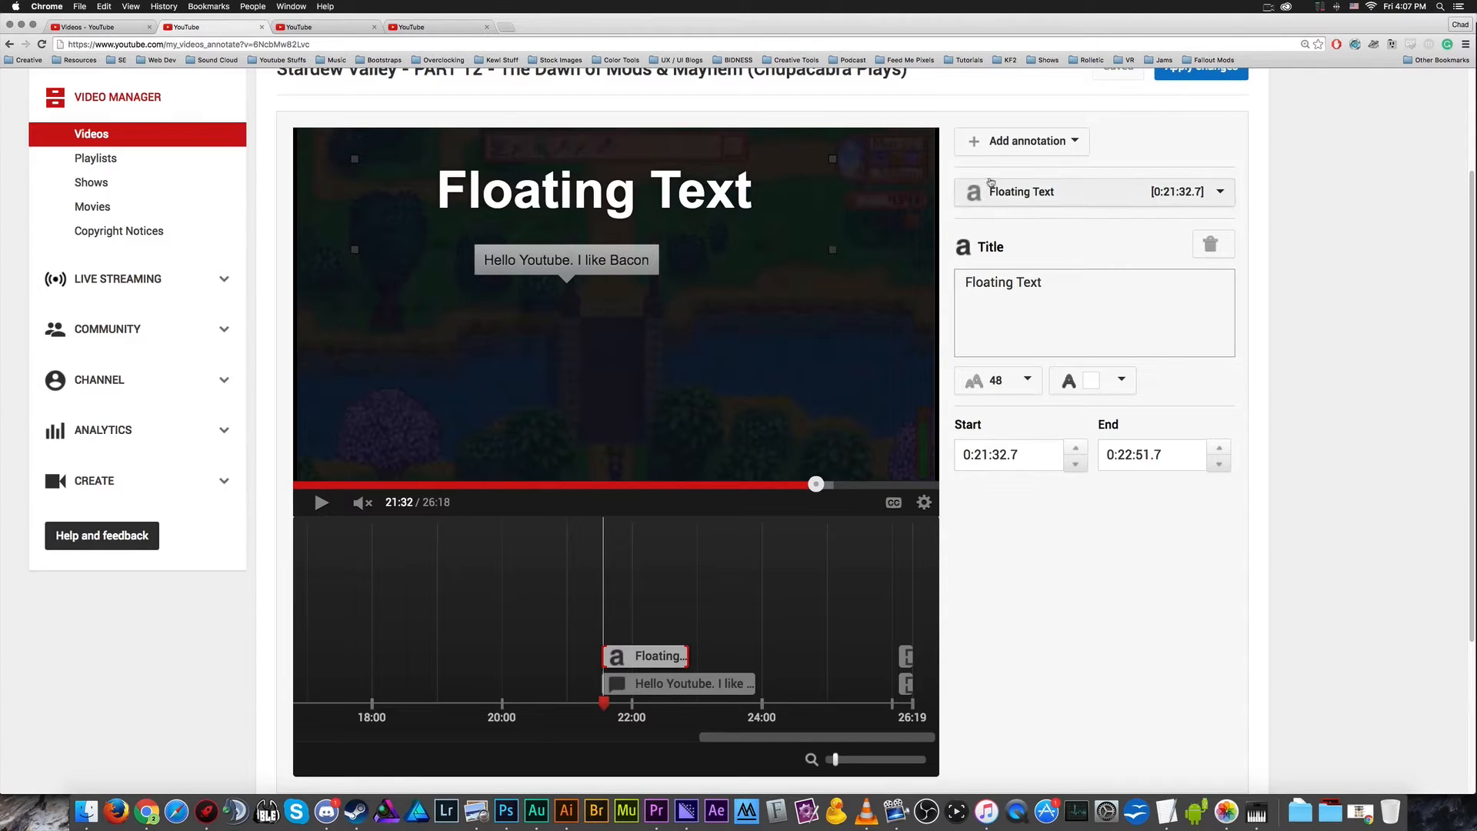
- Add a label annotation and place it over the river to the right of the bridge
{"action": "left_click", "coordinate": [1023, 141]}
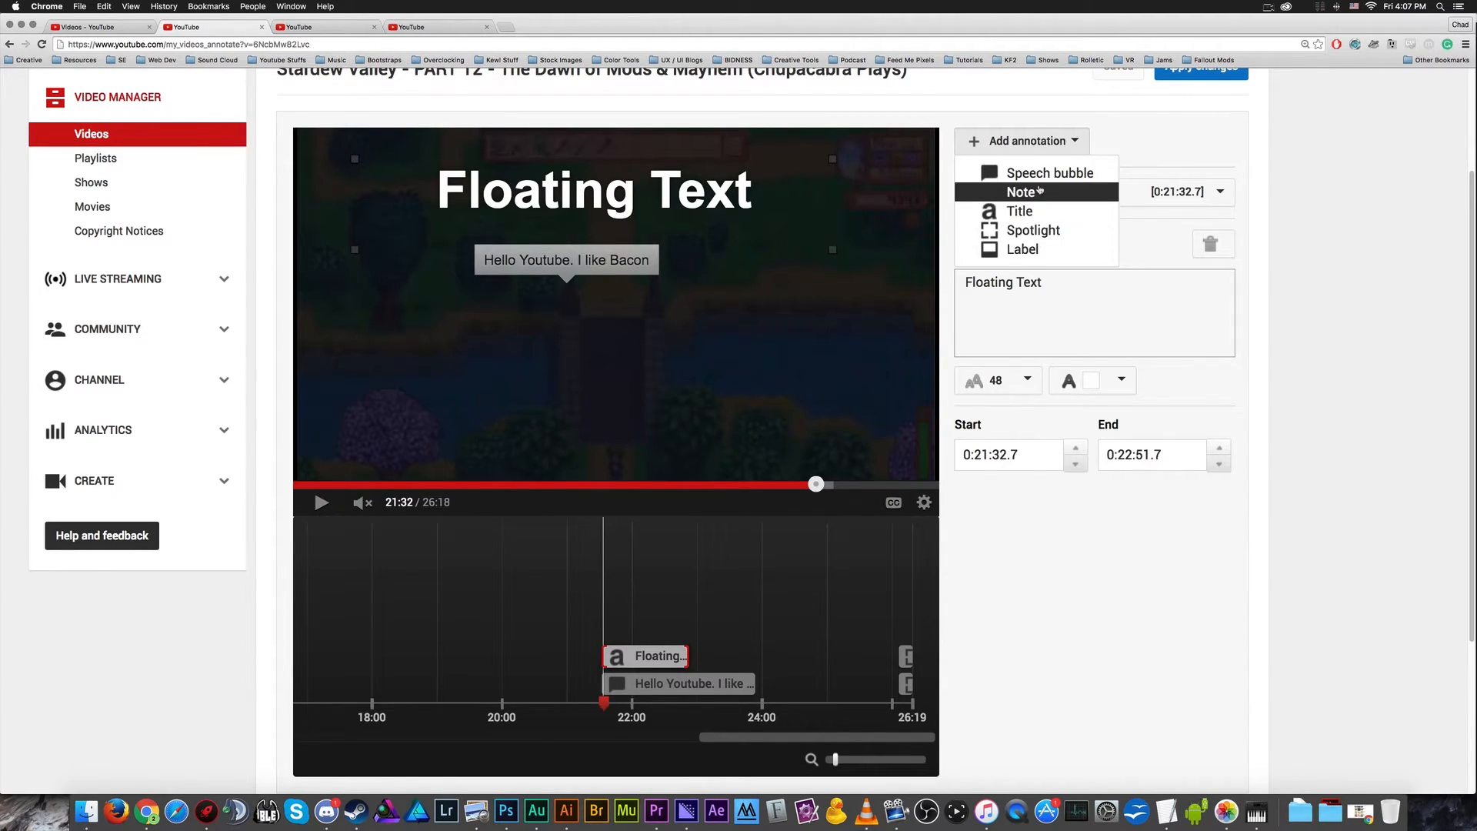
{"action": "left_click", "coordinate": [1043, 249]}
{"action": "left_click_drag", "start_coordinate": [635, 307], "coordinate": [709, 369]}
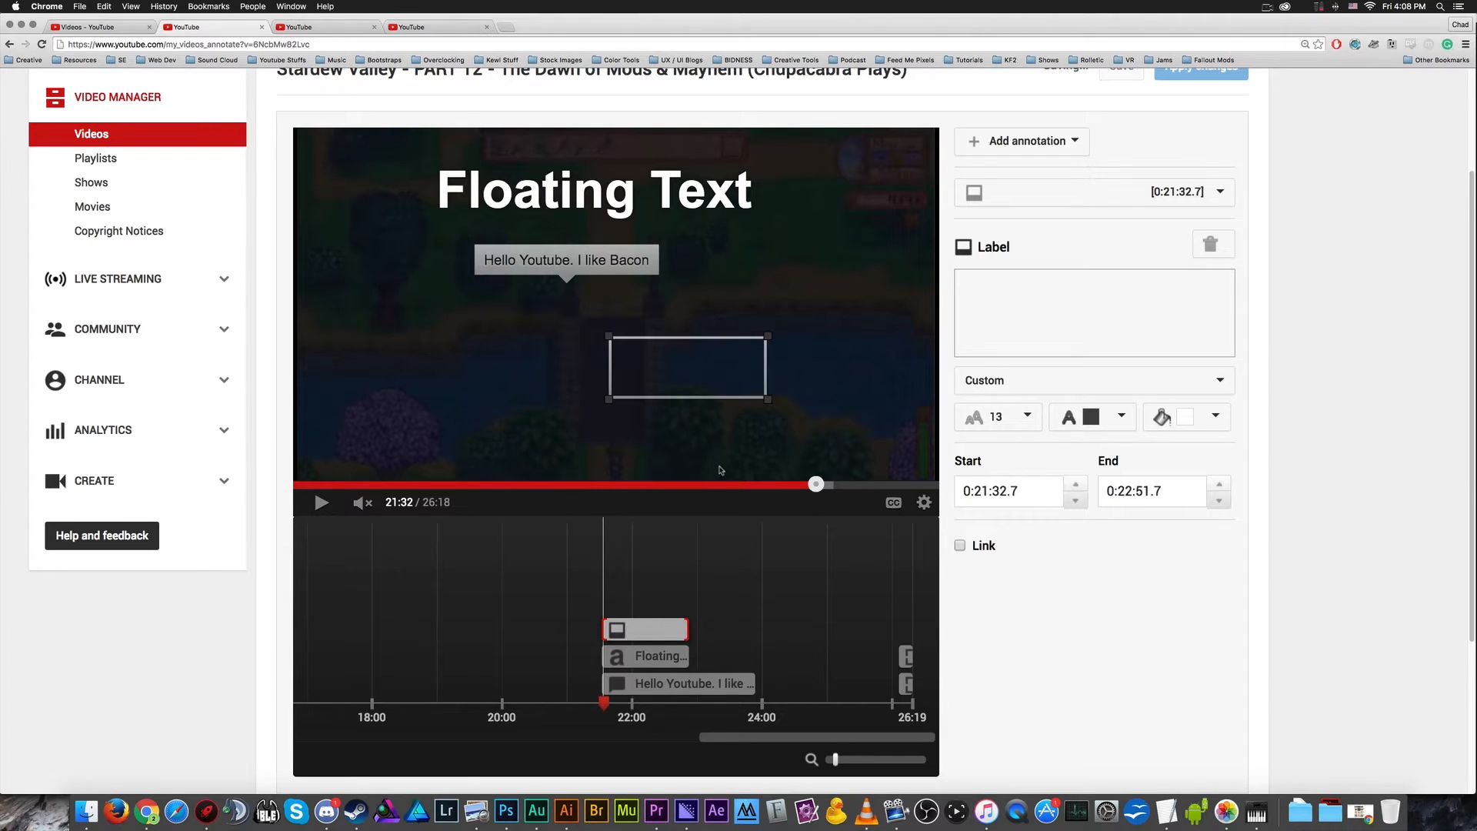
{"action": "mouse_move", "coordinate": [693, 368]}
{"action": "left_mouse_down"}
{"action": "mouse_move", "coordinate": [720, 355]}
{"action": "mouse_move", "coordinate": [770, 370]}
{"action": "mouse_move", "coordinate": [737, 380]}
{"action": "left_mouse_up"}
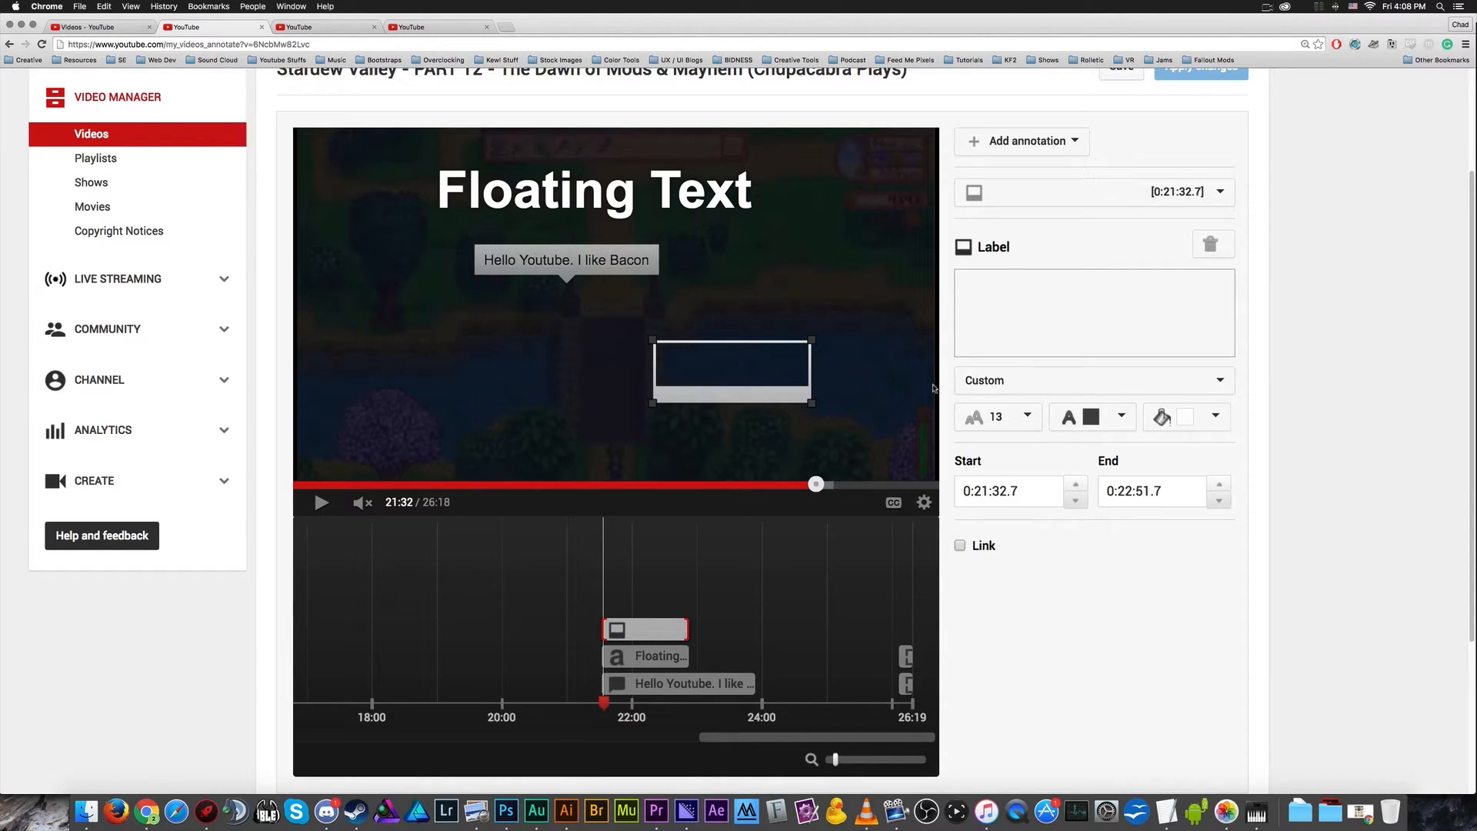
- Set the label's background to no colour and shift it slightly towards the bridge
{"action": "left_click", "coordinate": [1194, 419]}
{"action": "left_click", "coordinate": [1186, 622]}
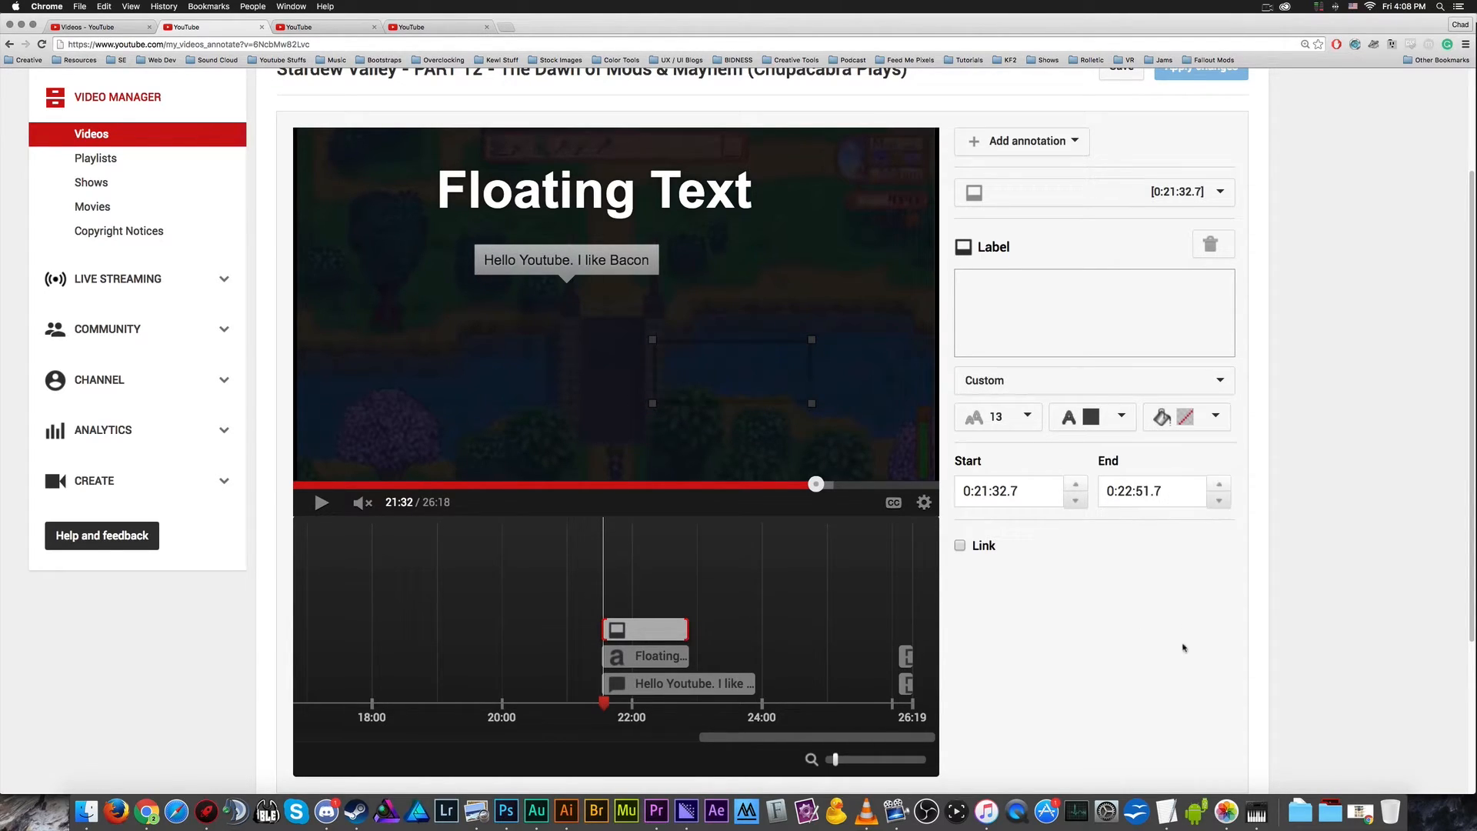
{"action": "left_click", "coordinate": [1194, 419]}
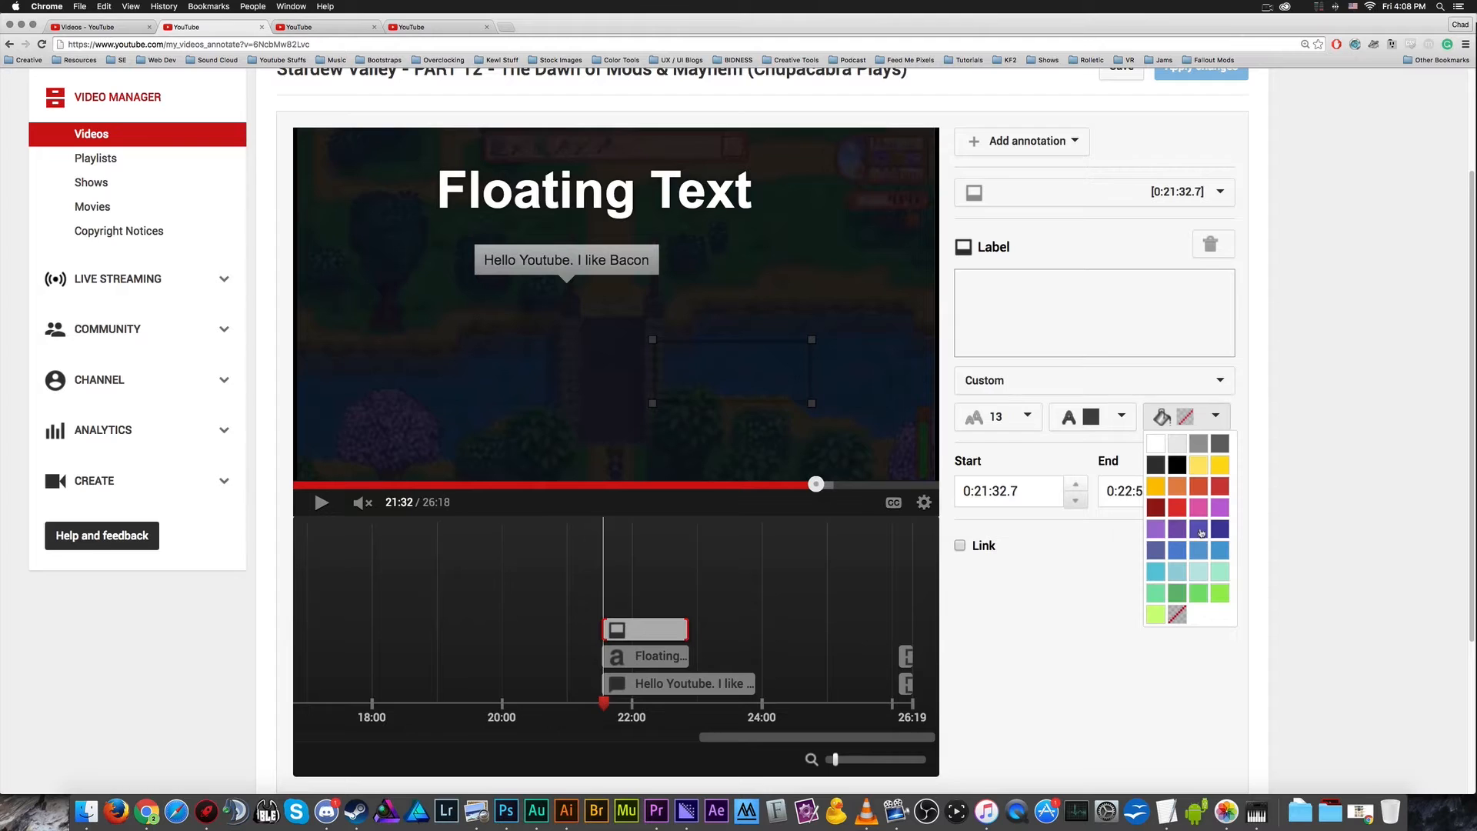
{"action": "left_click", "coordinate": [1055, 577]}
{"action": "mouse_move", "coordinate": [741, 379]}
{"action": "left_mouse_down"}
{"action": "mouse_move", "coordinate": [756, 273]}
{"action": "mouse_move", "coordinate": [881, 325]}
{"action": "mouse_move", "coordinate": [791, 302]}
{"action": "mouse_move", "coordinate": [805, 317]}
{"action": "mouse_move", "coordinate": [742, 387]}
{"action": "left_mouse_up"}
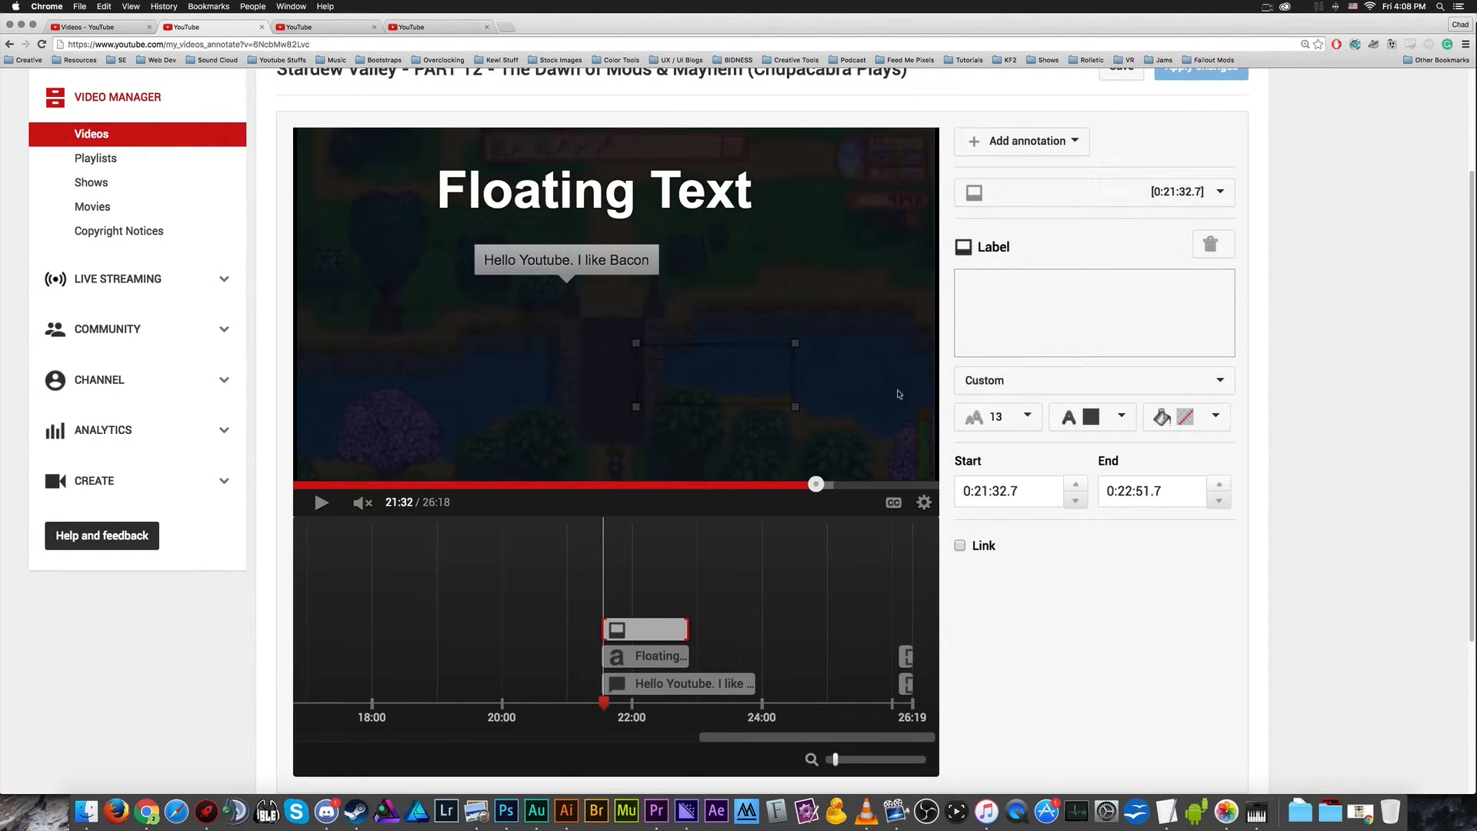
- Delete the demonstration label, the "Floating Text" title and the speech bubble from the video
{"action": "left_click", "coordinate": [1210, 244]}
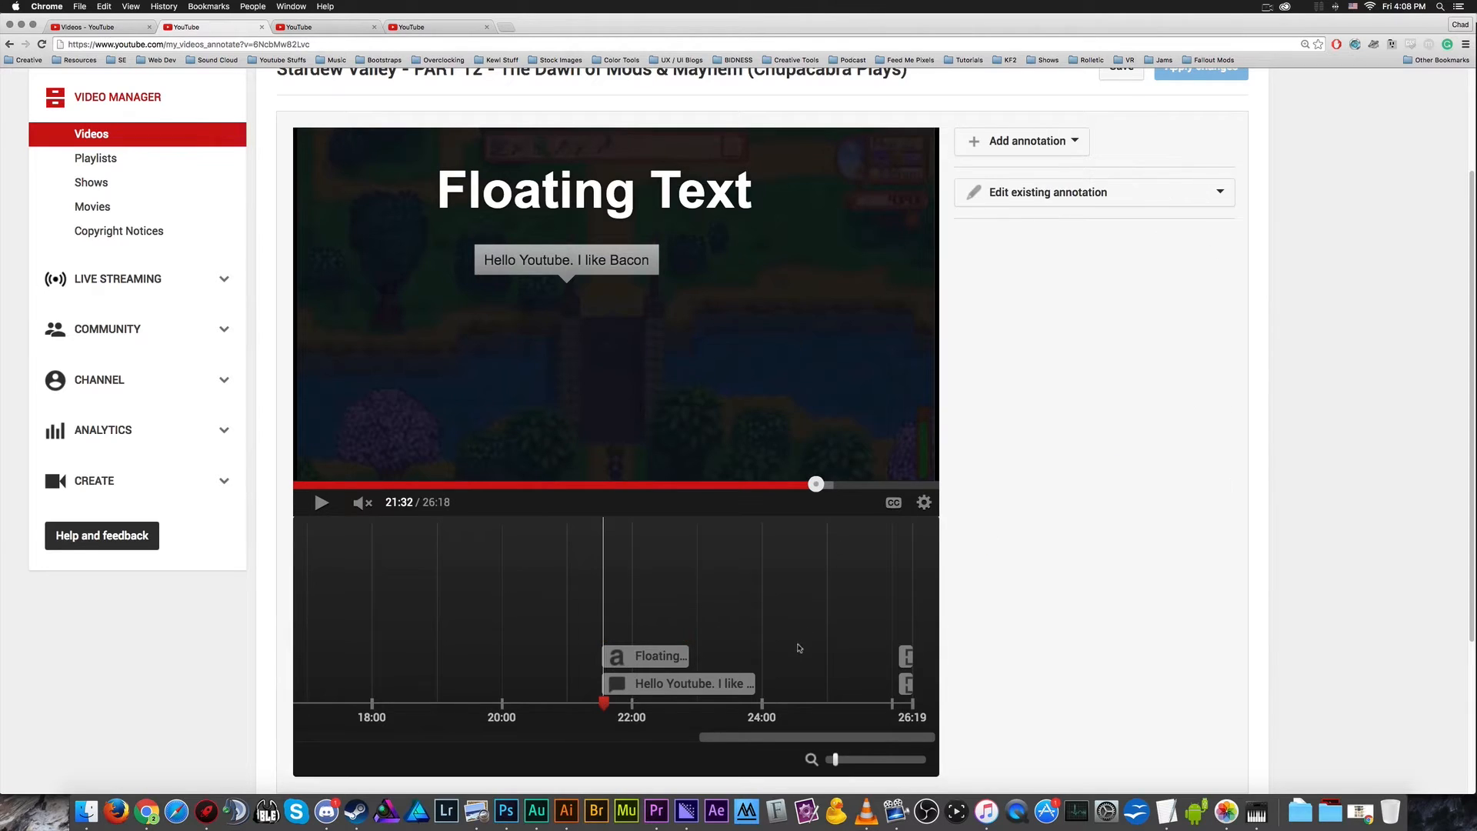
{"action": "left_click", "coordinate": [654, 657]}
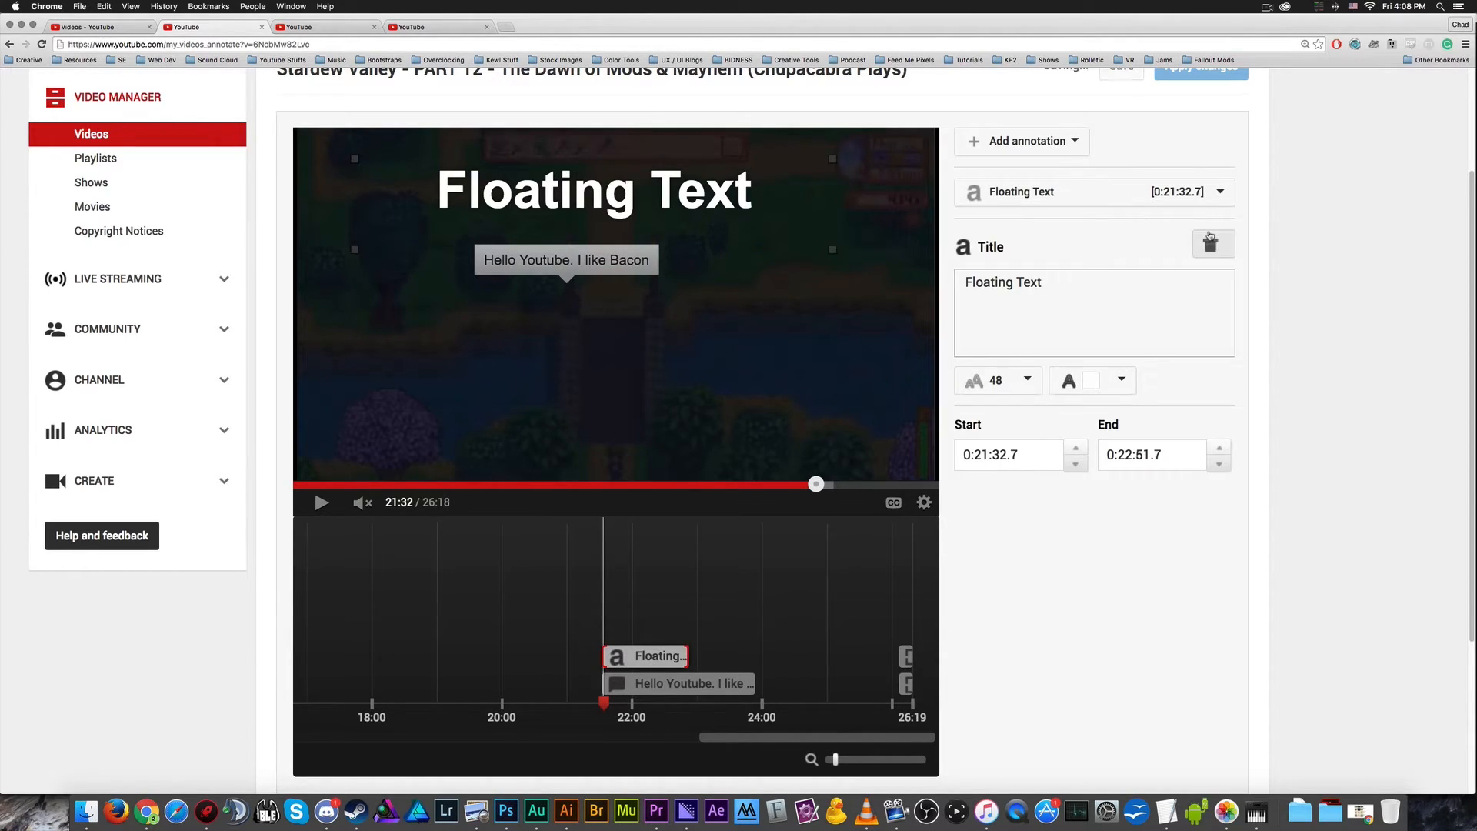
{"action": "left_click", "coordinate": [1210, 241]}
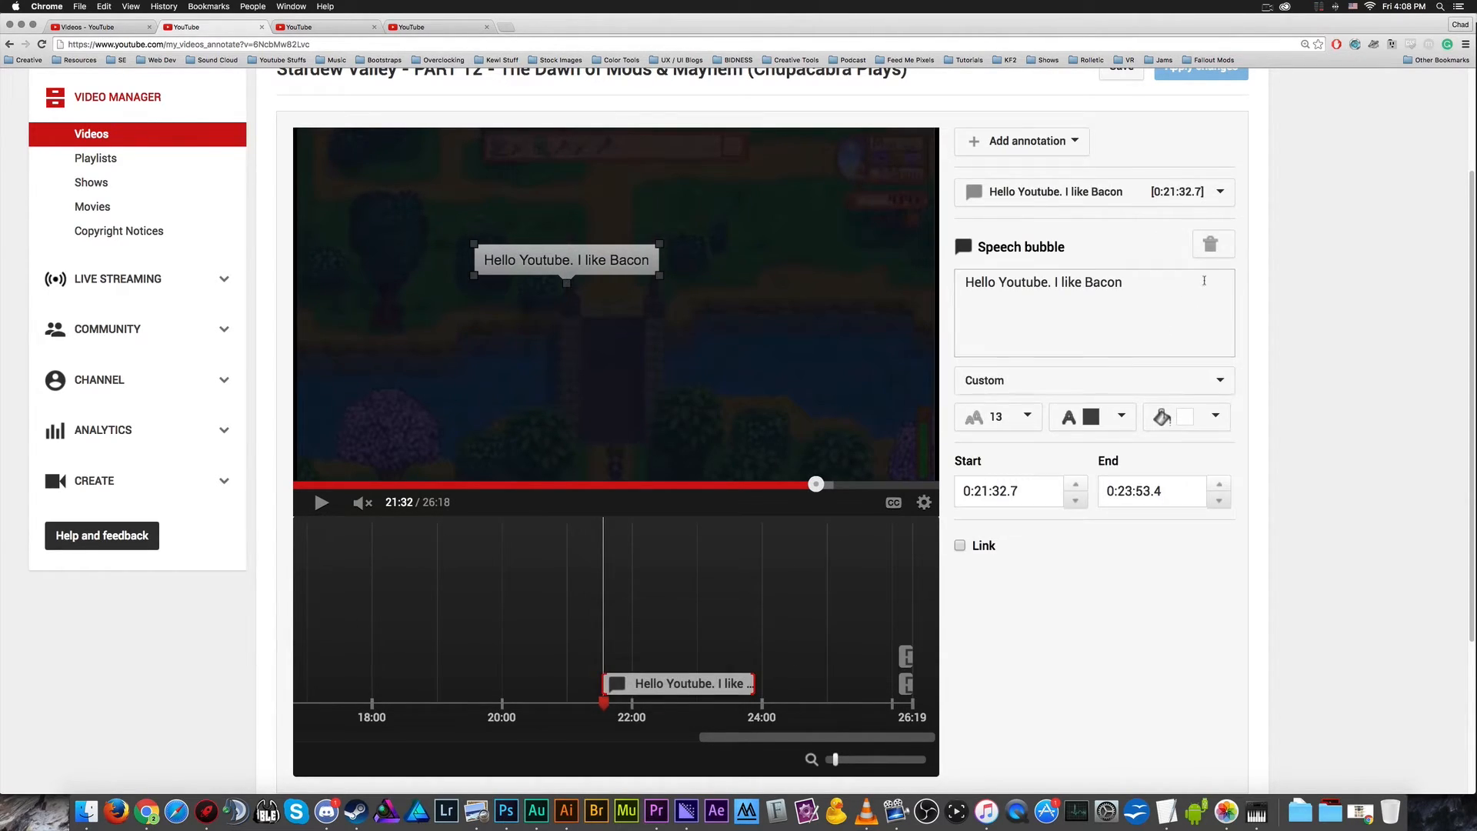
{"action": "left_click", "coordinate": [1210, 243]}
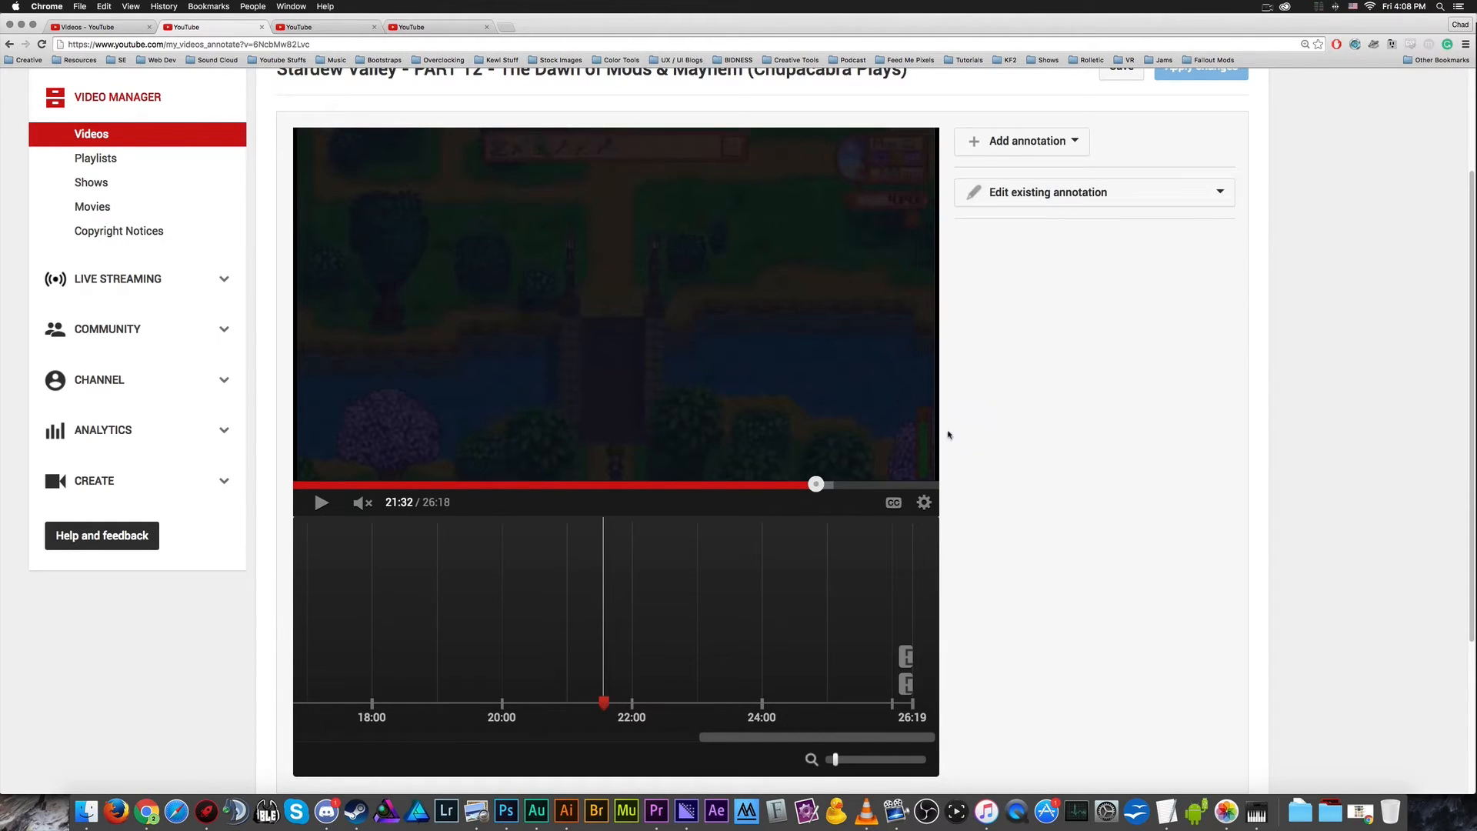
- Select the Next Ep and Subscribe spotlights in turn from the existing annotations to review their link settings
{"action": "left_click", "coordinate": [1042, 191]}
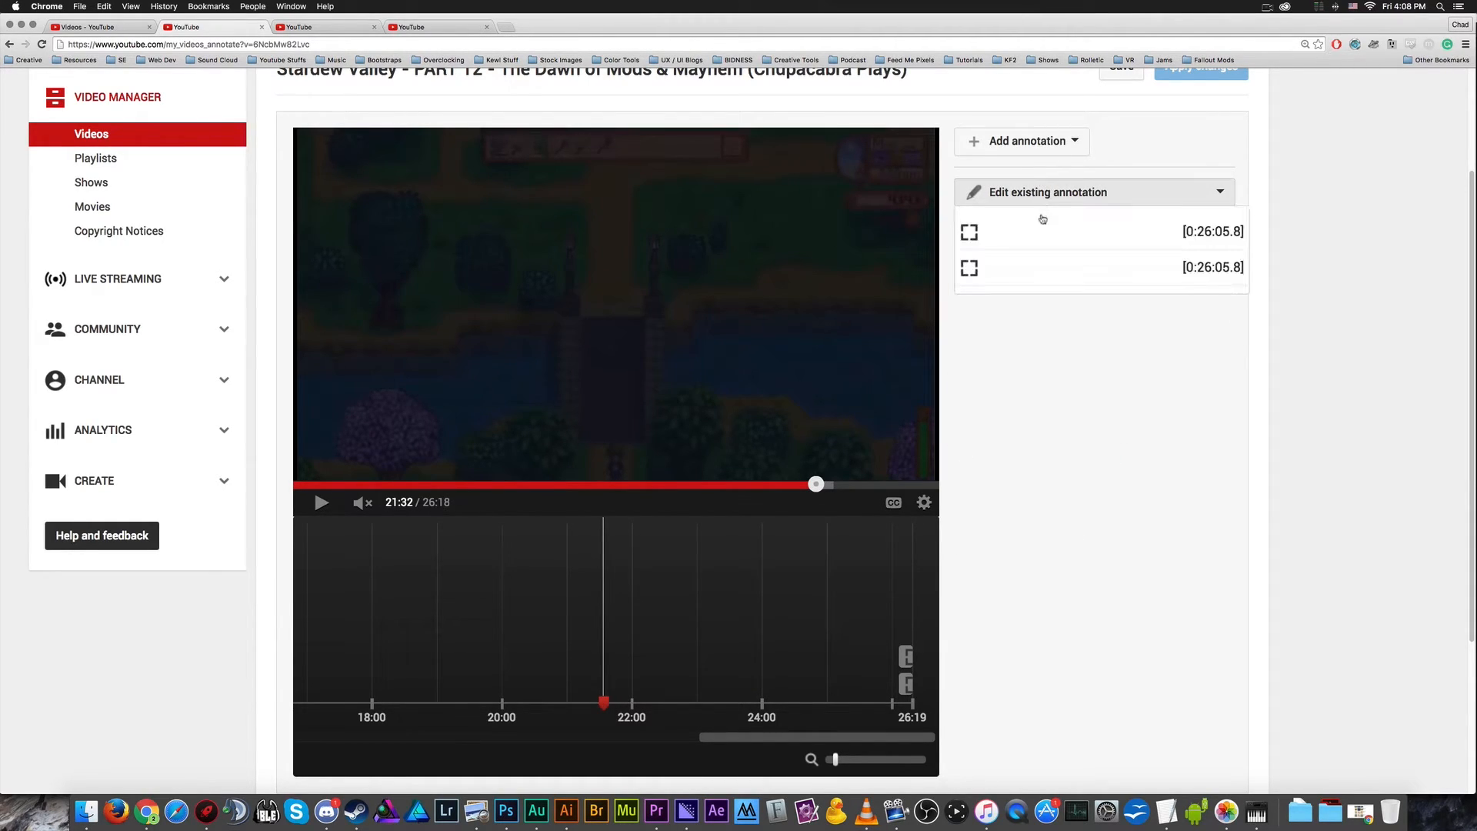
{"action": "left_click", "coordinate": [1043, 262]}
{"action": "left_click", "coordinate": [1153, 203]}
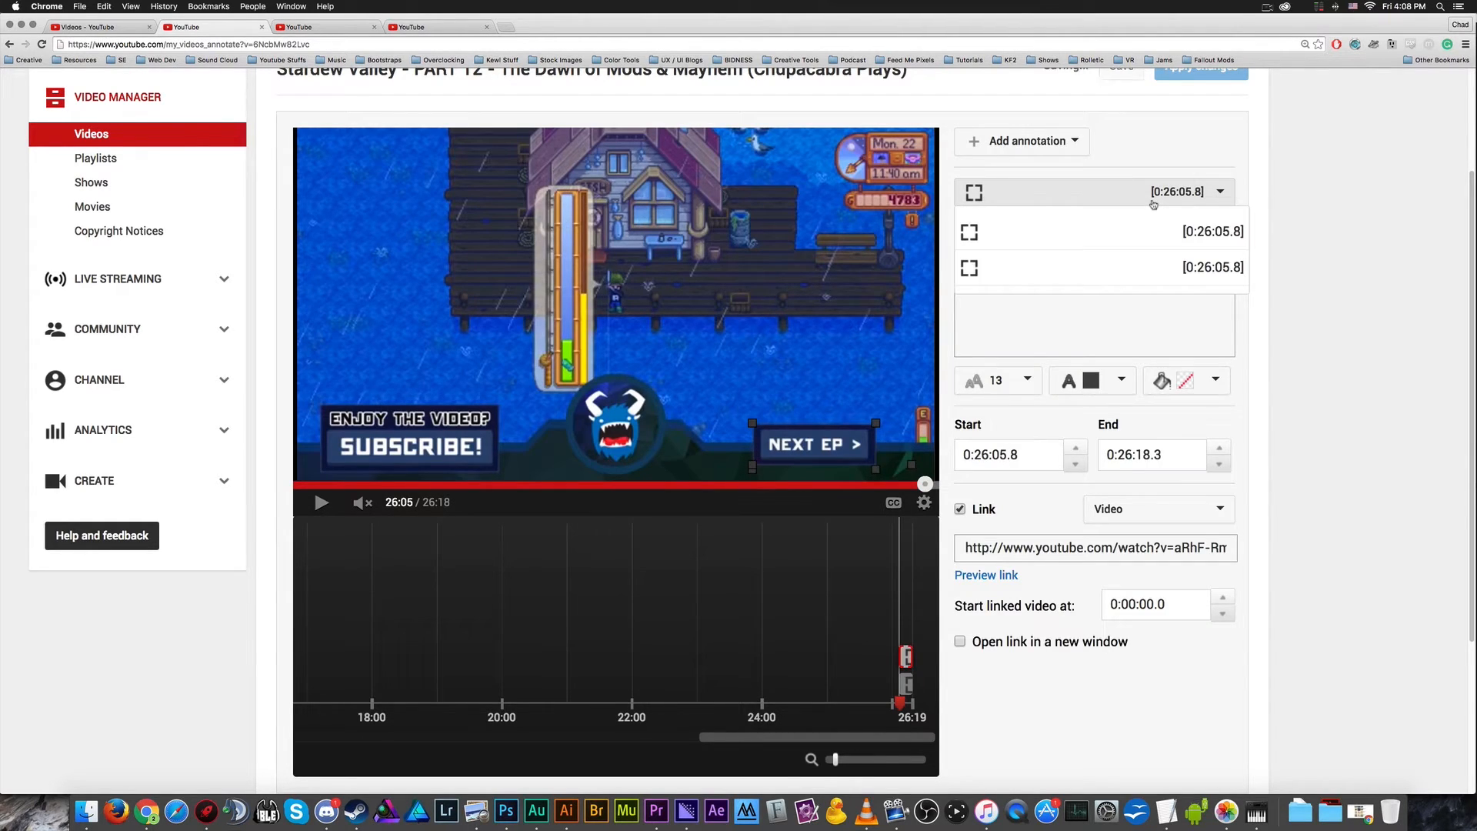
{"action": "left_click", "coordinate": [1147, 275]}
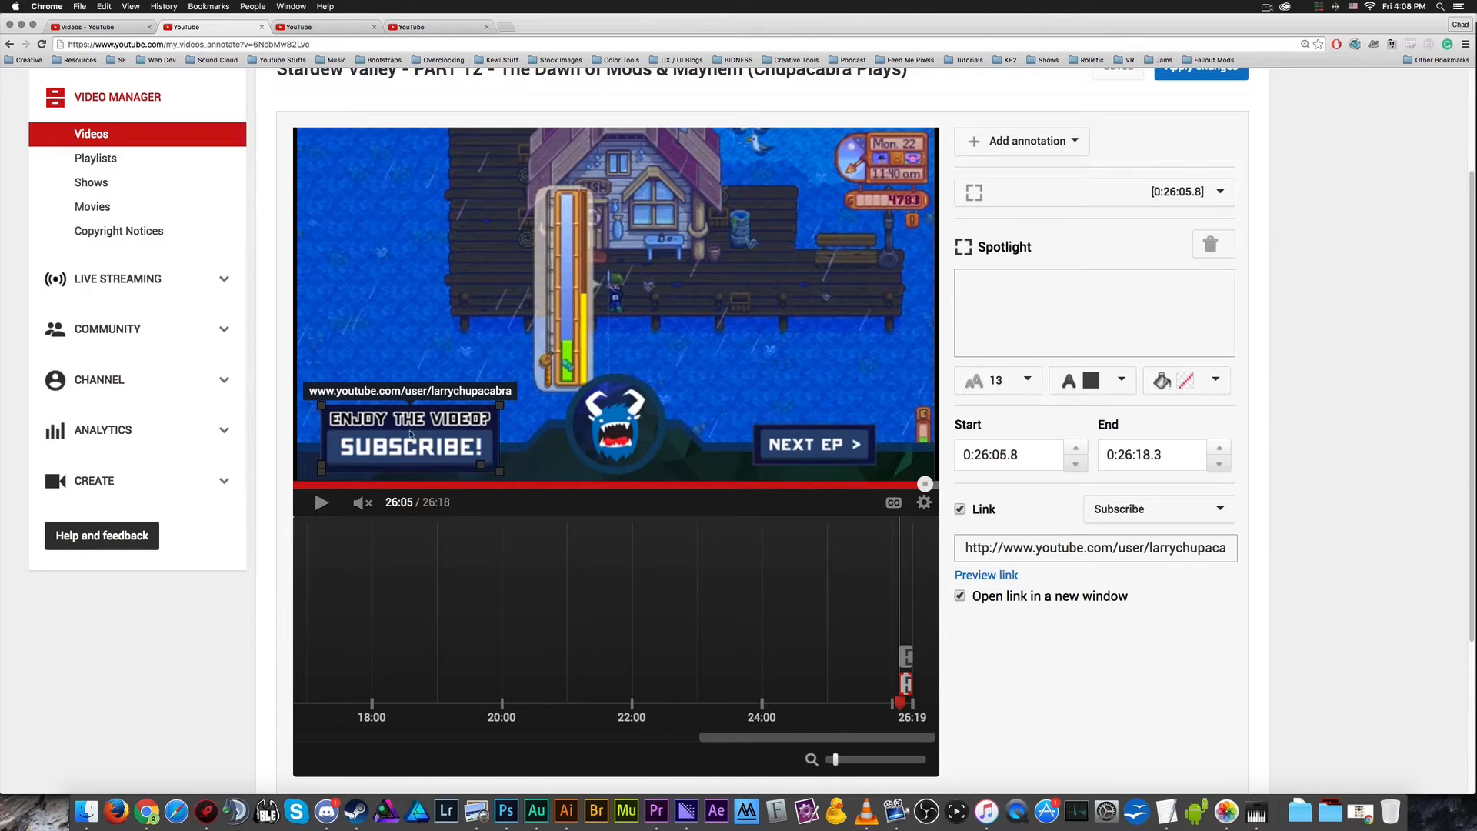
{"action": "left_click", "coordinate": [1085, 192]}
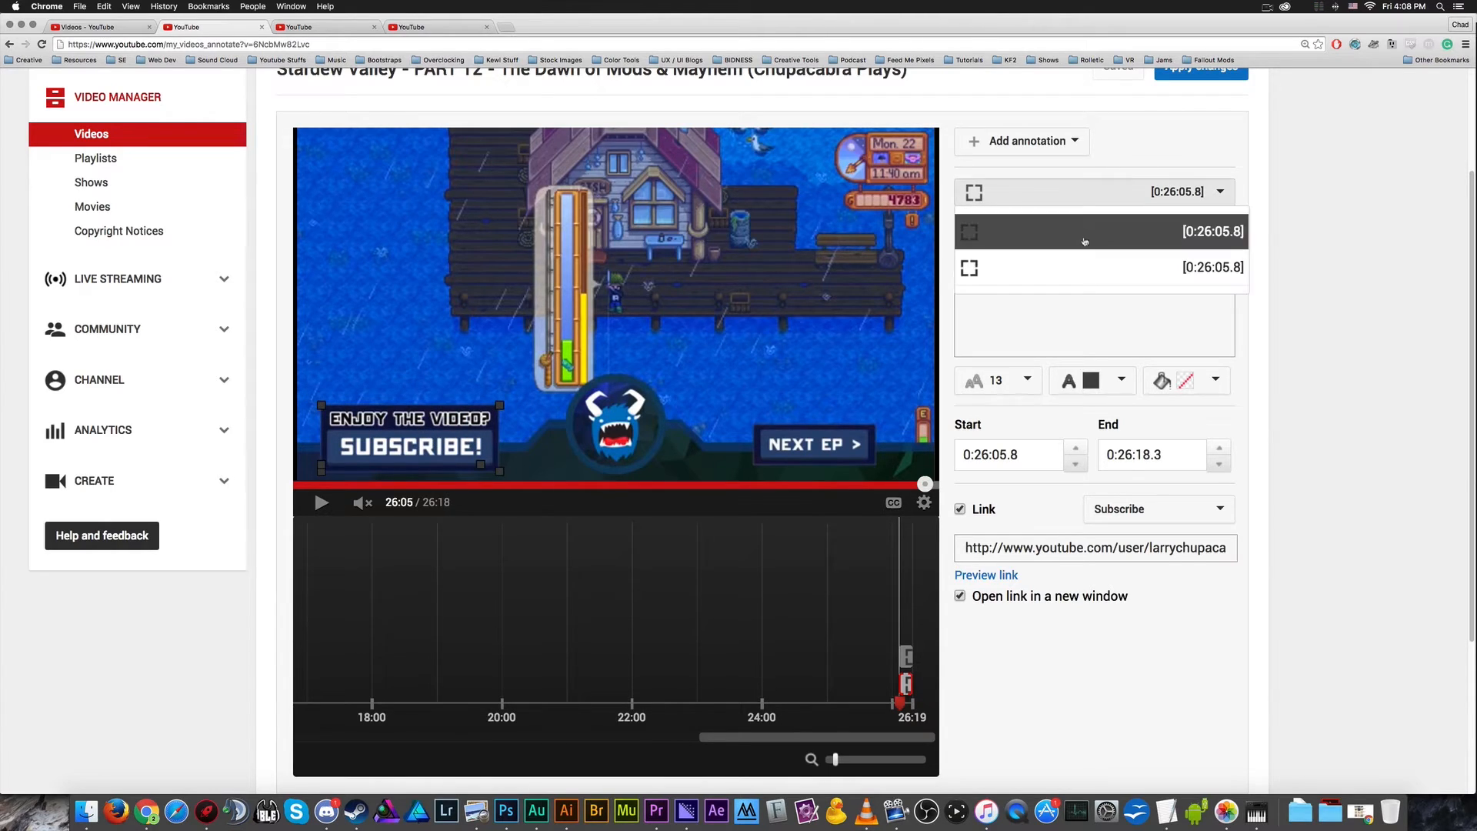
{"action": "left_click", "coordinate": [1081, 233]}
{"action": "left_click", "coordinate": [1084, 193]}
{"action": "left_click", "coordinate": [1082, 259]}
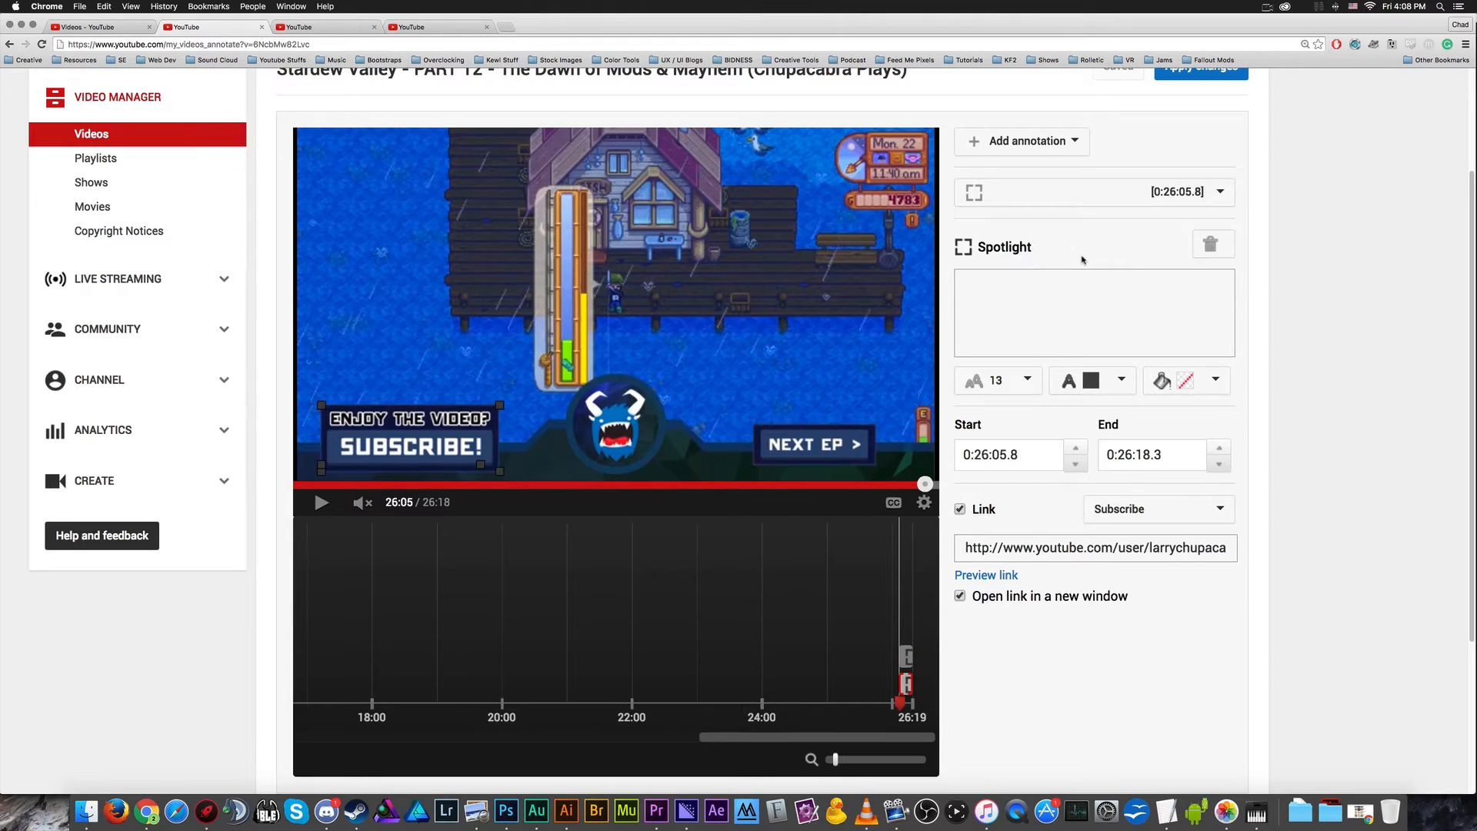
{"action": "left_click", "coordinate": [1065, 192]}
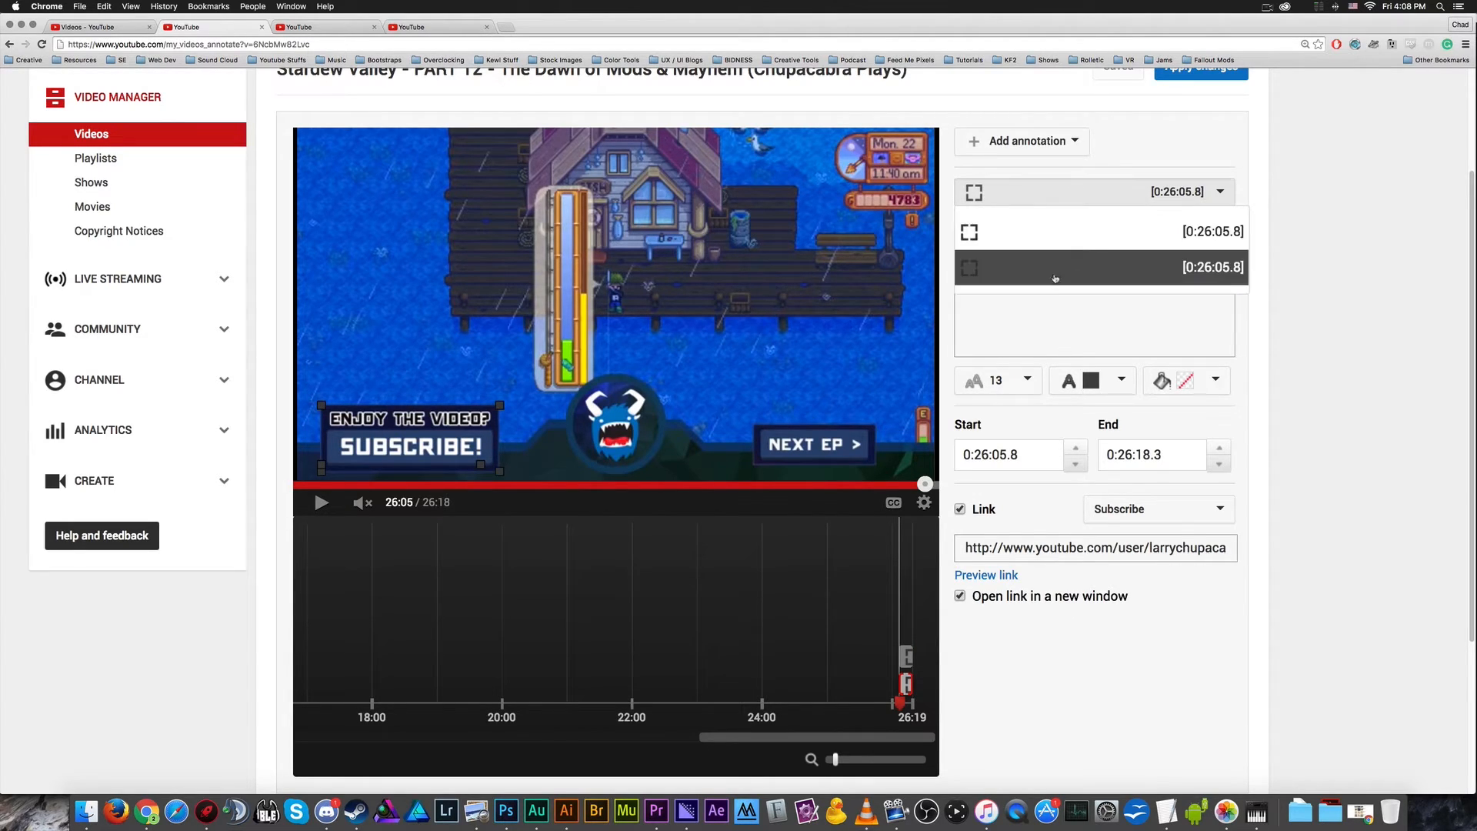
{"action": "left_click", "coordinate": [1163, 143]}
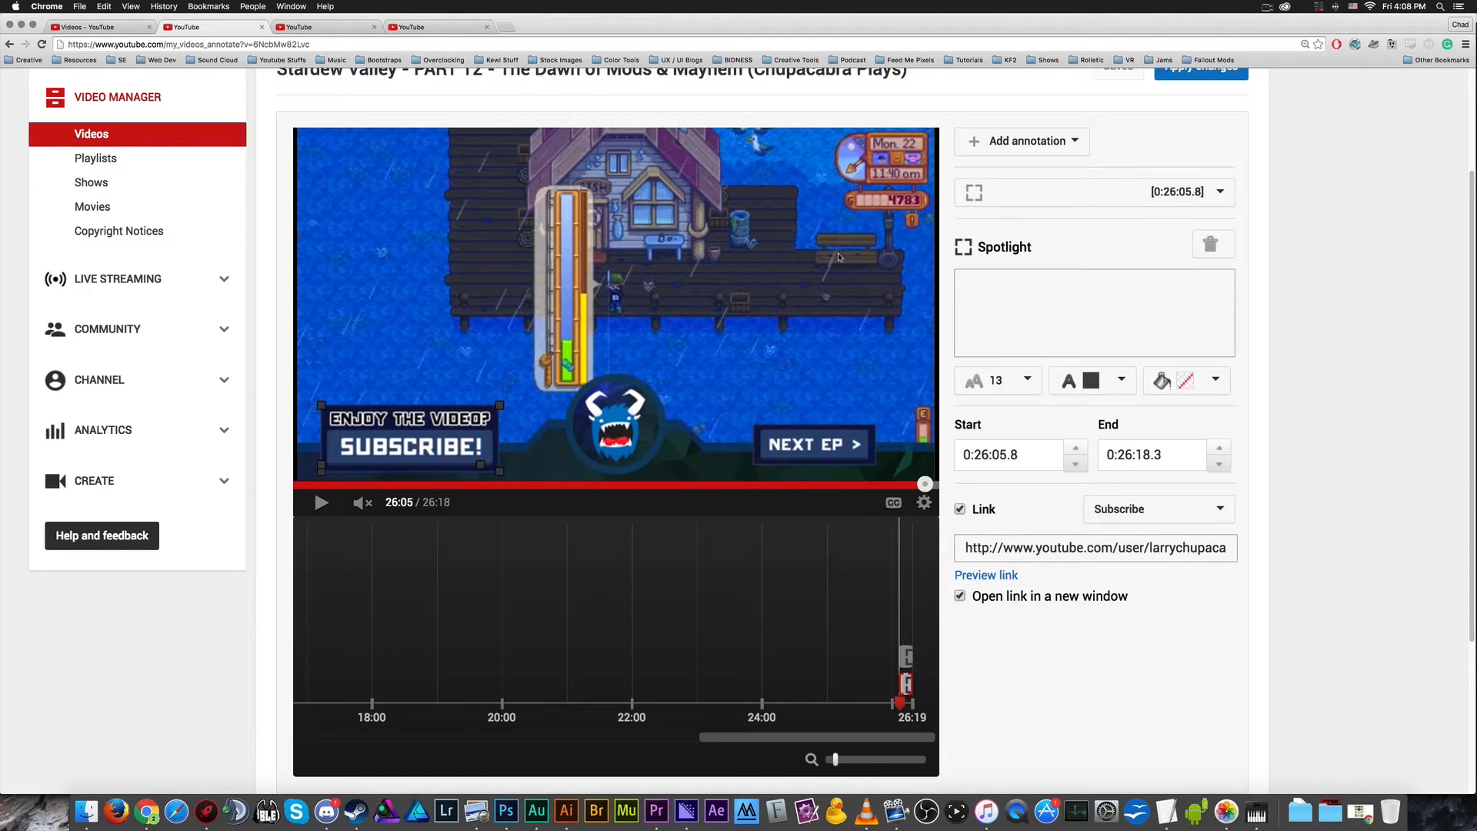
{"action": "left_click", "coordinate": [1023, 191]}
{"action": "left_click", "coordinate": [1143, 153]}
{"action": "left_click", "coordinate": [1022, 146]}
{"action": "left_click", "coordinate": [1158, 145]}
{"action": "scroll", "coordinate": [1319, 254], "scroll_direction": "up", "scroll_amount": 2}
{"action": "scroll", "coordinate": [1325, 270], "scroll_direction": "up", "scroll_amount": 3}
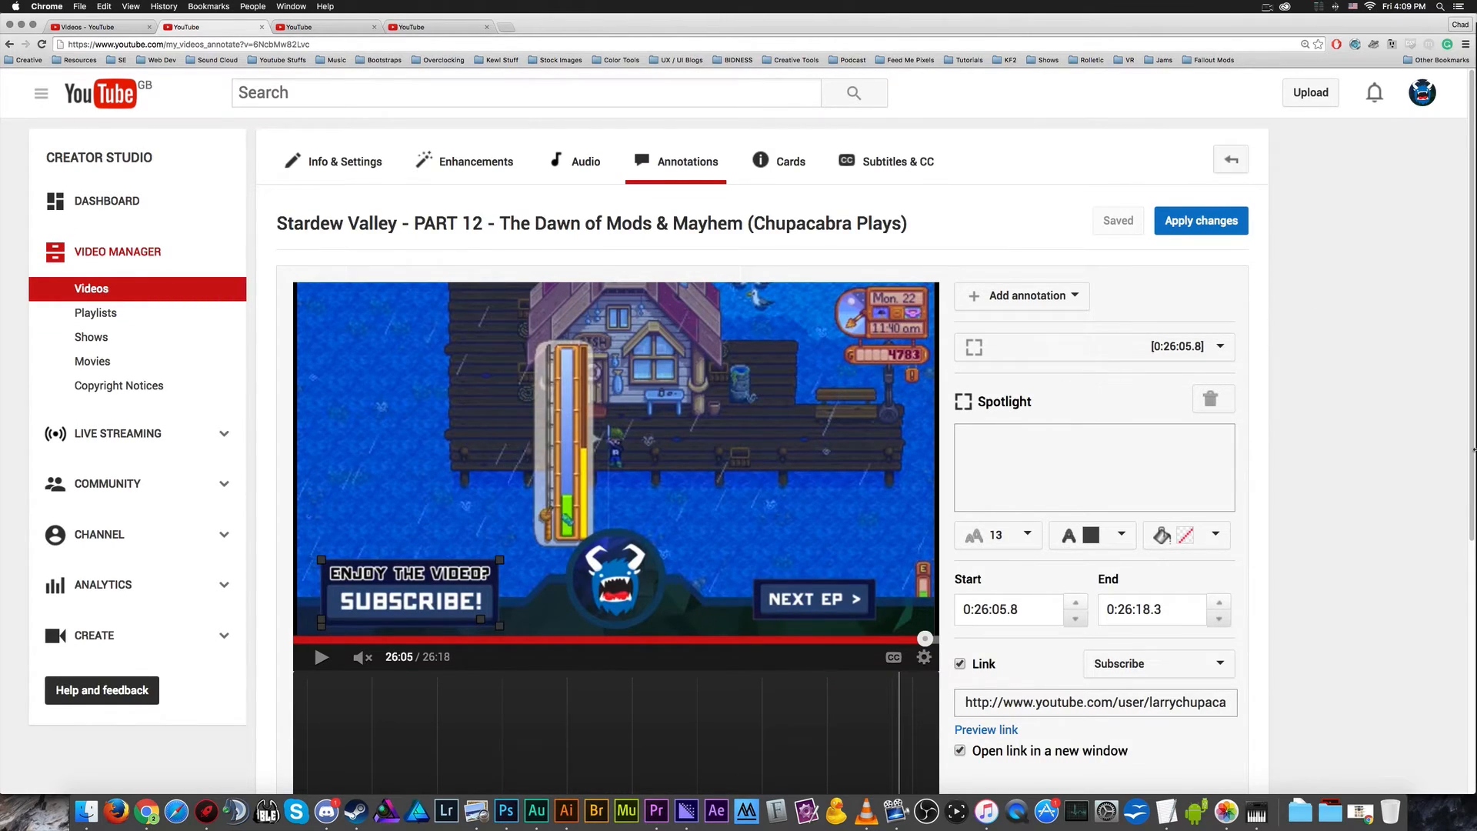
- Add a note annotation at 16:45 of the video and place it in the upper-left corner of the picture
{"action": "scroll", "coordinate": [925, 647], "scroll_direction": "down", "scroll_amount": 5}
{"action": "mouse_move", "coordinate": [900, 657]}
{"action": "left_mouse_down"}
{"action": "mouse_move", "coordinate": [265, 652]}
{"action": "mouse_move", "coordinate": [290, 631]}
{"action": "left_mouse_up"}
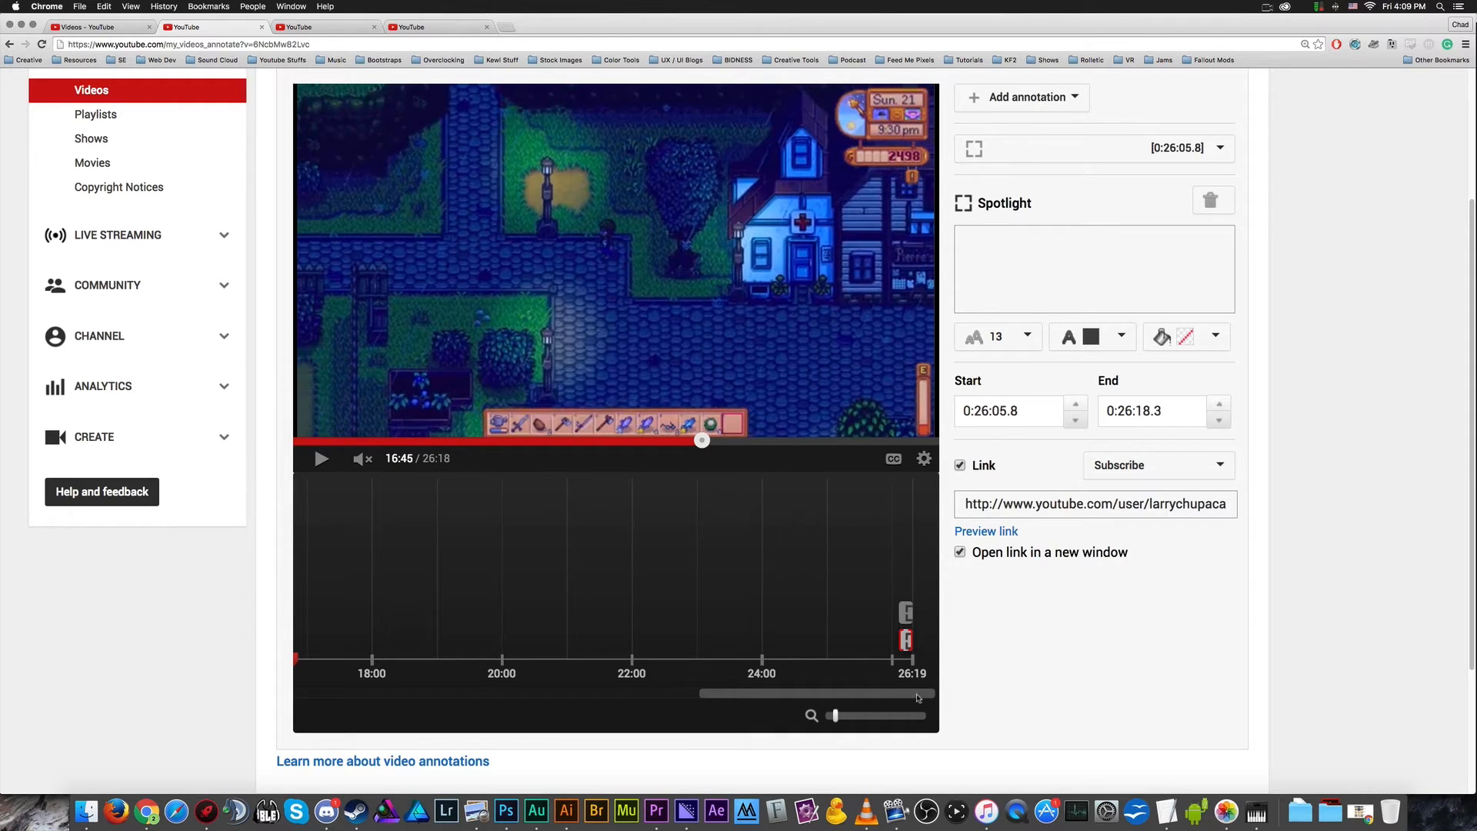
{"action": "scroll", "coordinate": [917, 698], "scroll_direction": "up", "scroll_amount": 3}
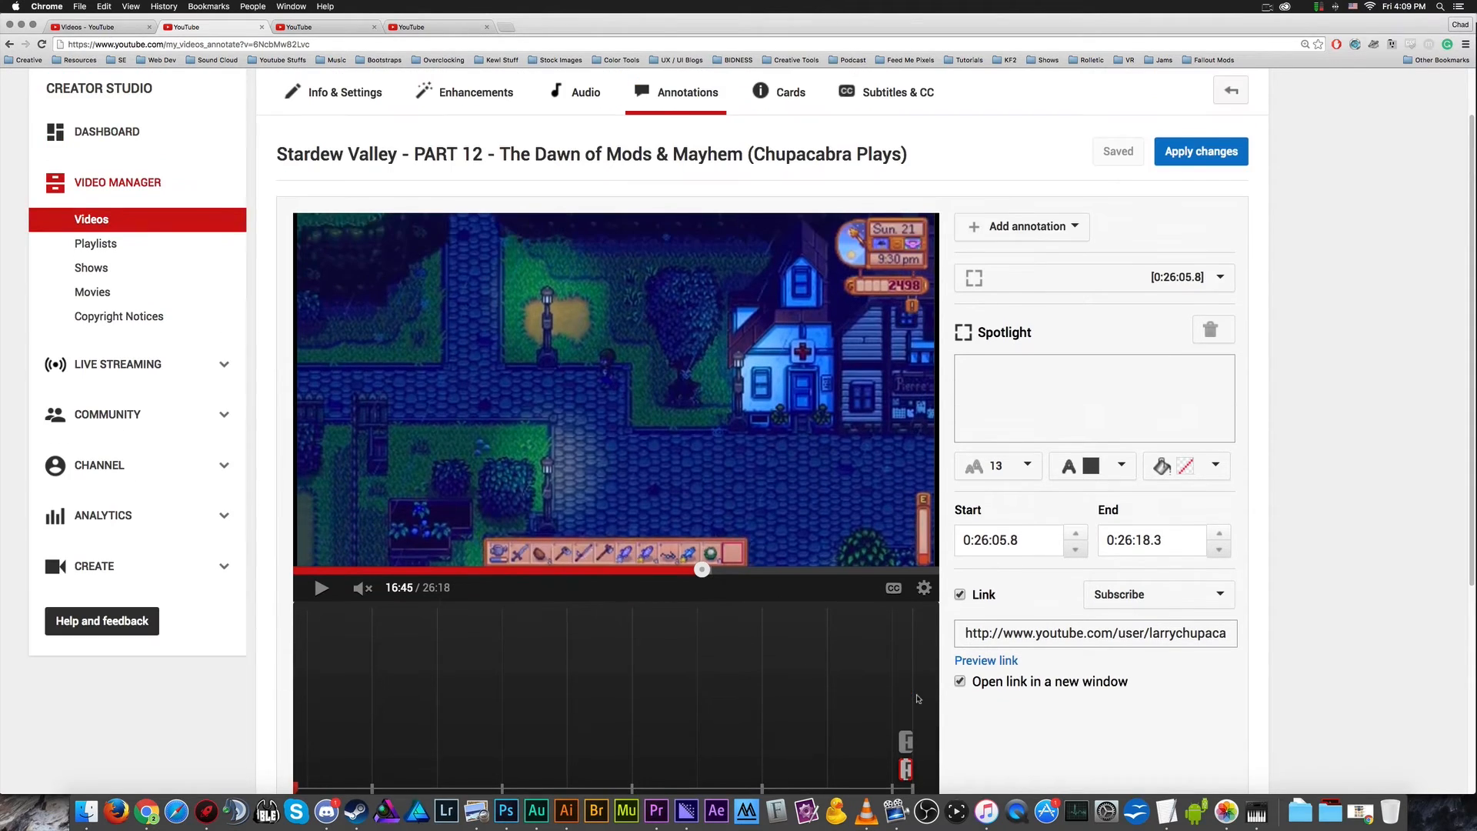
{"action": "left_click", "coordinate": [1046, 235]}
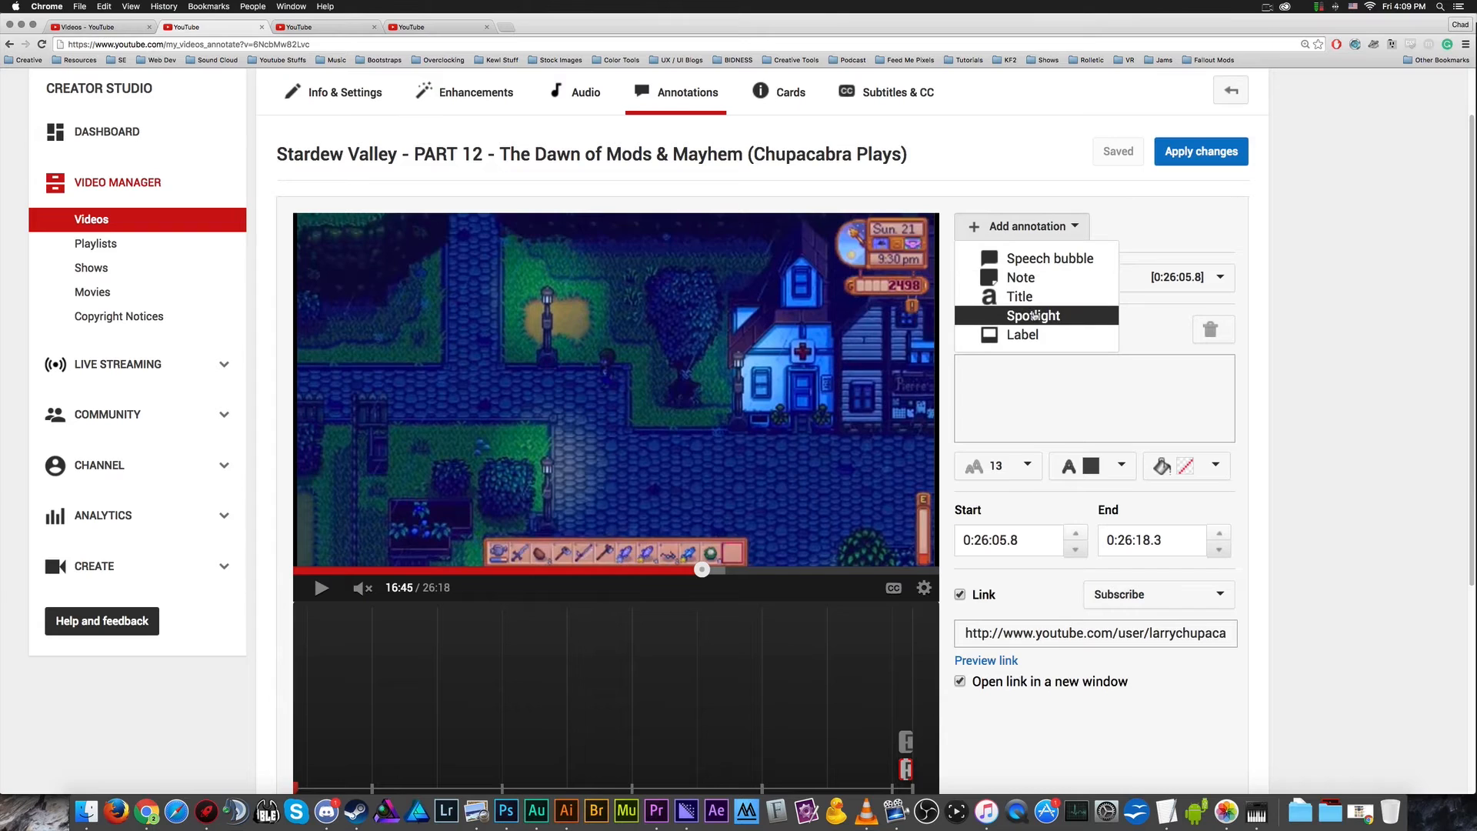
{"action": "left_click", "coordinate": [1000, 277]}
{"action": "left_click_drag", "start_coordinate": [431, 255], "coordinate": [395, 235]}
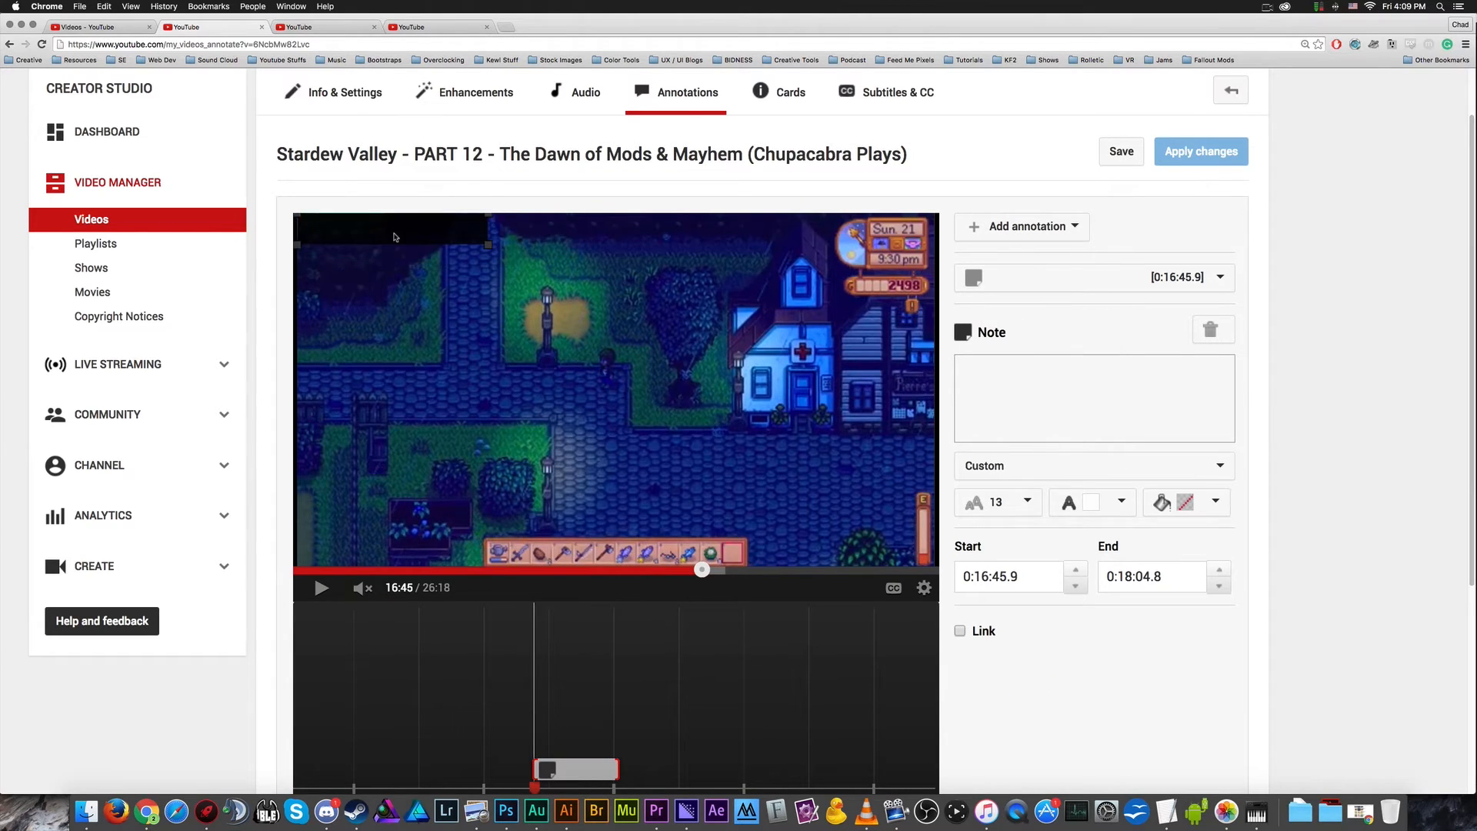
- Move the playhead and the note to the very start of the video so the note begins at 0:00:00.0
{"action": "scroll", "coordinate": [548, 685], "scroll_direction": "down", "scroll_amount": 3}
{"action": "left_click_drag", "start_coordinate": [675, 686], "coordinate": [257, 667]}
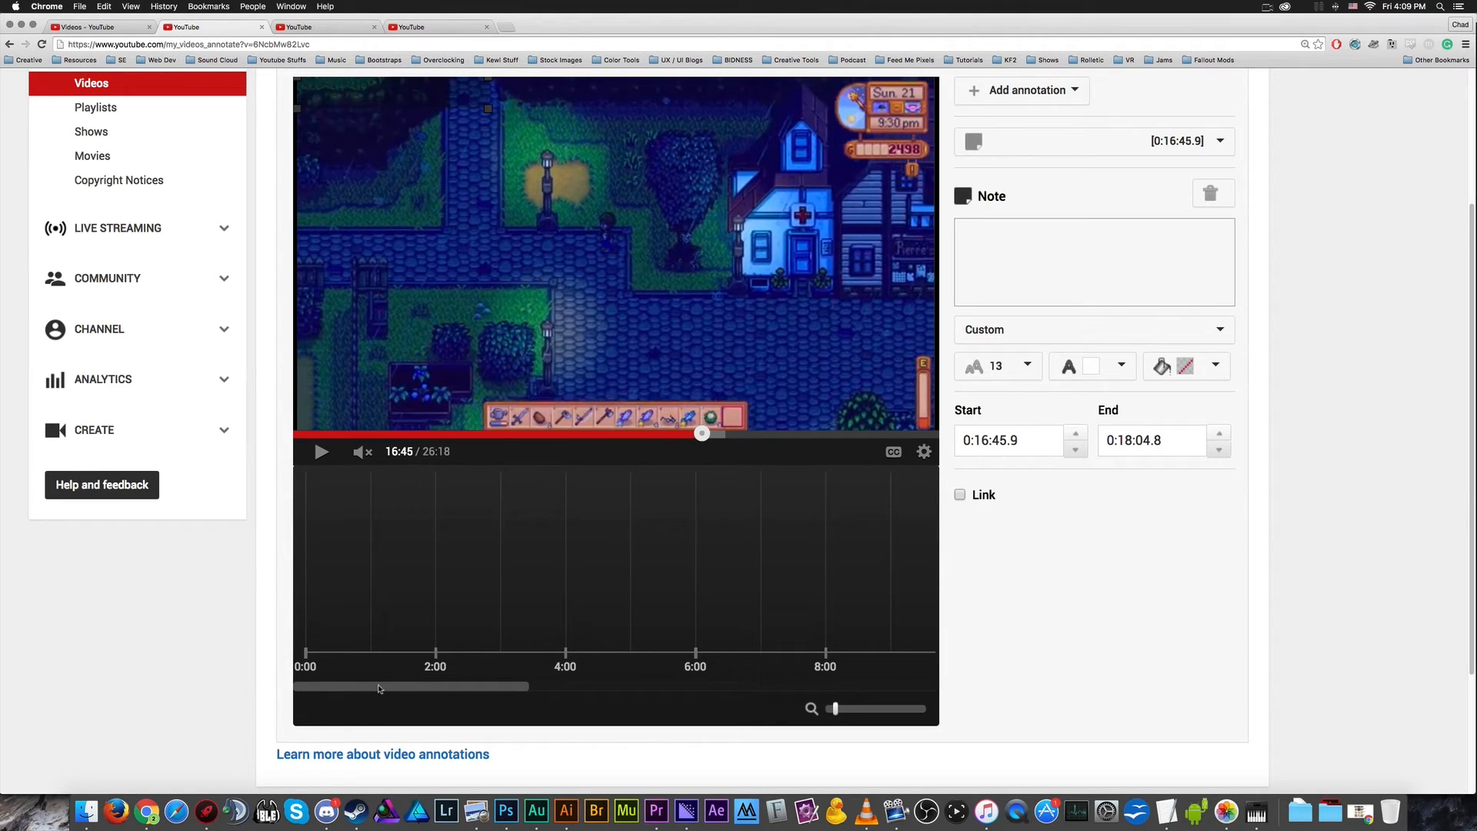
{"action": "left_click_drag", "start_coordinate": [837, 711], "coordinate": [828, 710]}
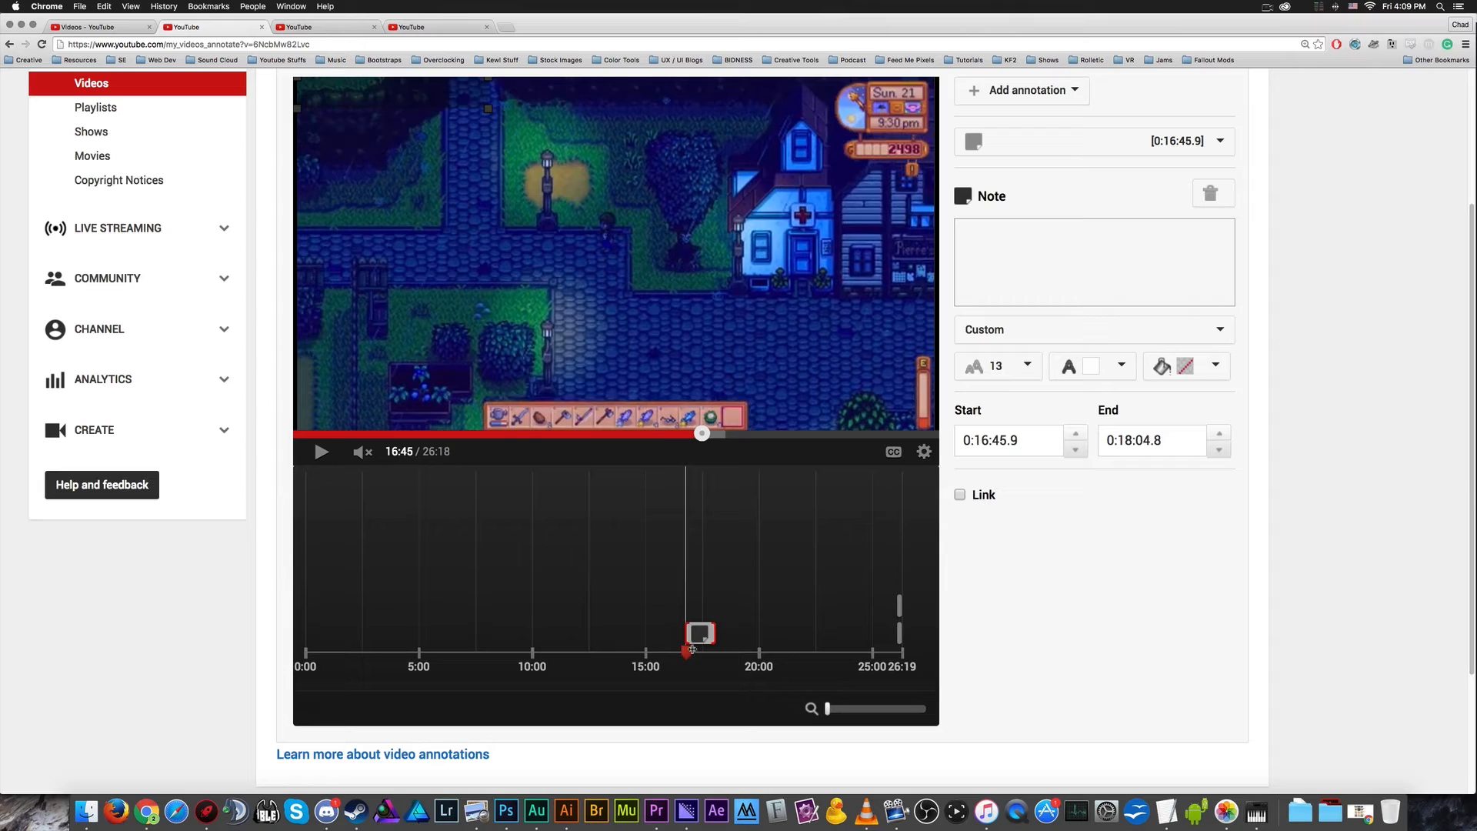
{"action": "left_click_drag", "start_coordinate": [690, 650], "coordinate": [305, 652]}
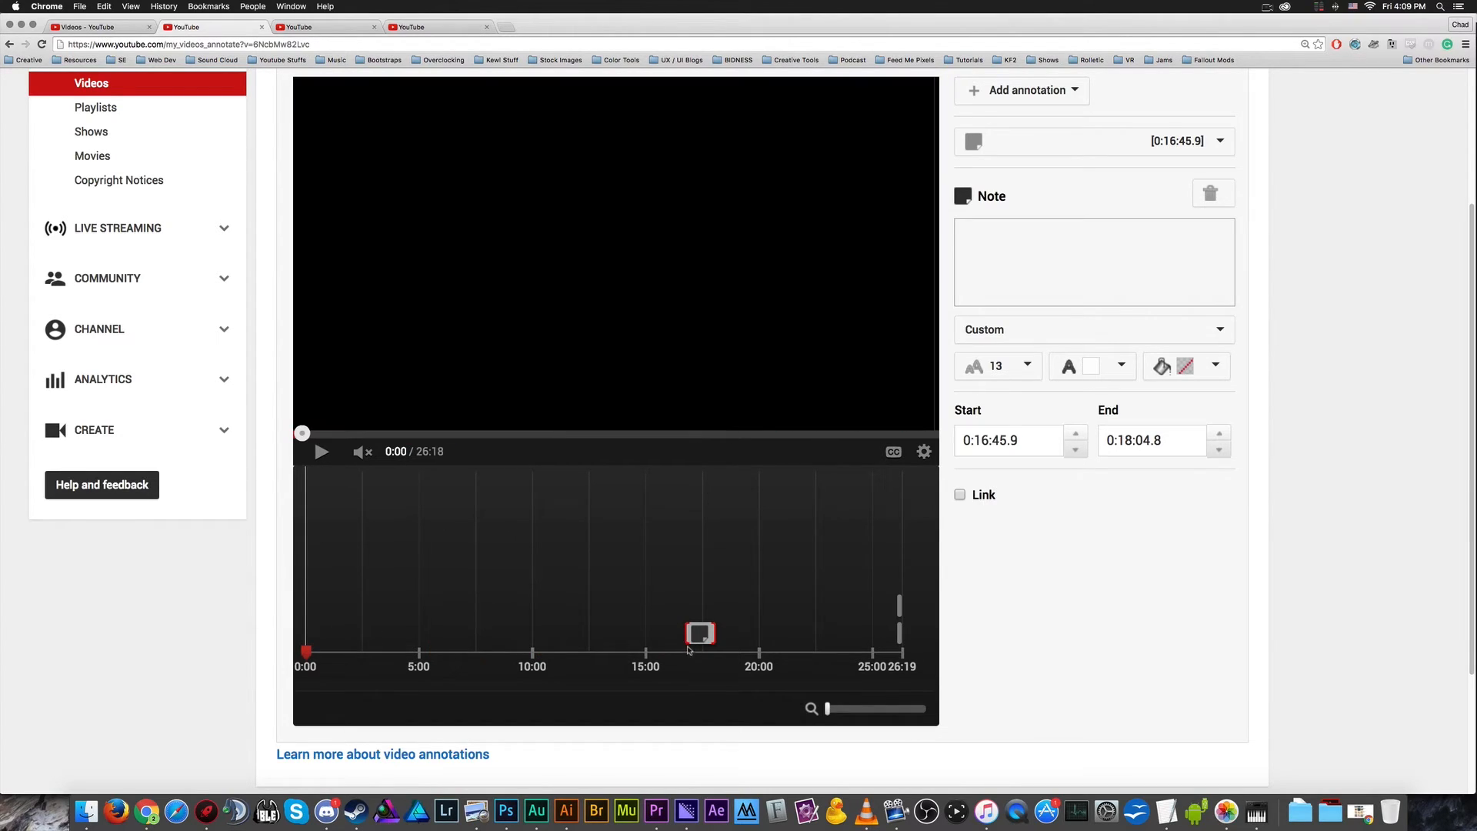
{"action": "left_click_drag", "start_coordinate": [586, 642], "coordinate": [335, 646]}
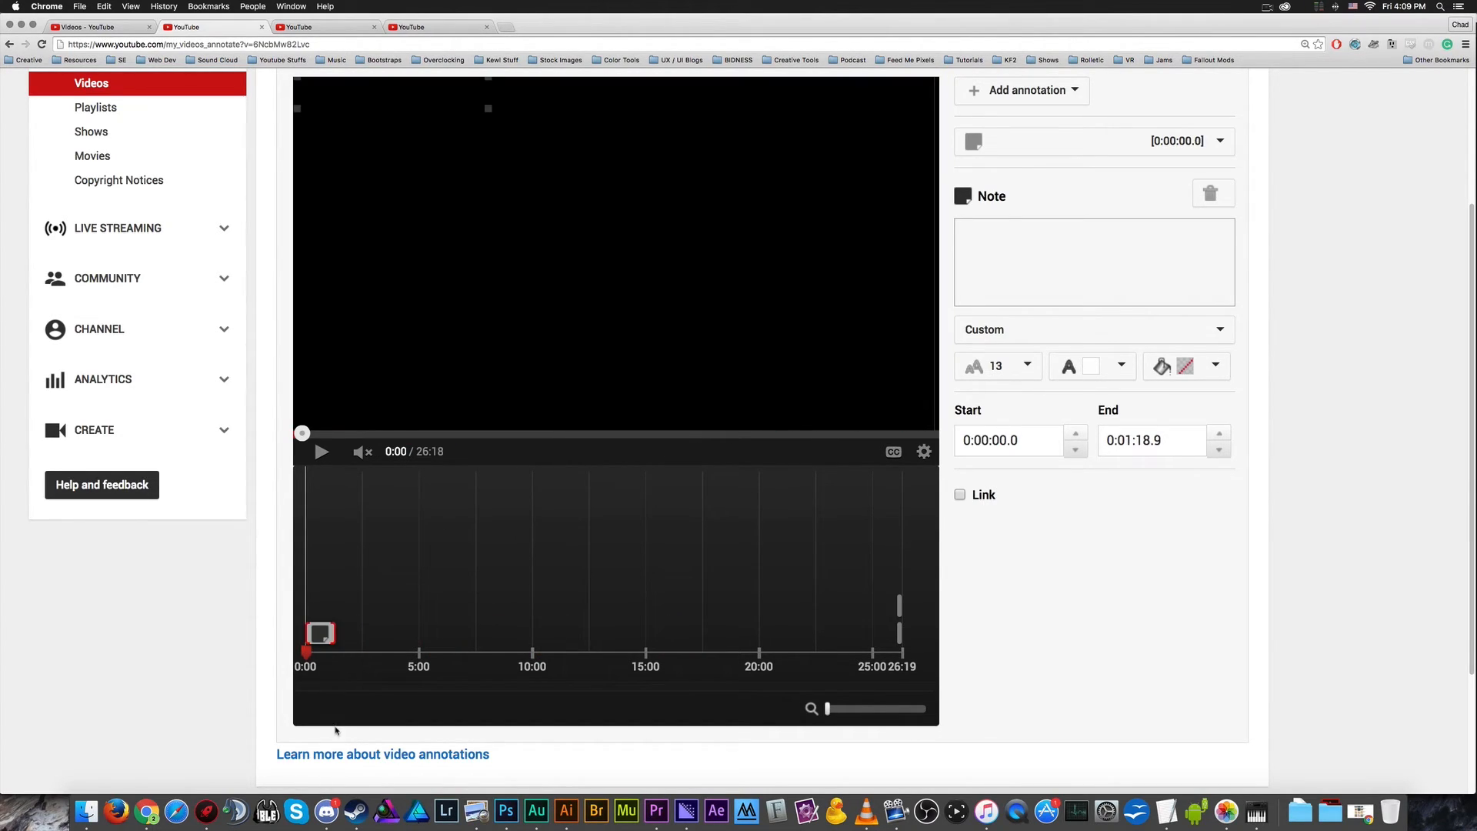
- Set the note's background colour to light blue
{"action": "scroll", "coordinate": [323, 646], "scroll_direction": "up", "scroll_amount": 1}
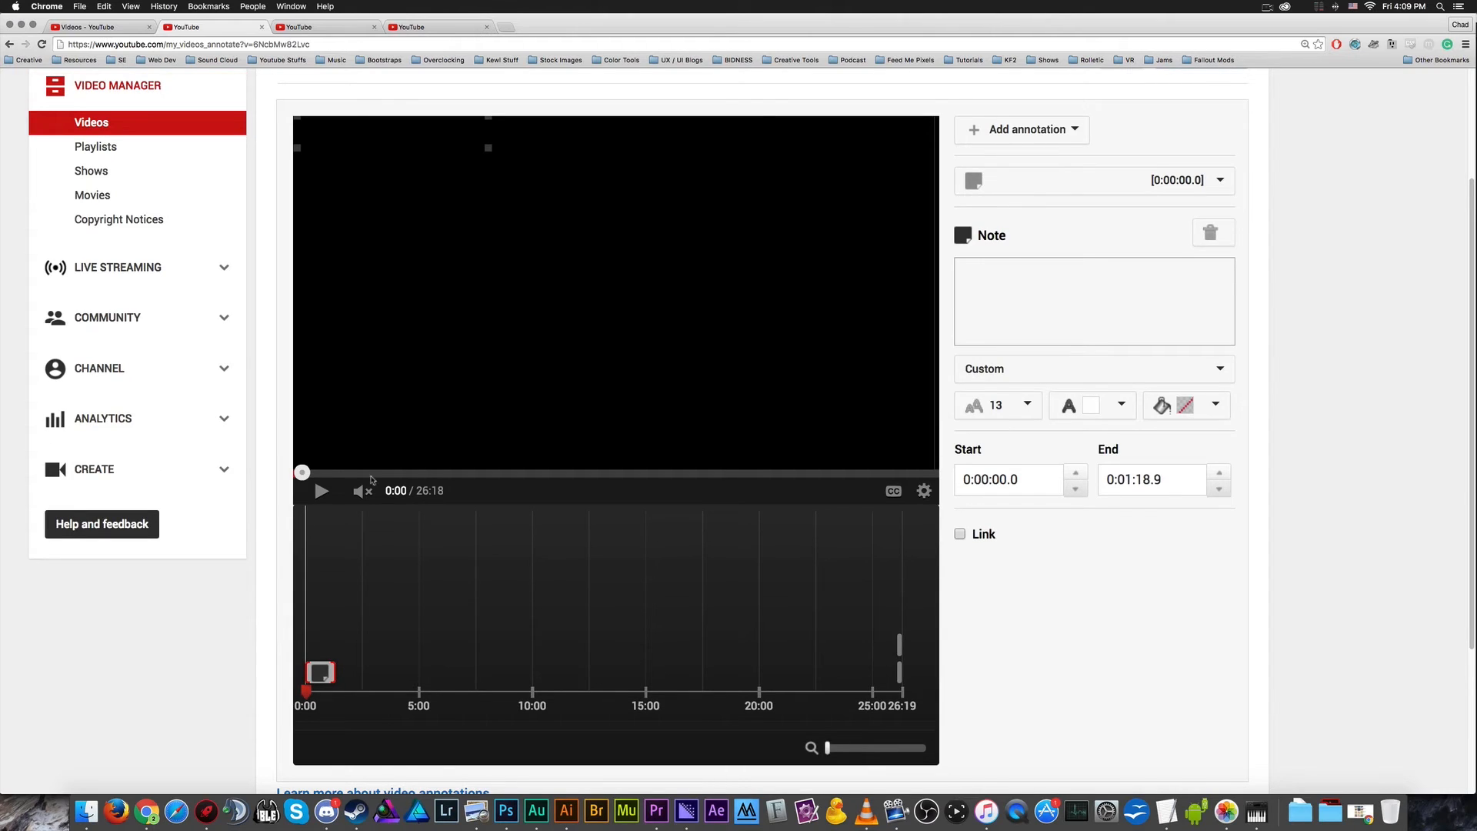
{"action": "scroll", "coordinate": [243, 543], "scroll_direction": "down", "scroll_amount": 1}
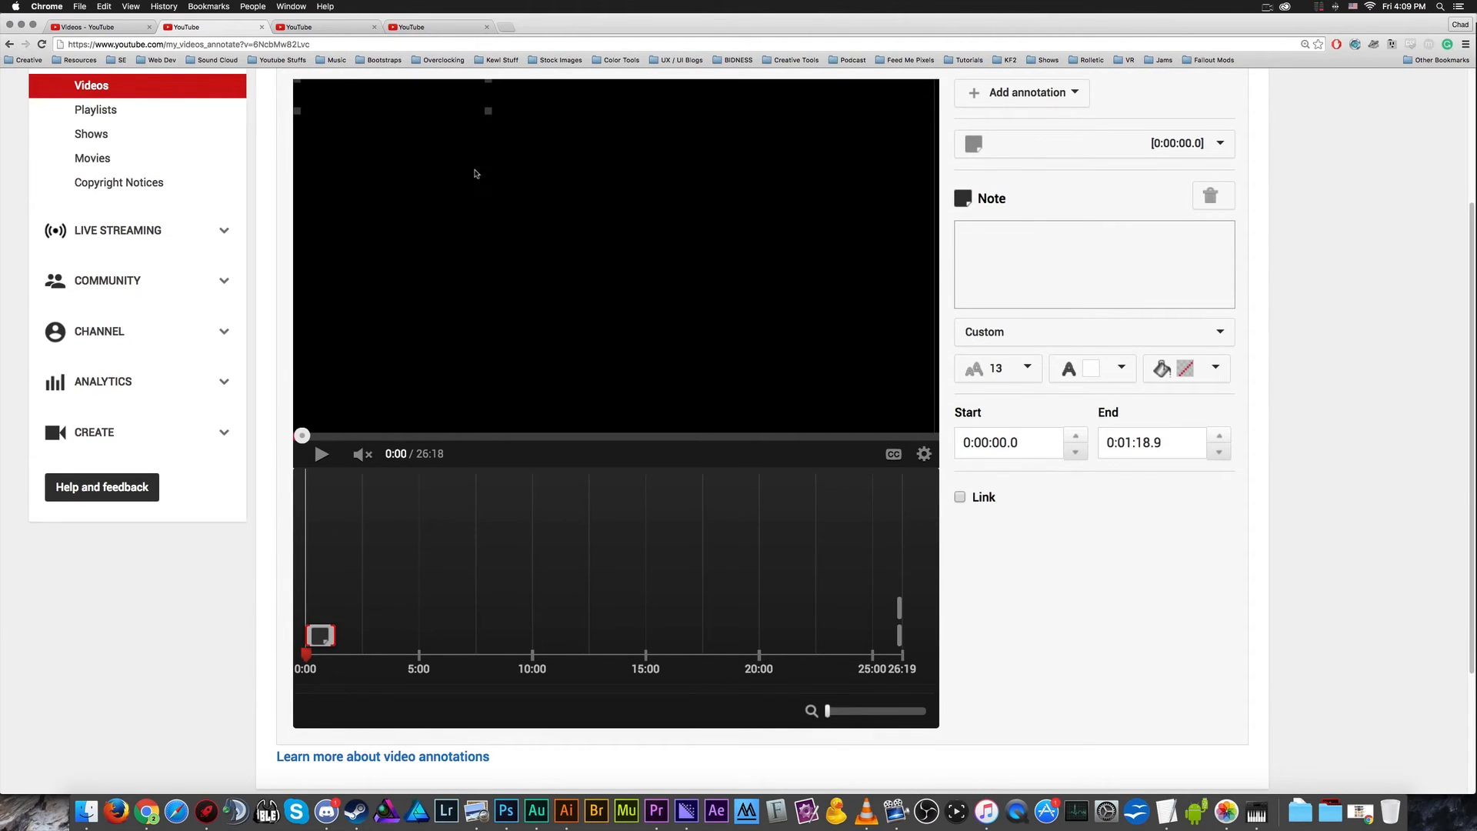
{"action": "left_click", "coordinate": [1184, 368]}
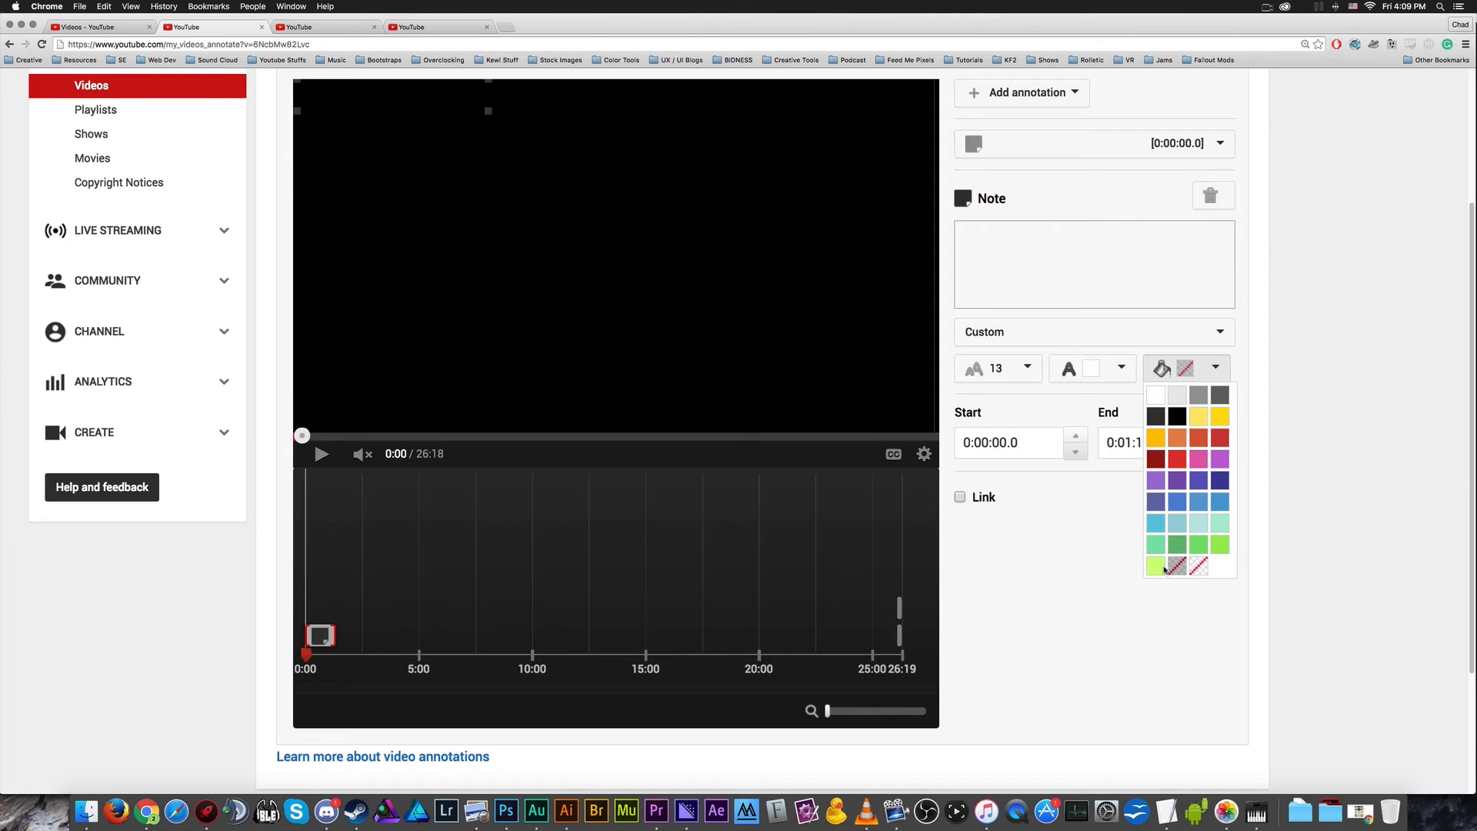
{"action": "left_click", "coordinate": [1194, 503]}
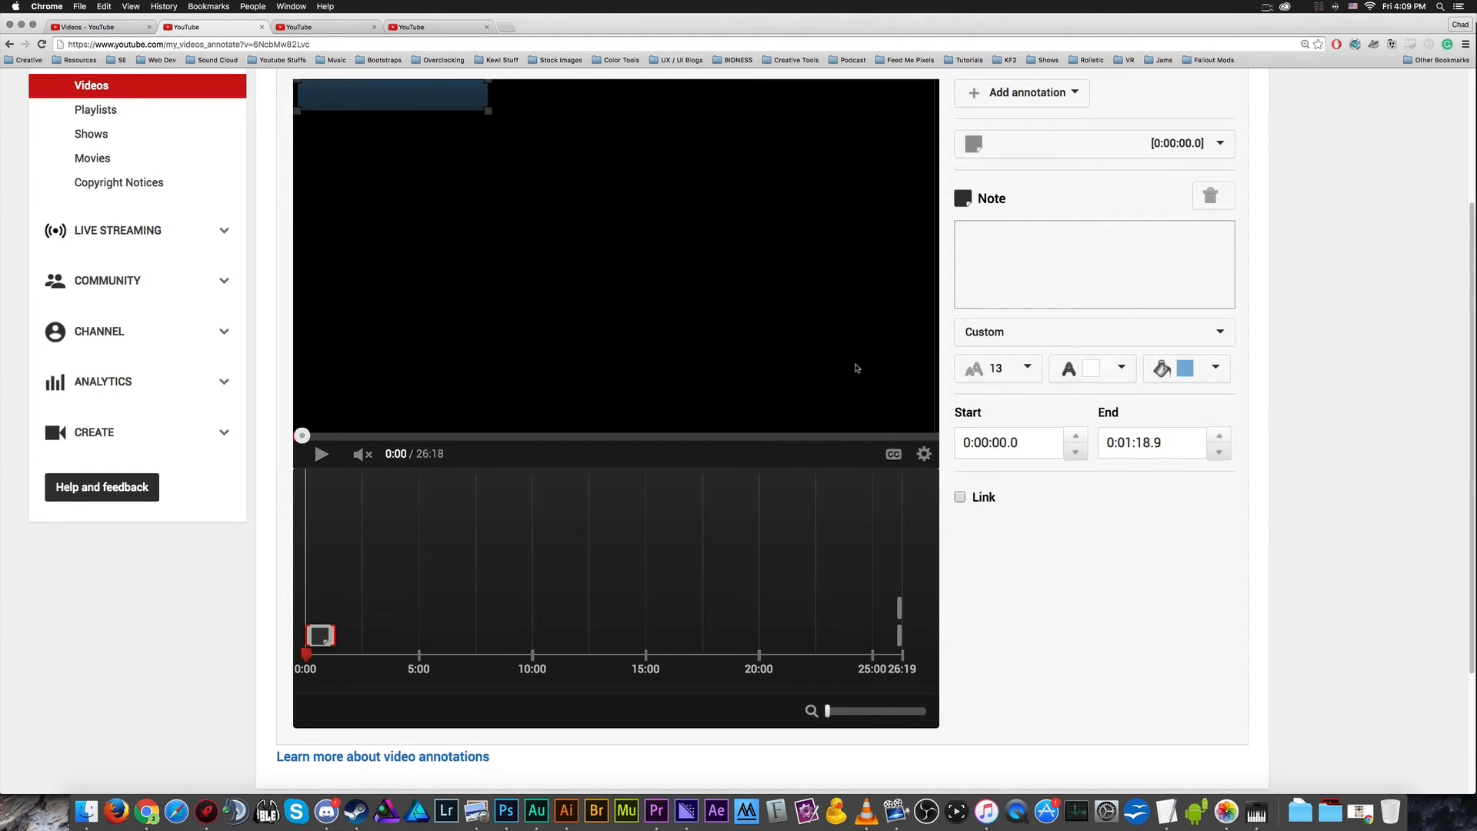
{"action": "scroll", "coordinate": [1107, 638], "scroll_direction": "up", "scroll_amount": 1}
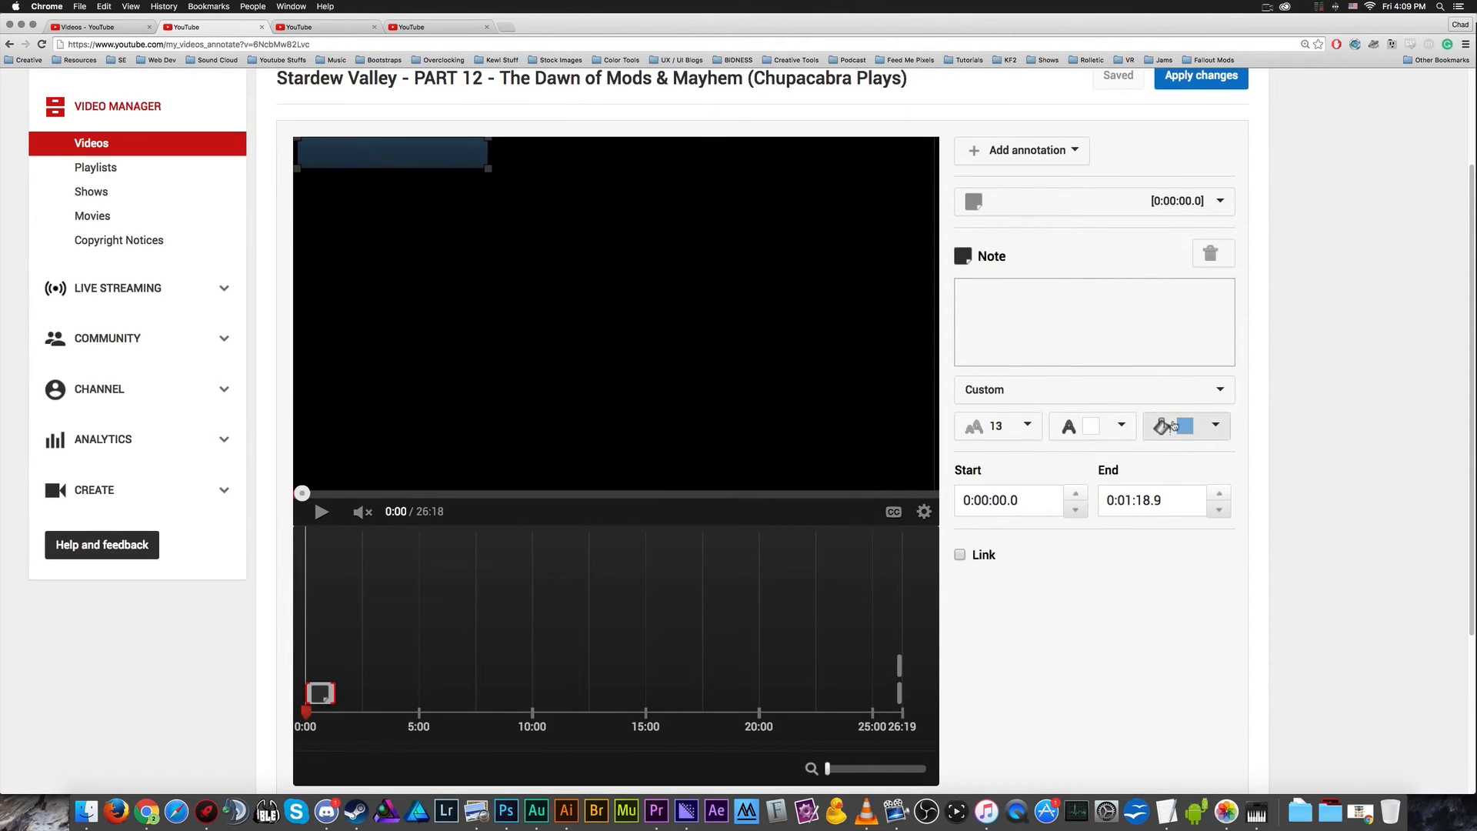
{"action": "left_click", "coordinate": [1177, 427]}
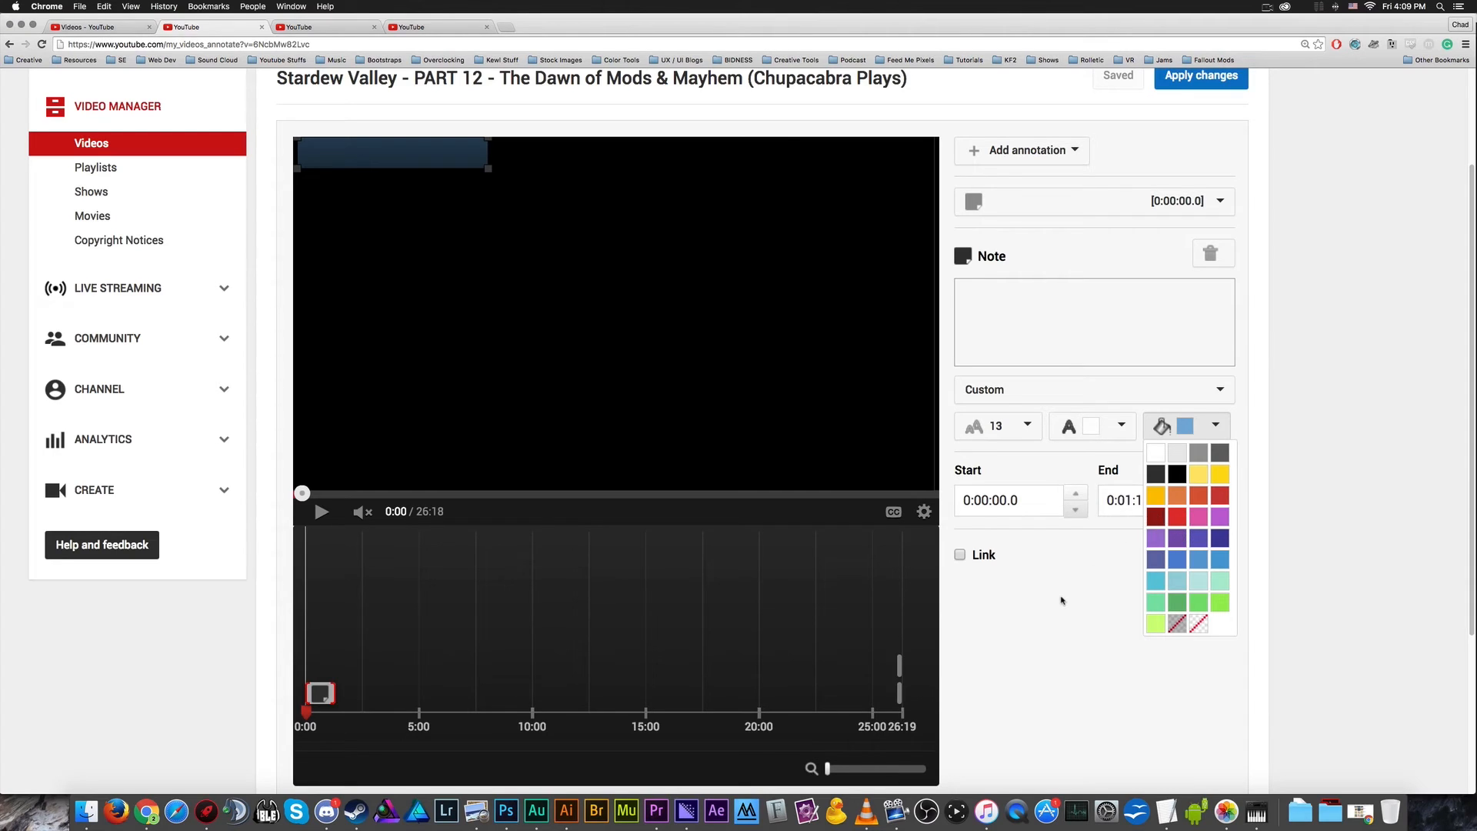
{"action": "left_click", "coordinate": [1061, 600]}
- Enter "There's this sweet new thing you should really watch first. This tutorial is old" as the note's text and enlarge the note to fit it
{"action": "left_click", "coordinate": [1061, 360]}
{"action": "type", "text": "Types"}
{"action": "key", "text": "super+a"}
{"action": "type", "text": "There's this "}
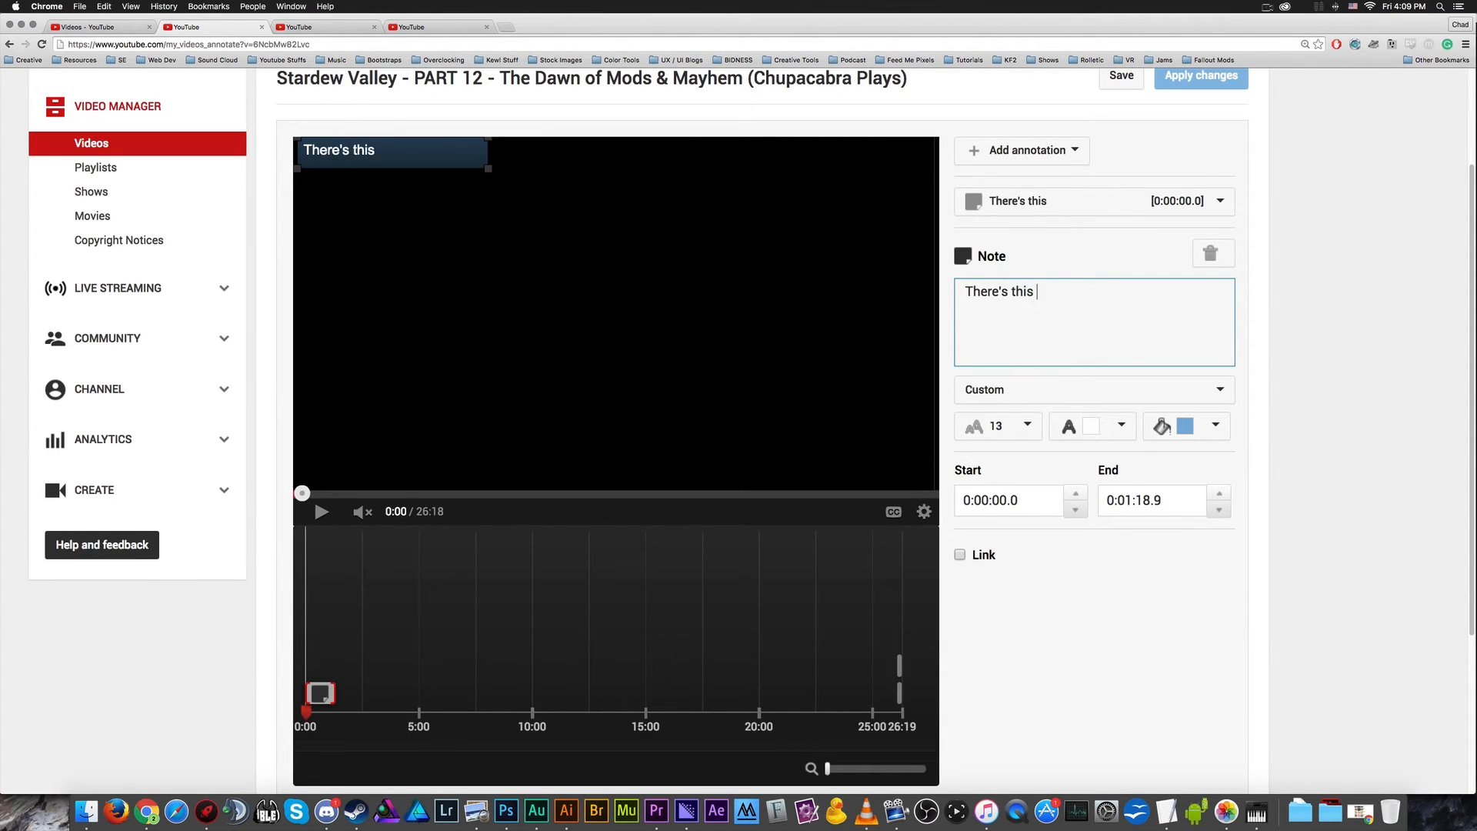
{"action": "type", "text": "sweet new thin"}
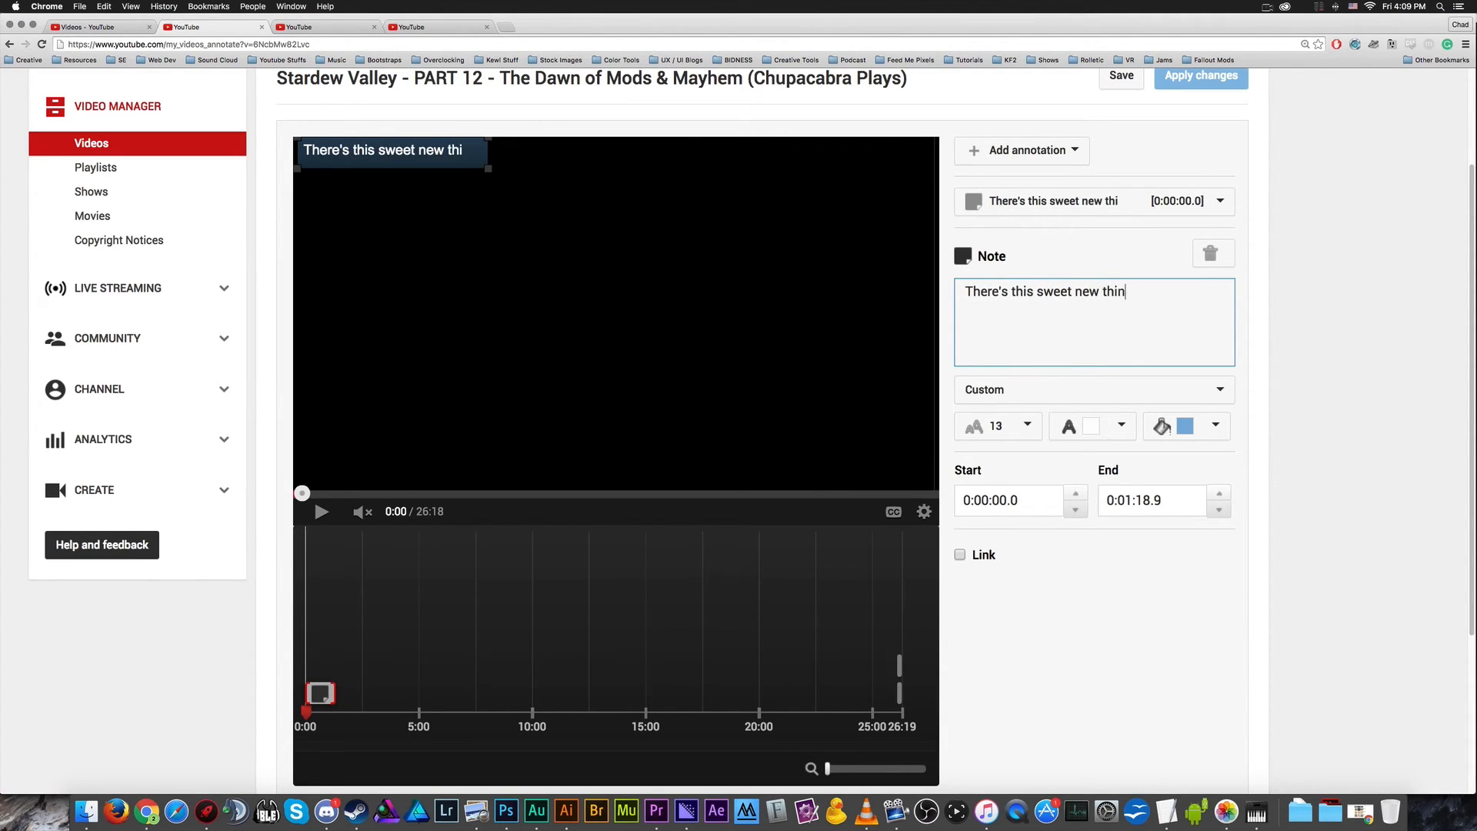
{"action": "type", "text": "g you should reall"}
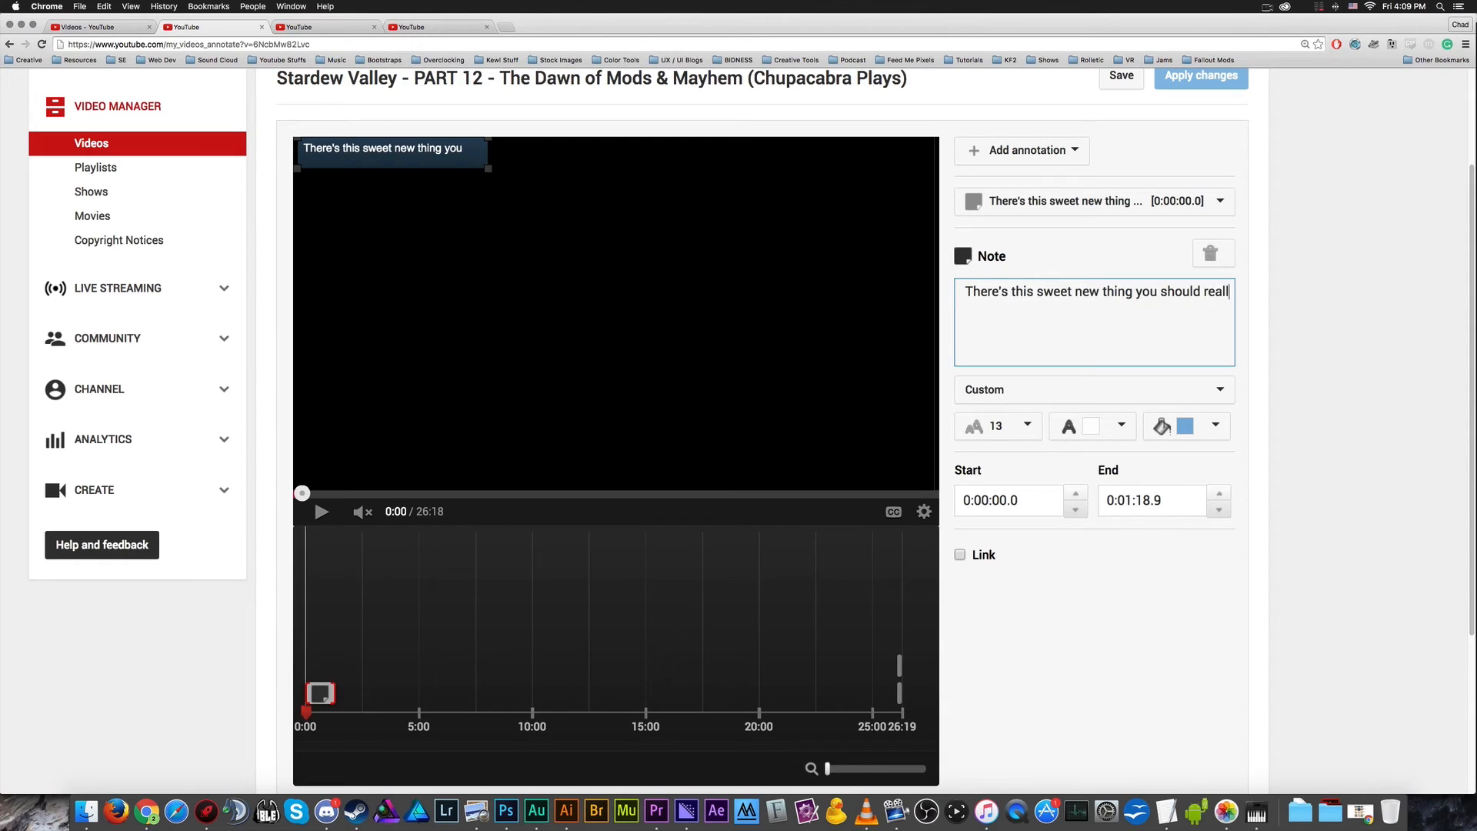
{"action": "type", "text": "y watch first. This "}
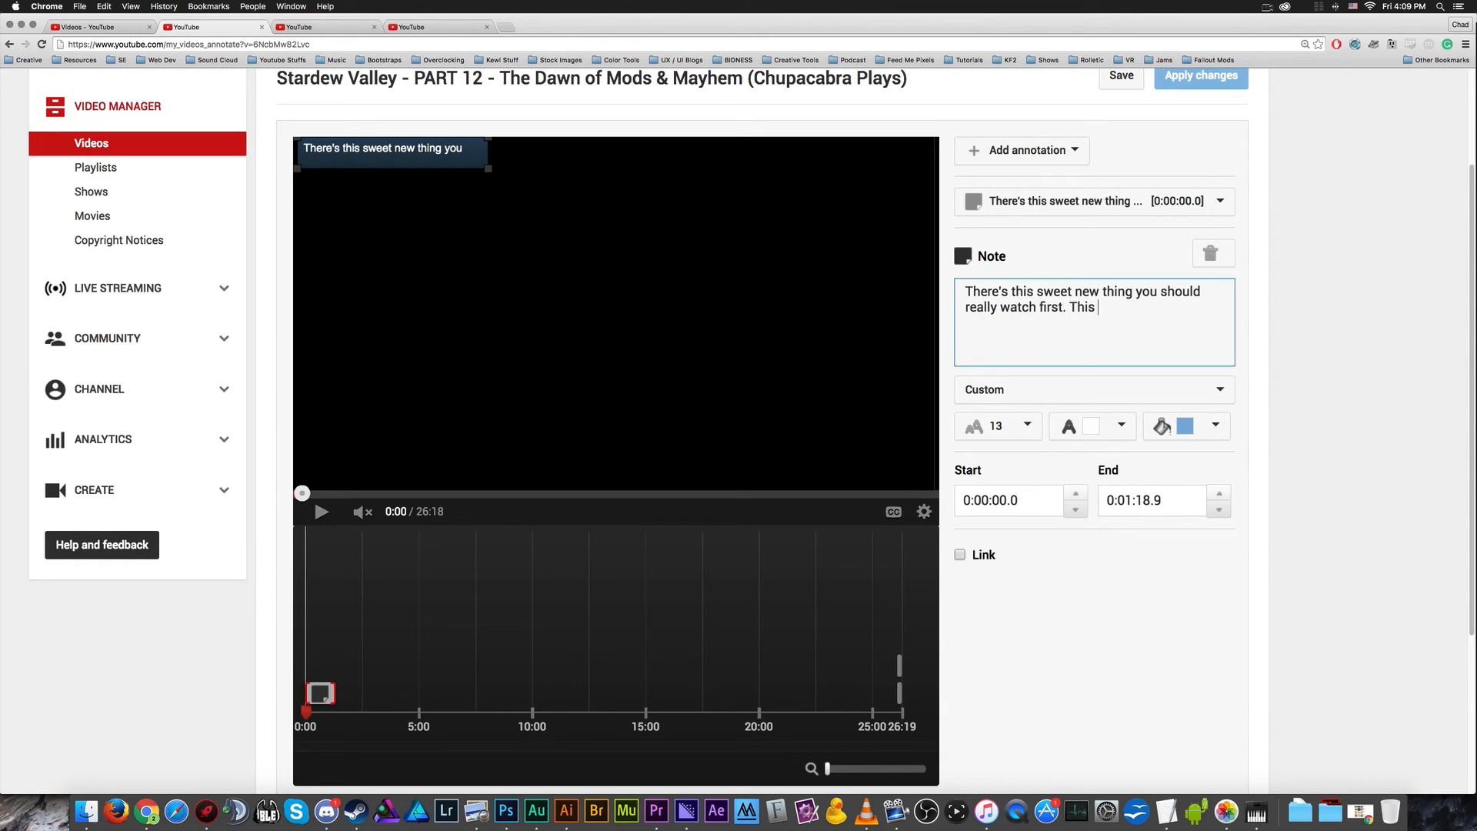
{"action": "type", "text": "tutorial is old"}
{"action": "mouse_move", "coordinate": [489, 169]}
{"action": "left_mouse_down"}
{"action": "mouse_move", "coordinate": [521, 198]}
{"action": "mouse_move", "coordinate": [577, 188]}
{"action": "left_mouse_up"}
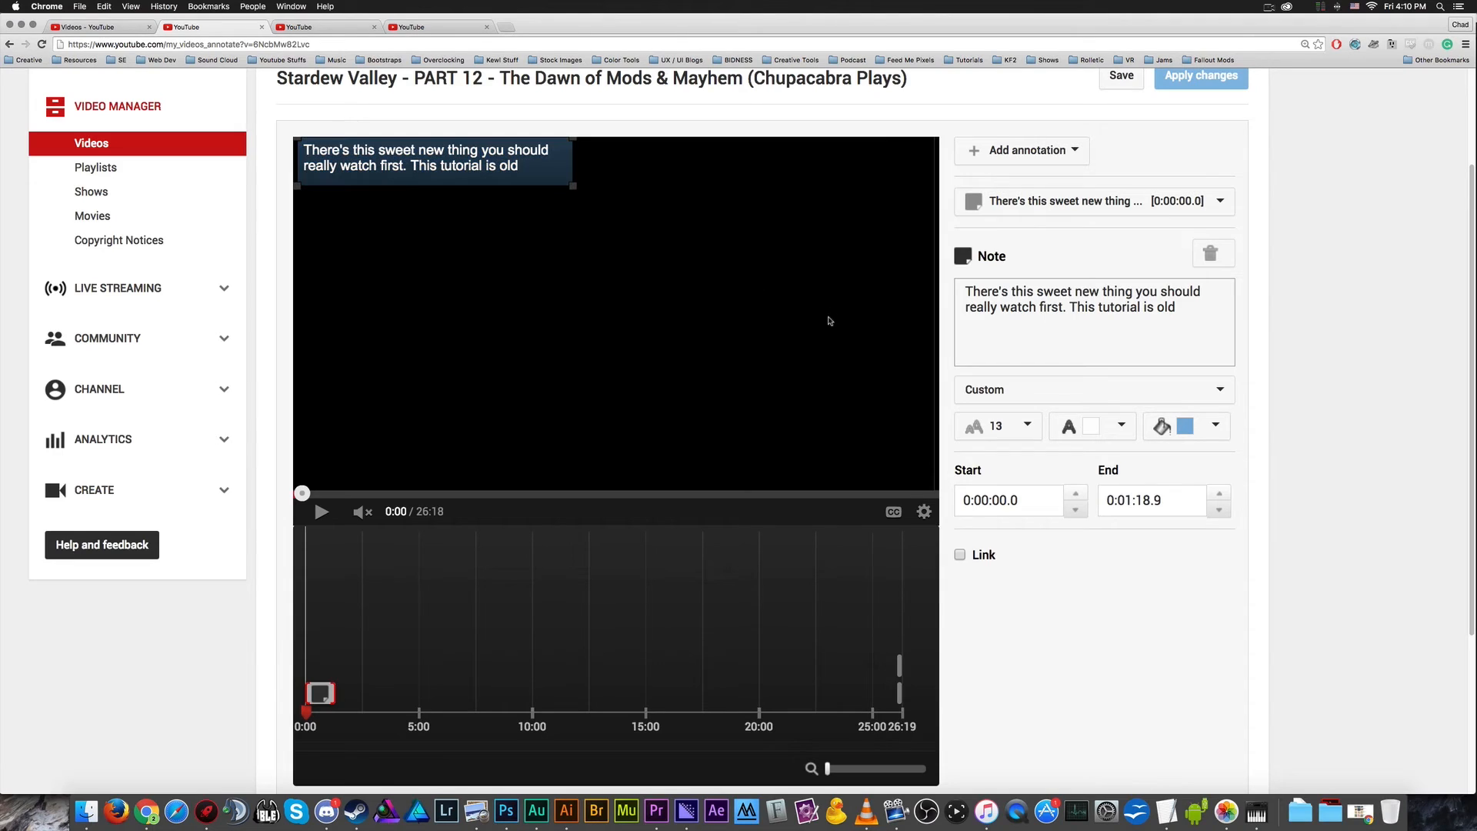
{"action": "left_click", "coordinate": [993, 562]}
{"action": "left_click", "coordinate": [1038, 602]}
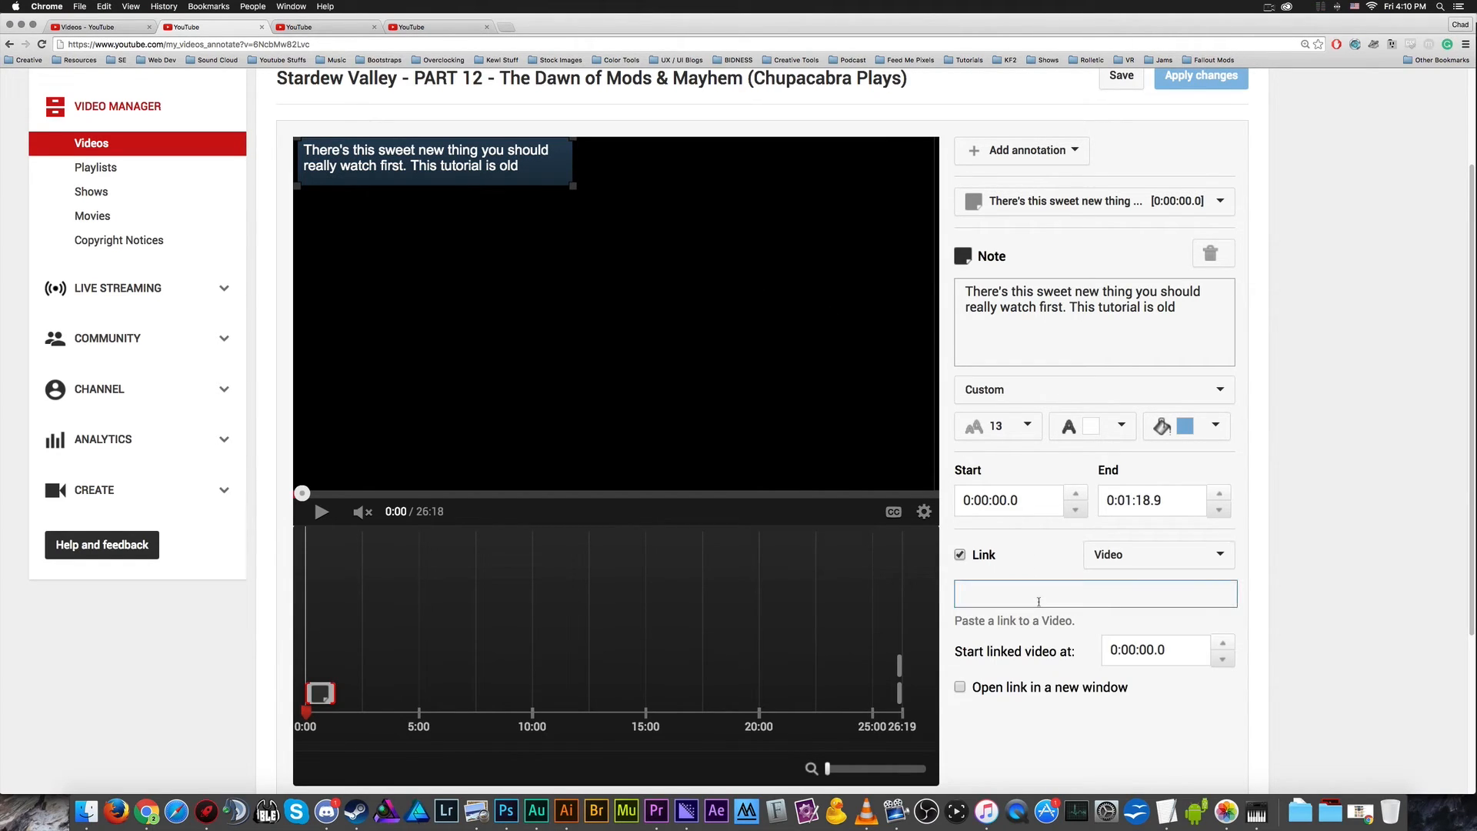
{"action": "type", "text": "yout.ube.com/"}
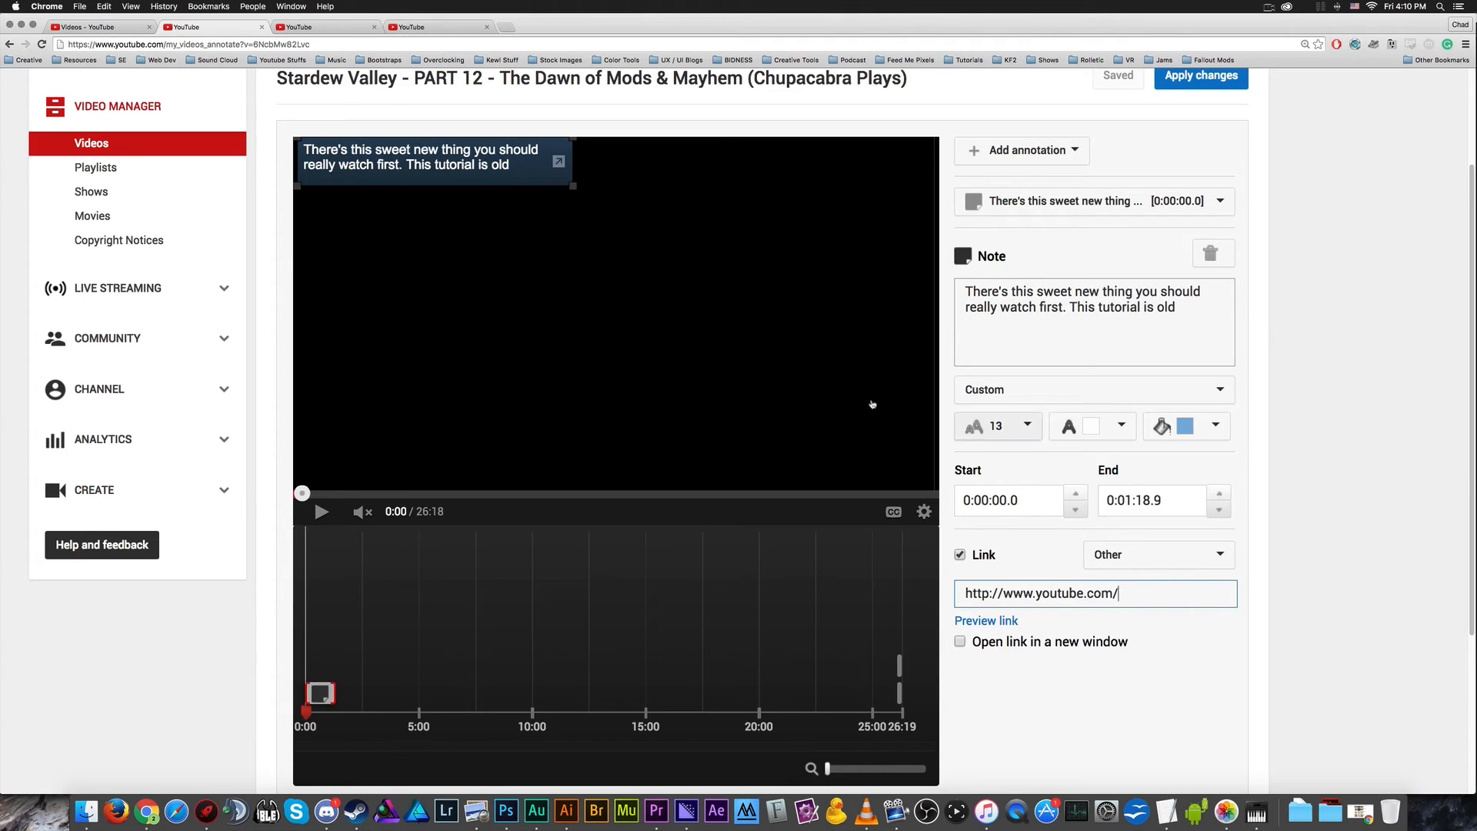
- Delete the demonstration note, save the annotations and apply the changes to the video
{"action": "left_click", "coordinate": [1210, 253]}
{"action": "scroll", "coordinate": [1257, 445], "scroll_direction": "up", "scroll_amount": 3}
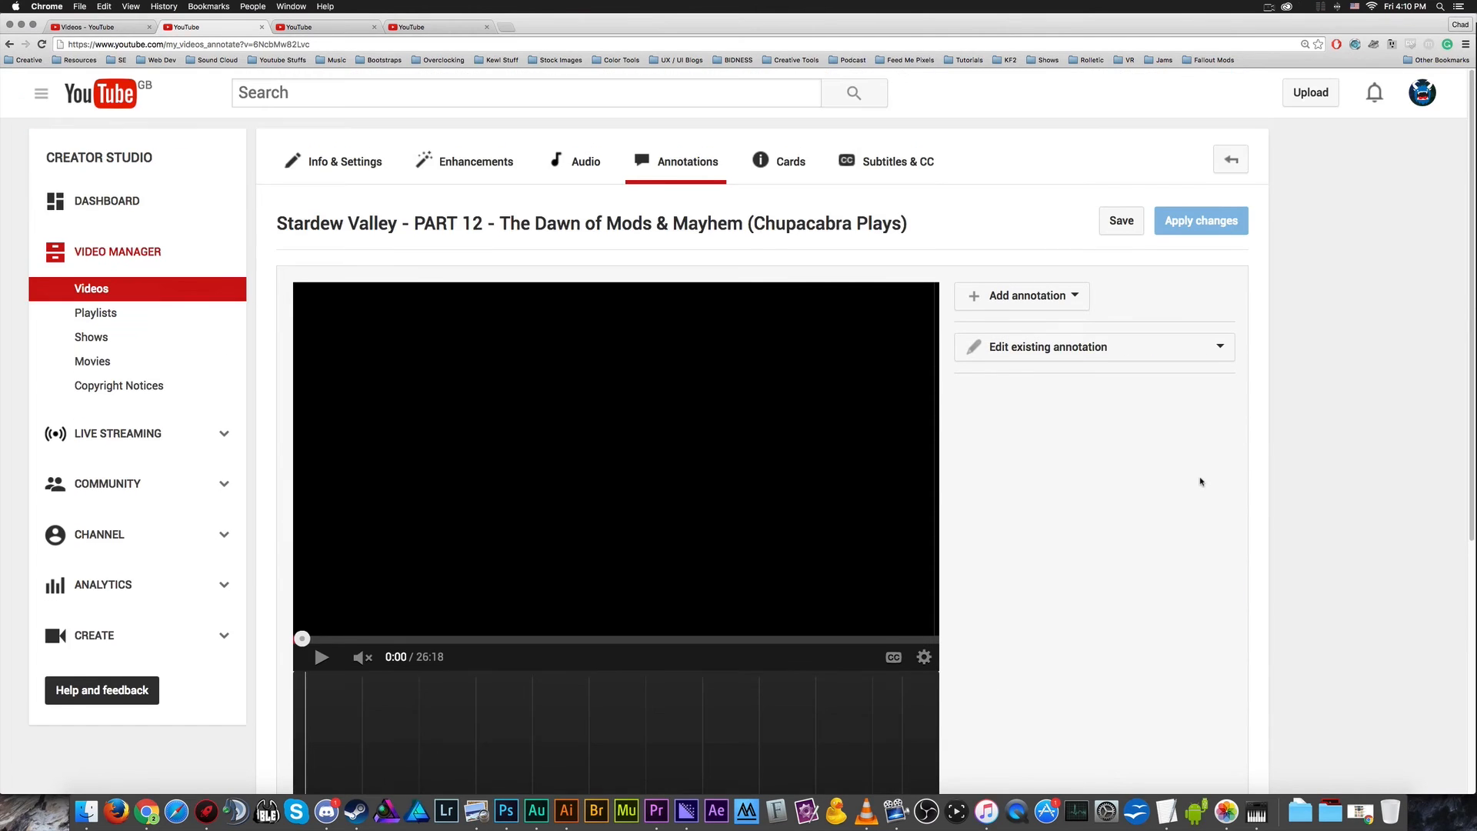
{"action": "left_click", "coordinate": [1121, 221]}
{"action": "left_click", "coordinate": [1200, 221]}
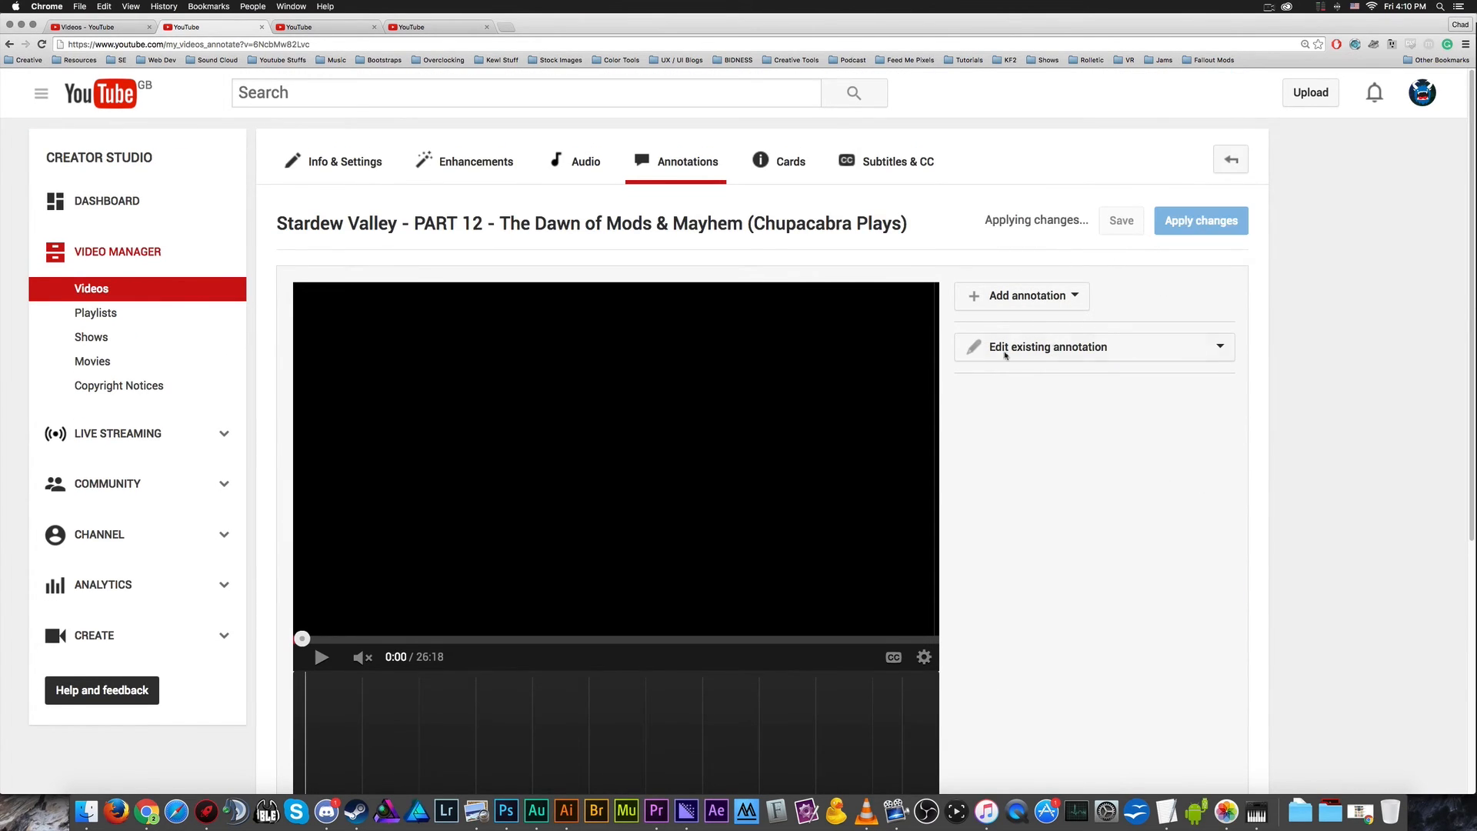
{"action": "scroll", "coordinate": [1125, 484], "scroll_direction": "down", "scroll_amount": 5}
{"action": "scroll", "coordinate": [1124, 485], "scroll_direction": "up", "scroll_amount": 5}
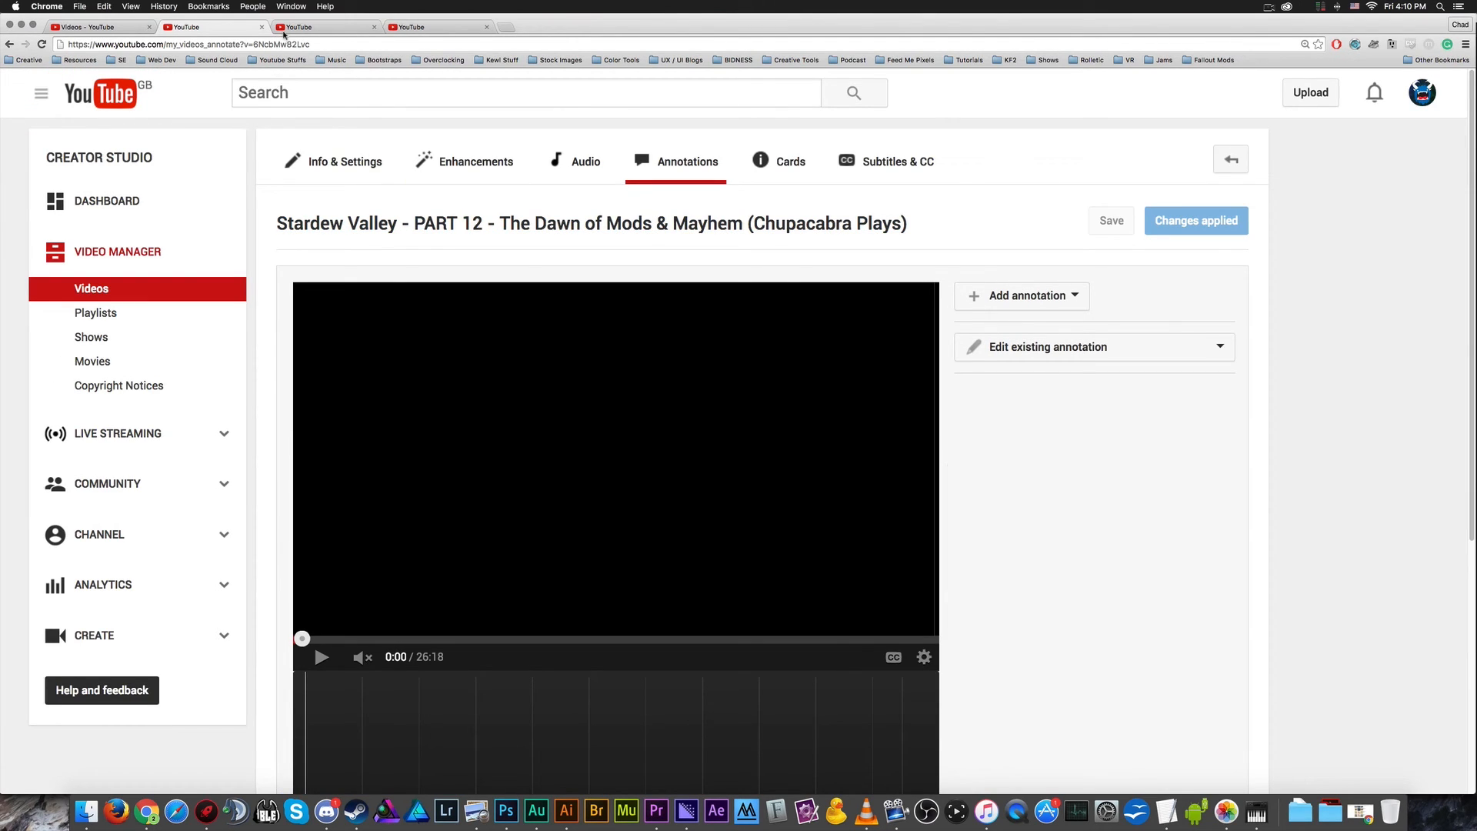
- Close the open Stardew 14 and Stardew 13 video pages and return to the Part 12 annotations
{"action": "left_click", "coordinate": [285, 31]}
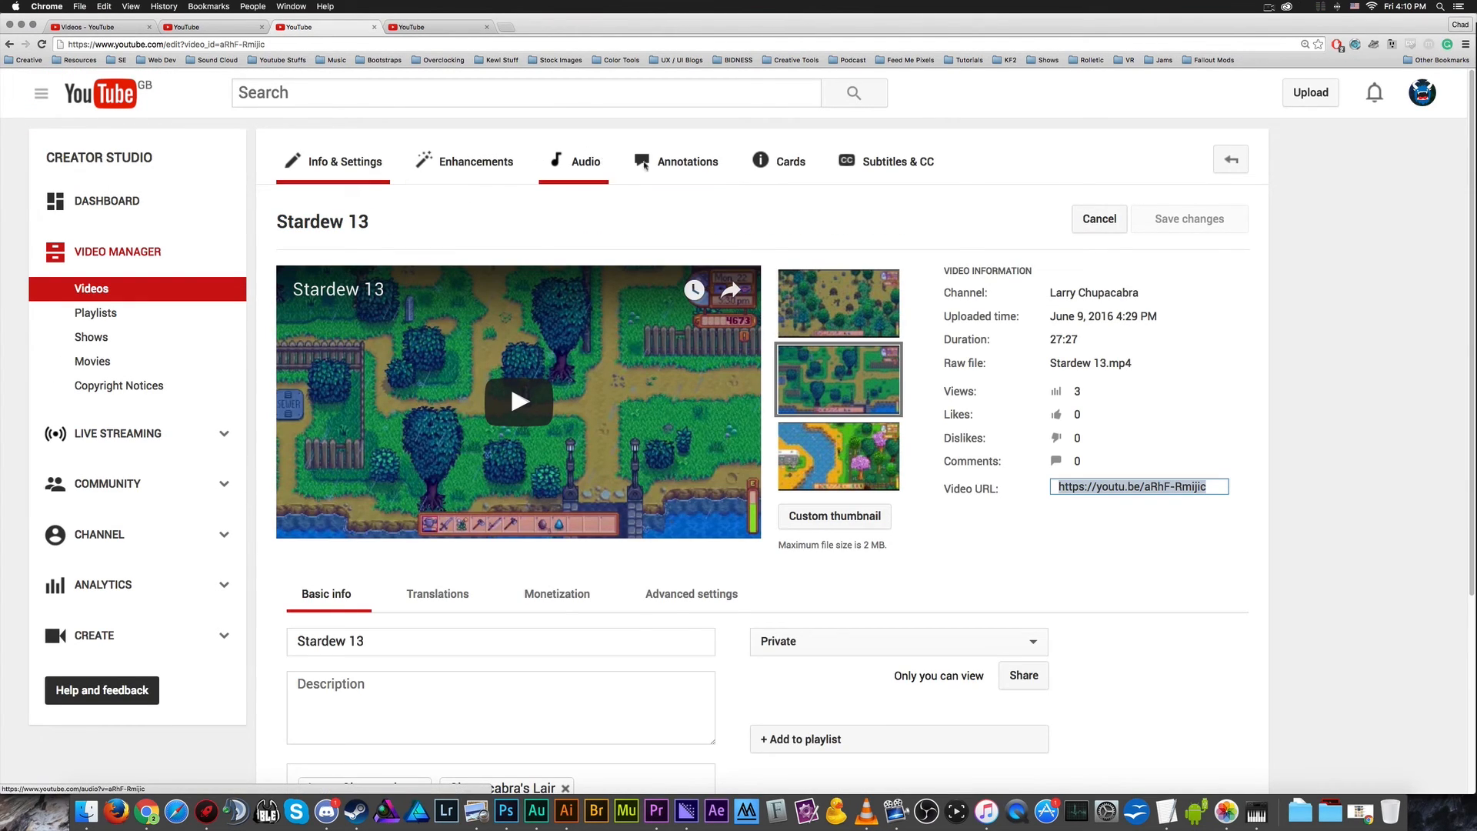
{"action": "left_click", "coordinate": [439, 27]}
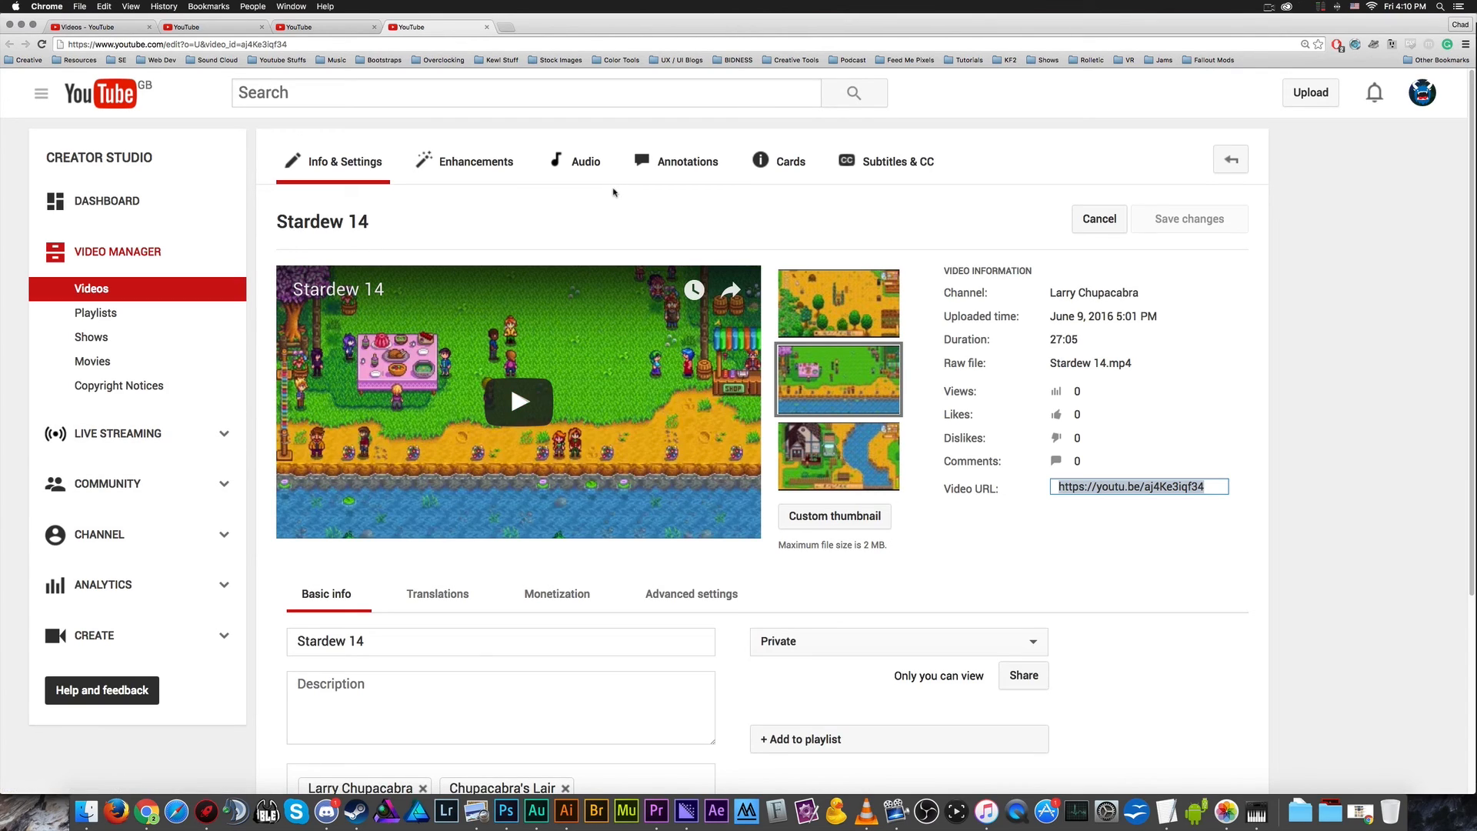
{"action": "key", "text": "super+w"}
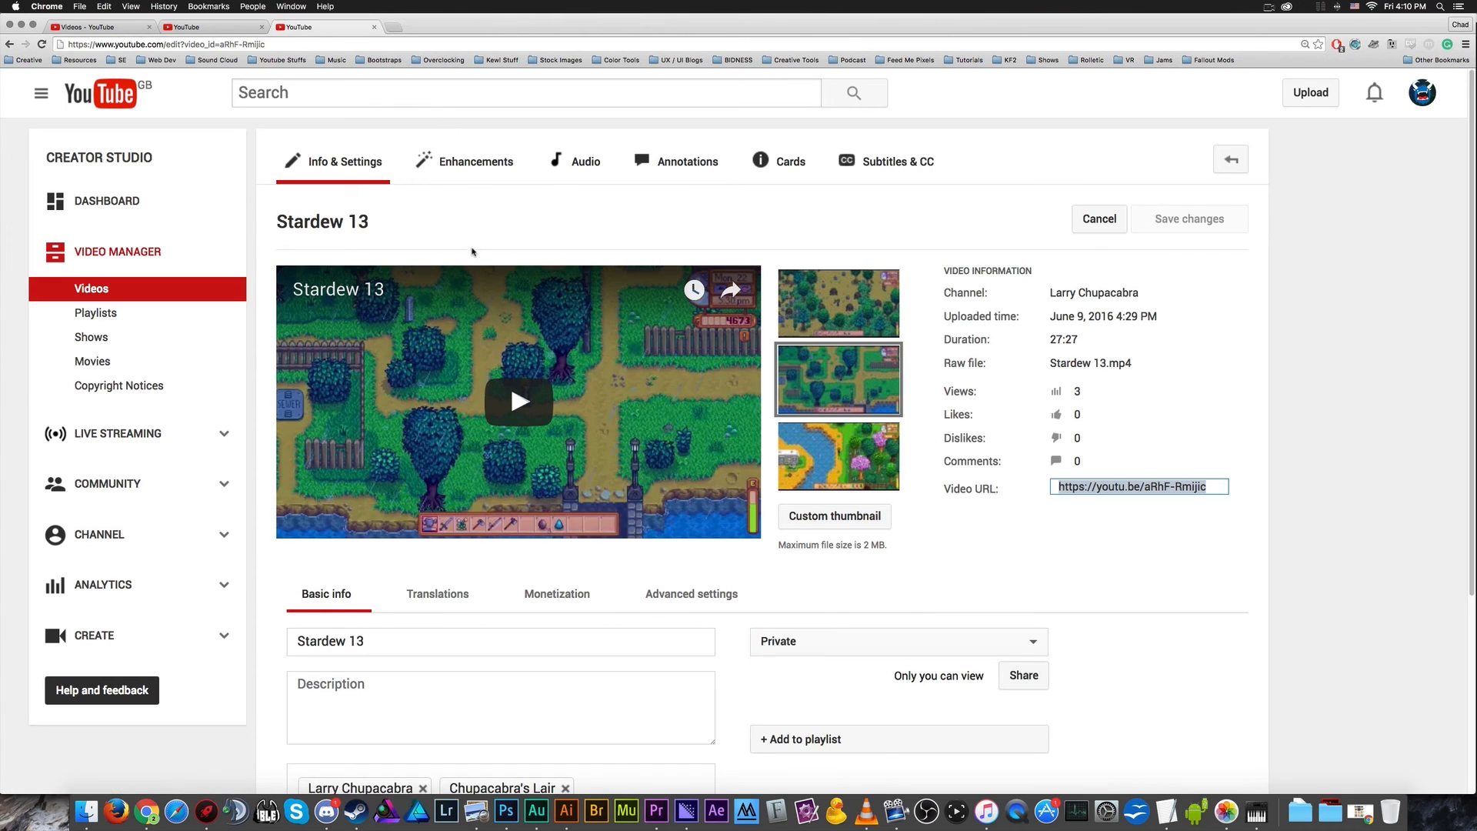
{"action": "key", "text": "super+w"}
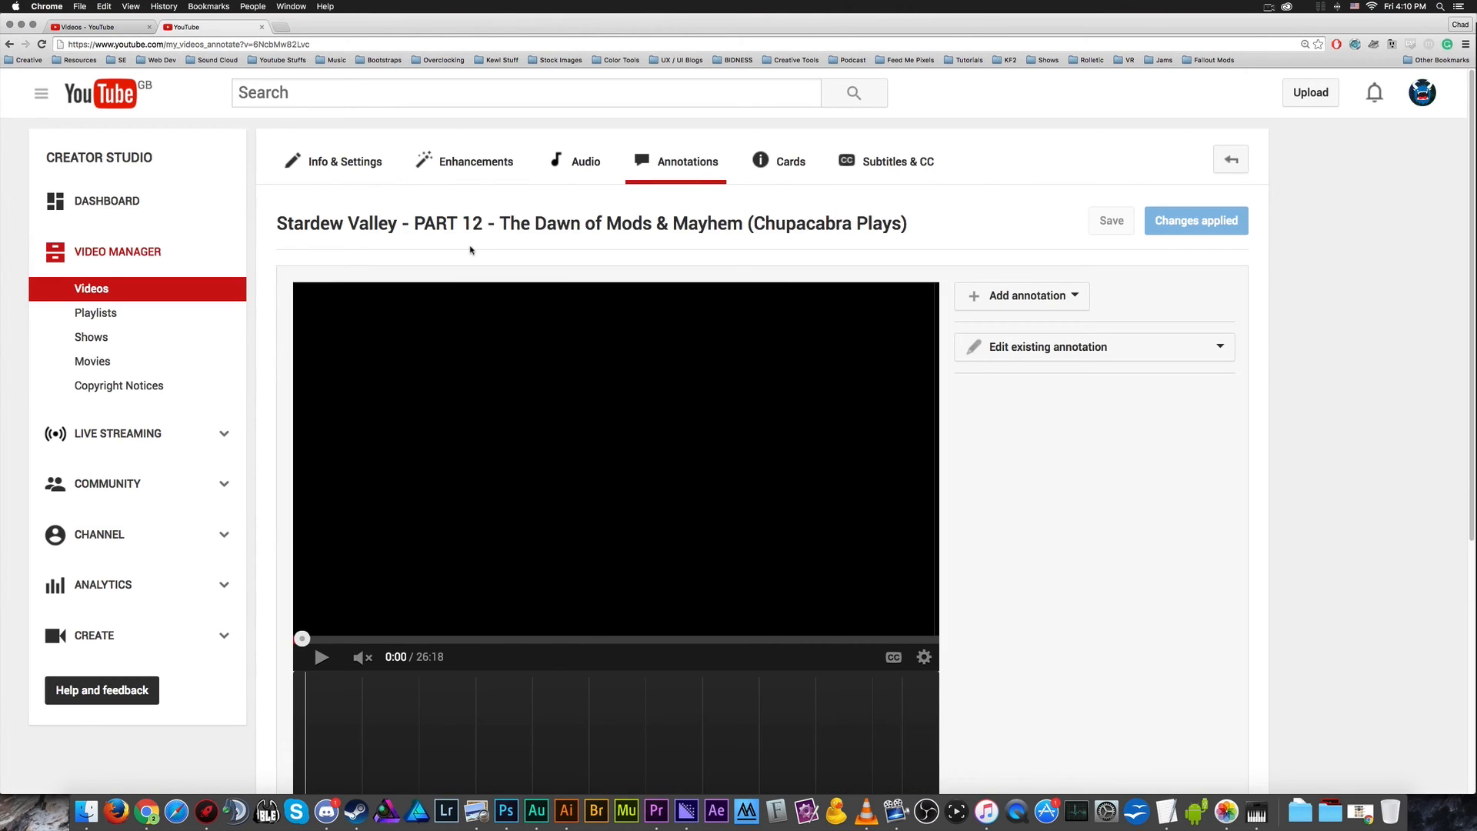
- Move the playhead to the end of the video and zoom the timeline in on the two end-card spotlights
{"action": "scroll", "coordinate": [1009, 508], "scroll_direction": "down", "scroll_amount": 3}
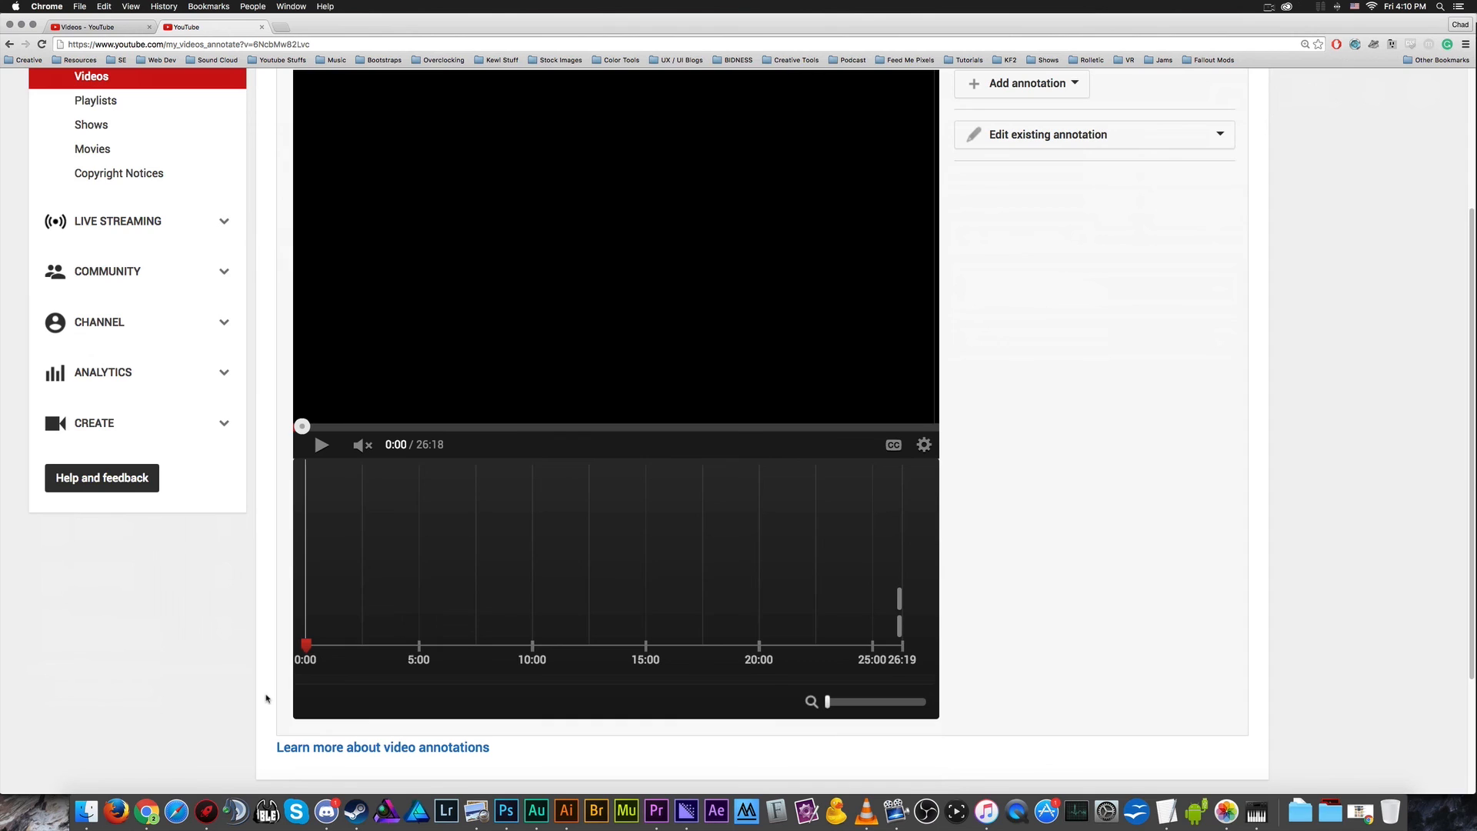
{"action": "left_click_drag", "start_coordinate": [303, 648], "coordinate": [902, 644]}
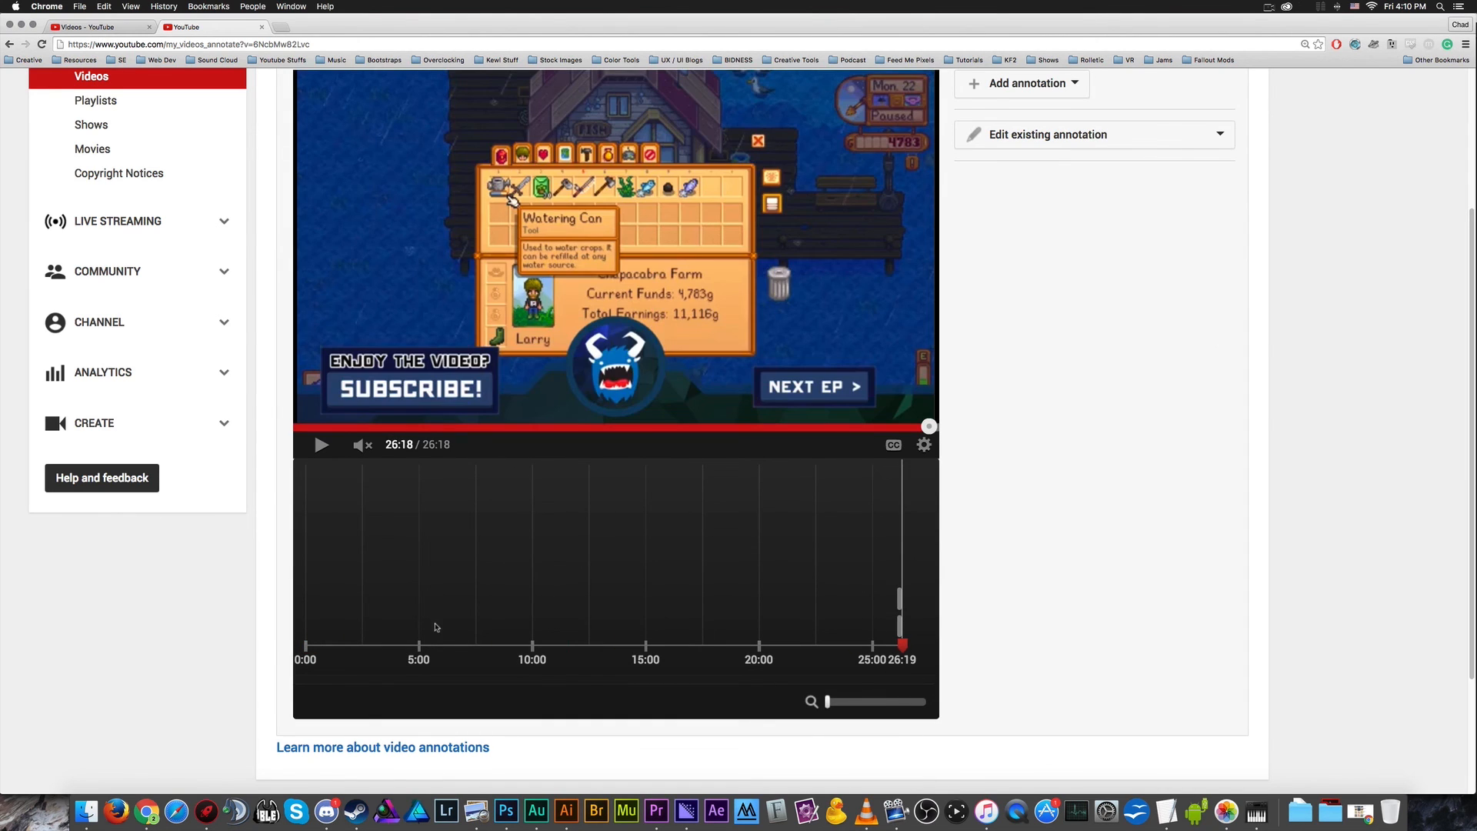
{"action": "left_click_drag", "start_coordinate": [829, 701], "coordinate": [847, 701]}
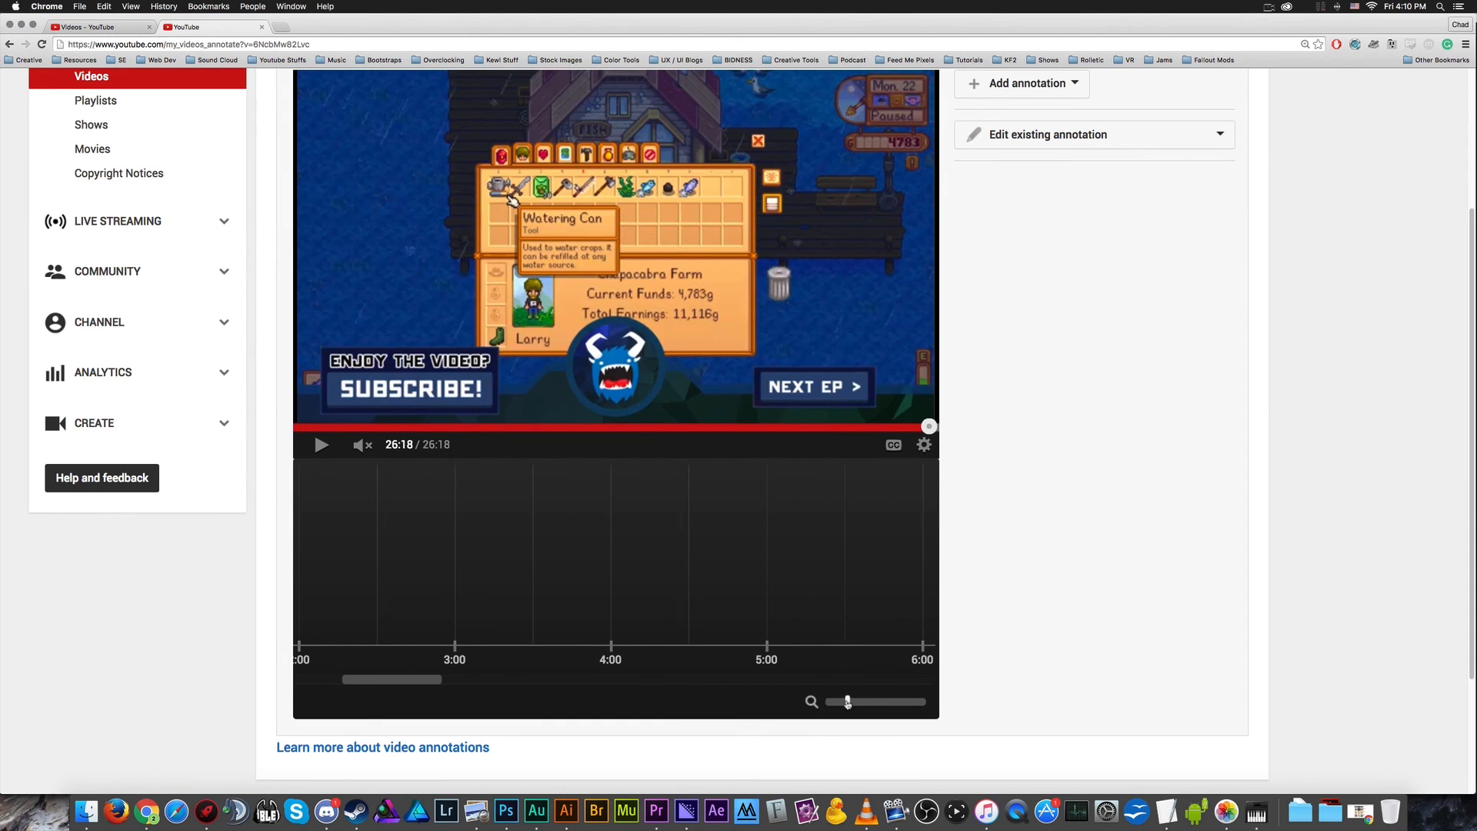
{"action": "left_click_drag", "start_coordinate": [624, 696], "coordinate": [970, 689]}
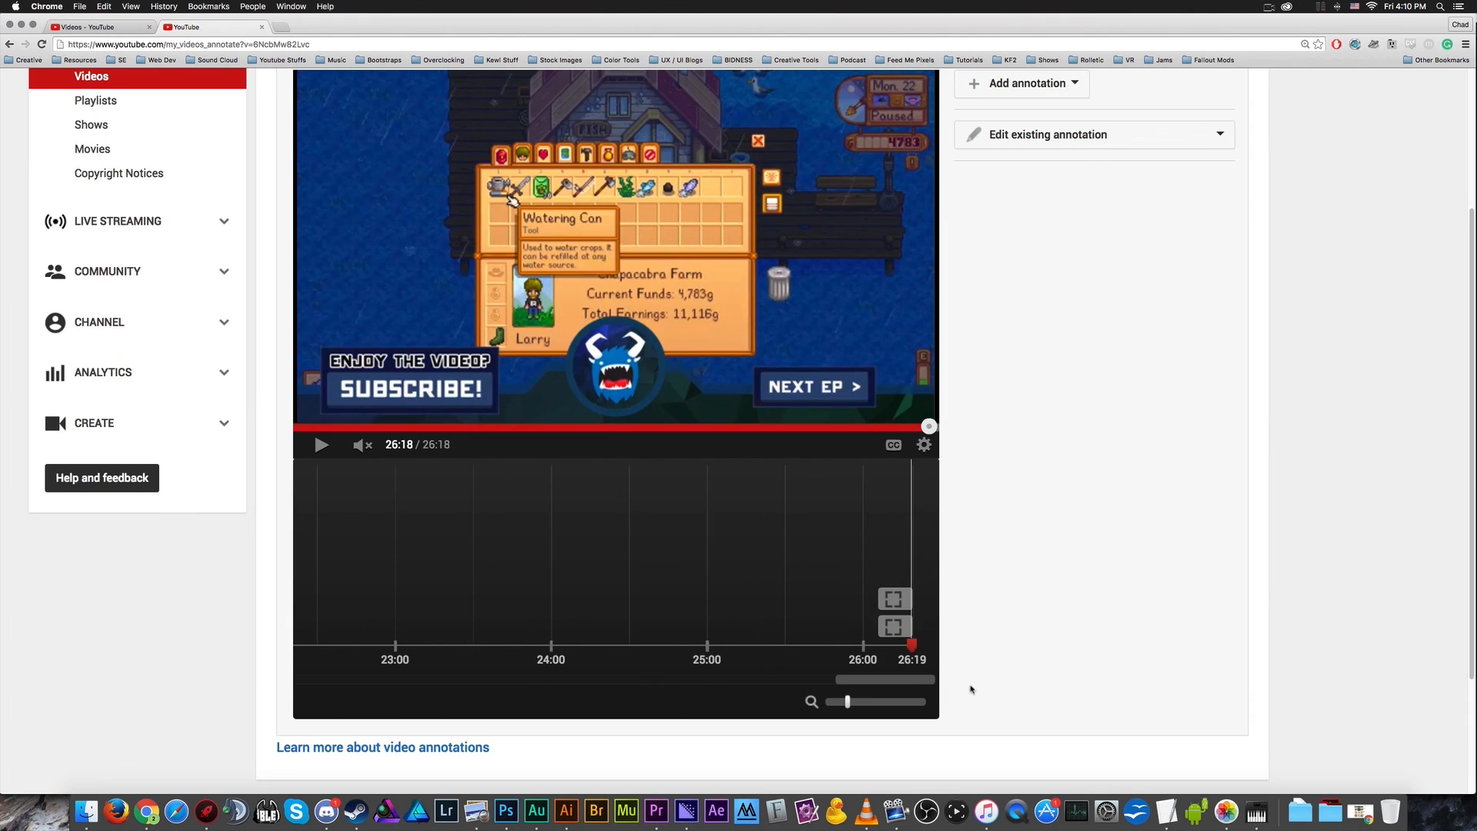
{"action": "scroll", "coordinate": [1050, 614], "scroll_direction": "up", "scroll_amount": 3}
{"action": "scroll", "coordinate": [1050, 616], "scroll_direction": "down", "scroll_amount": 2}
{"action": "scroll", "coordinate": [1051, 615], "scroll_direction": "down", "scroll_amount": 1}
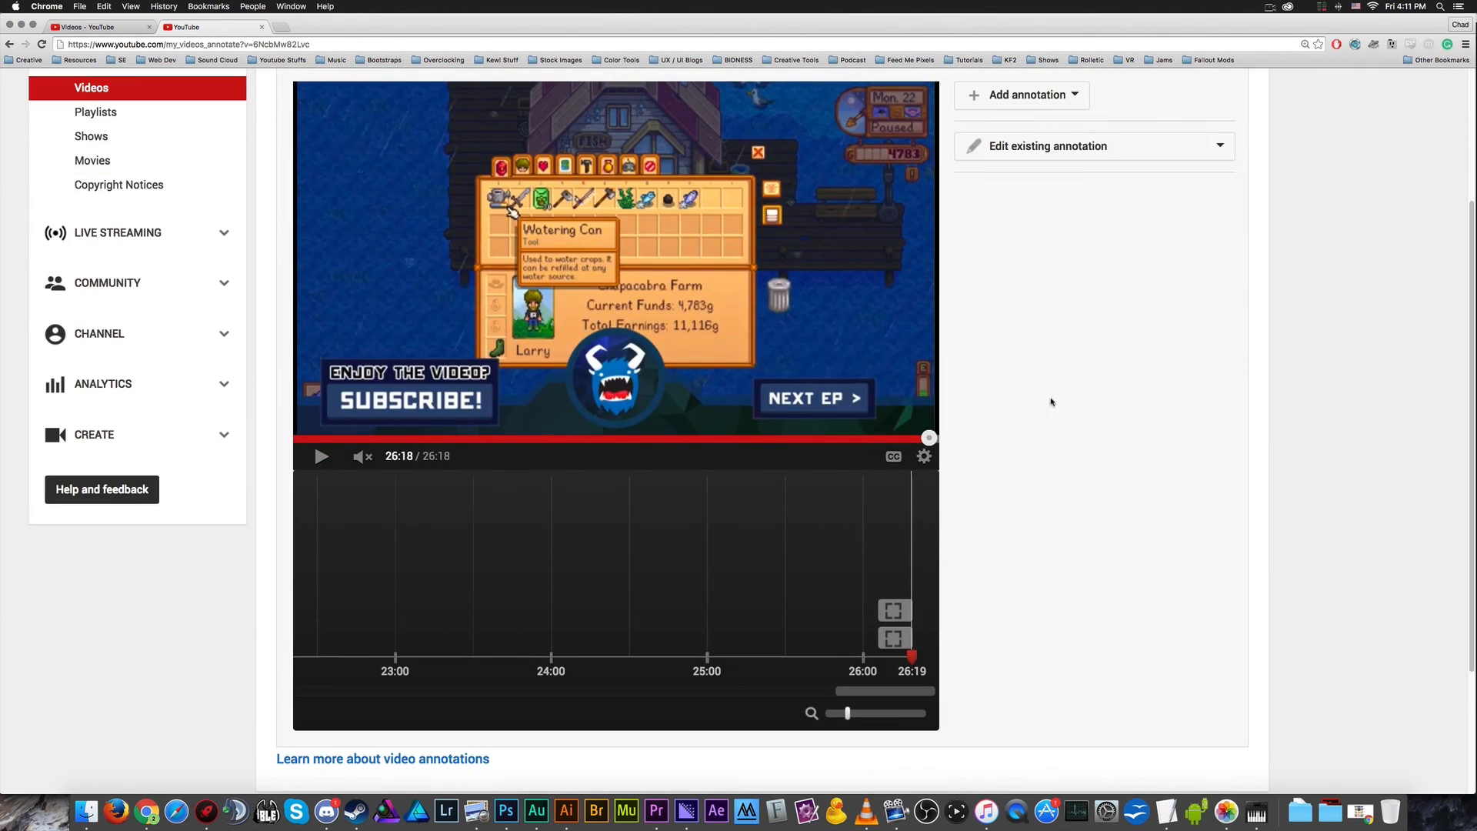
{"action": "scroll", "coordinate": [1051, 402], "scroll_direction": "up", "scroll_amount": 2}
{"action": "scroll", "coordinate": [1051, 401], "scroll_direction": "down", "scroll_amount": 2}
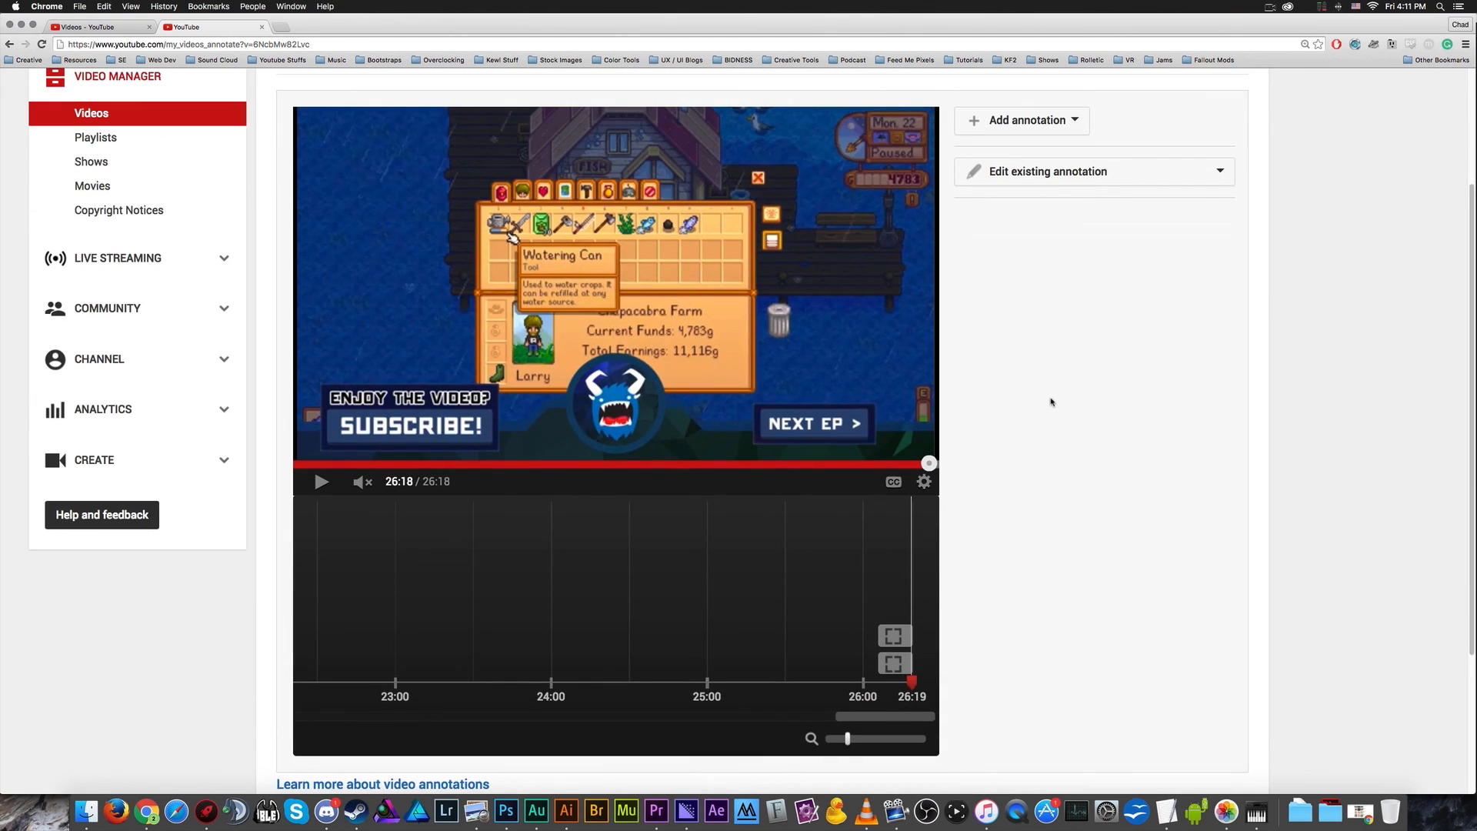
{"action": "scroll", "coordinate": [1051, 401], "scroll_direction": "up", "scroll_amount": 3}
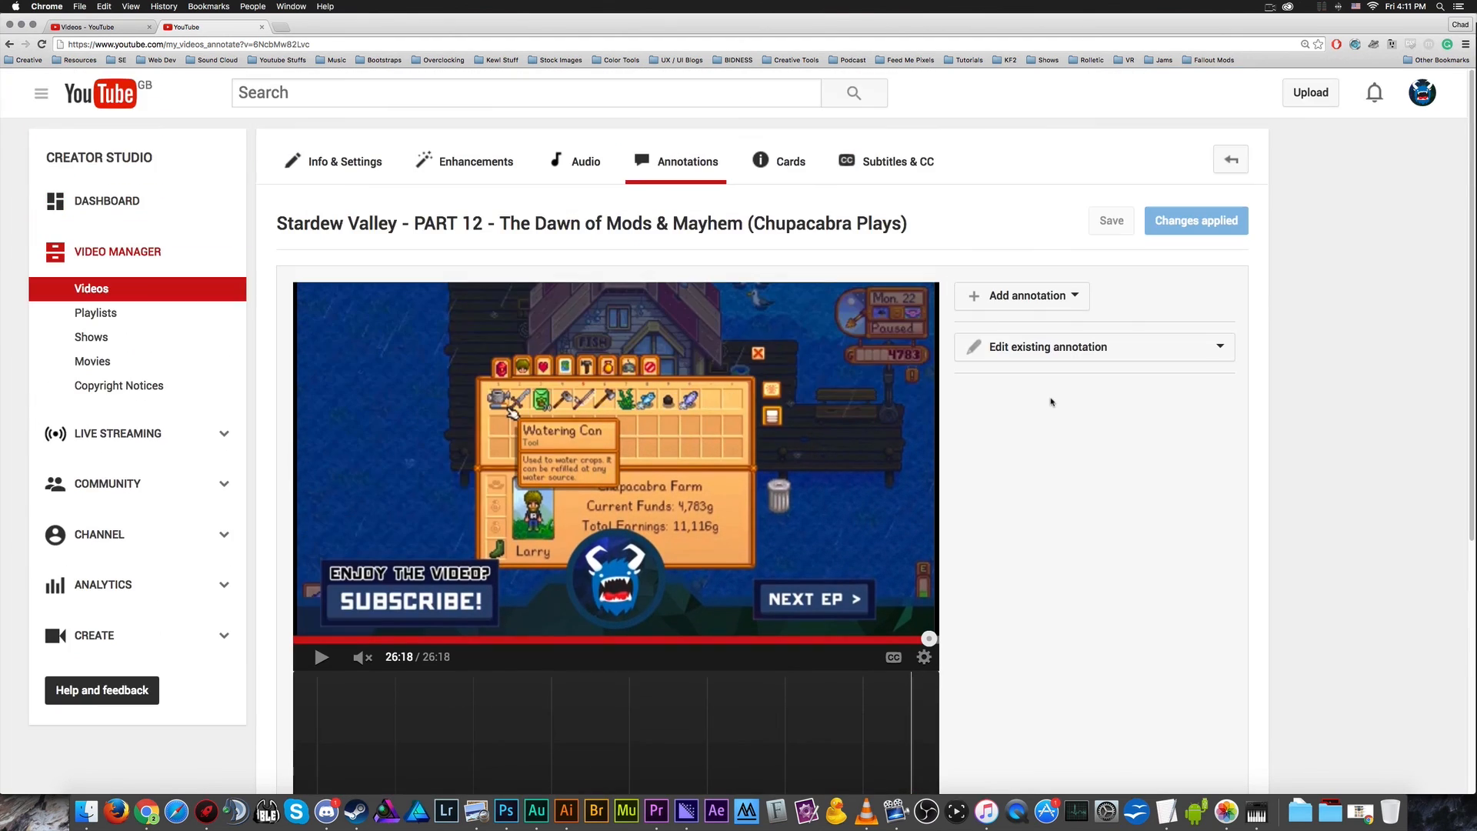
{"action": "scroll", "coordinate": [1050, 401], "scroll_direction": "down", "scroll_amount": 3}
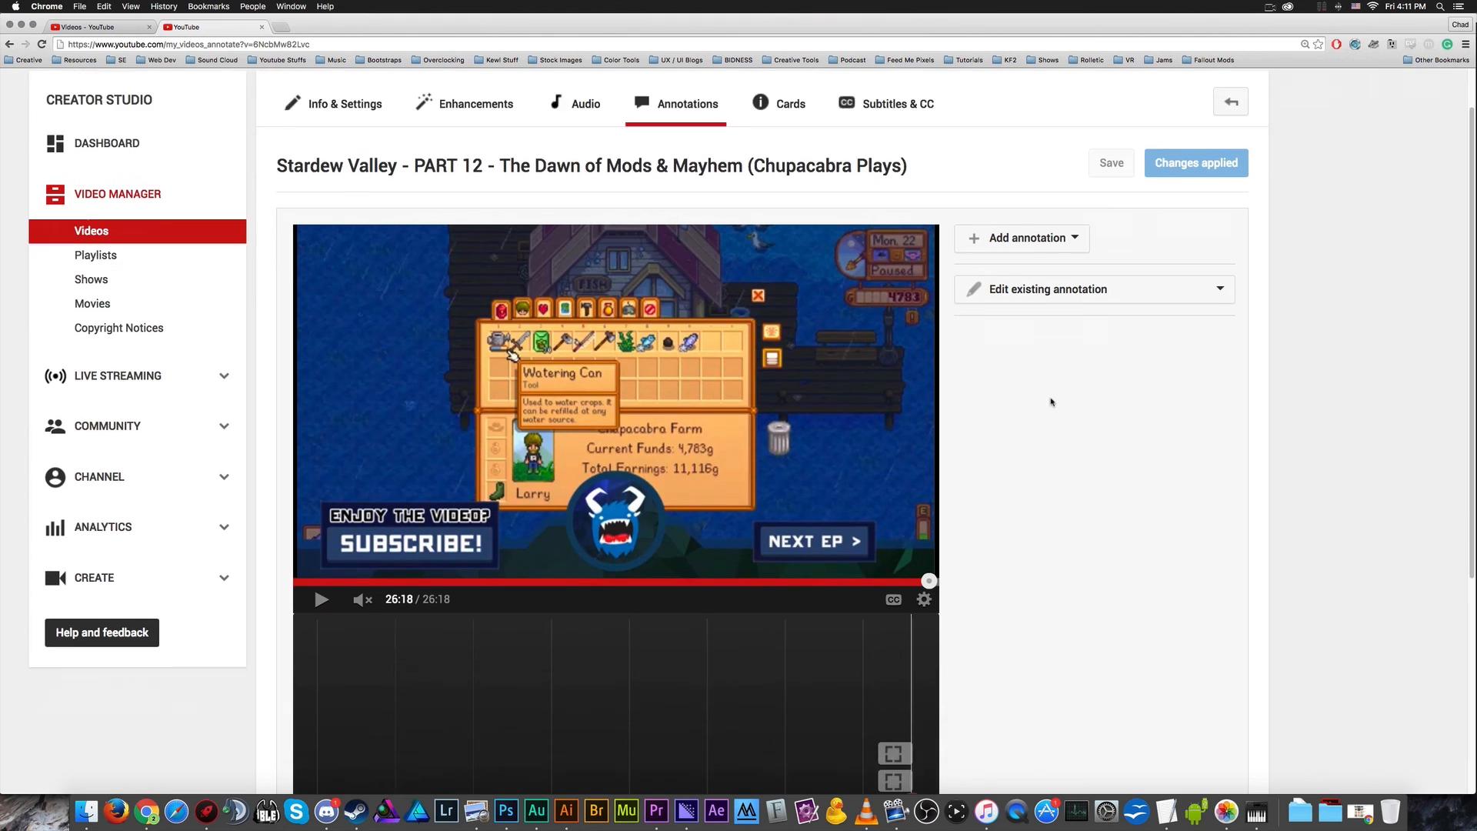
{"action": "scroll", "coordinate": [1050, 402], "scroll_direction": "up", "scroll_amount": 3}
{"action": "scroll", "coordinate": [1051, 402], "scroll_direction": "down", "scroll_amount": 2}
{"action": "scroll", "coordinate": [1051, 401], "scroll_direction": "down", "scroll_amount": 1}
{"action": "scroll", "coordinate": [1051, 402], "scroll_direction": "up", "scroll_amount": 1}
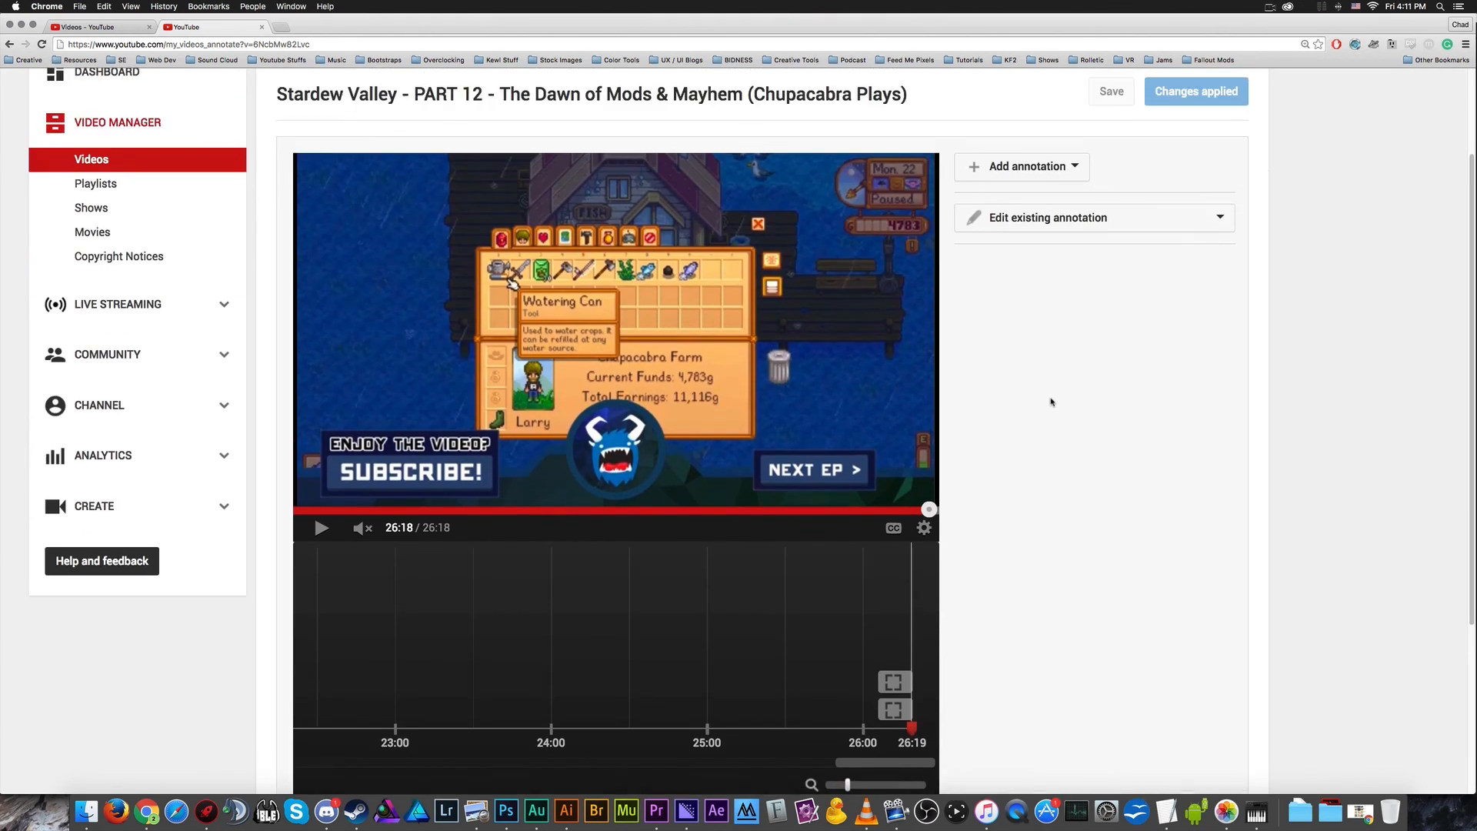
{"action": "scroll", "coordinate": [1051, 402], "scroll_direction": "down", "scroll_amount": 1}
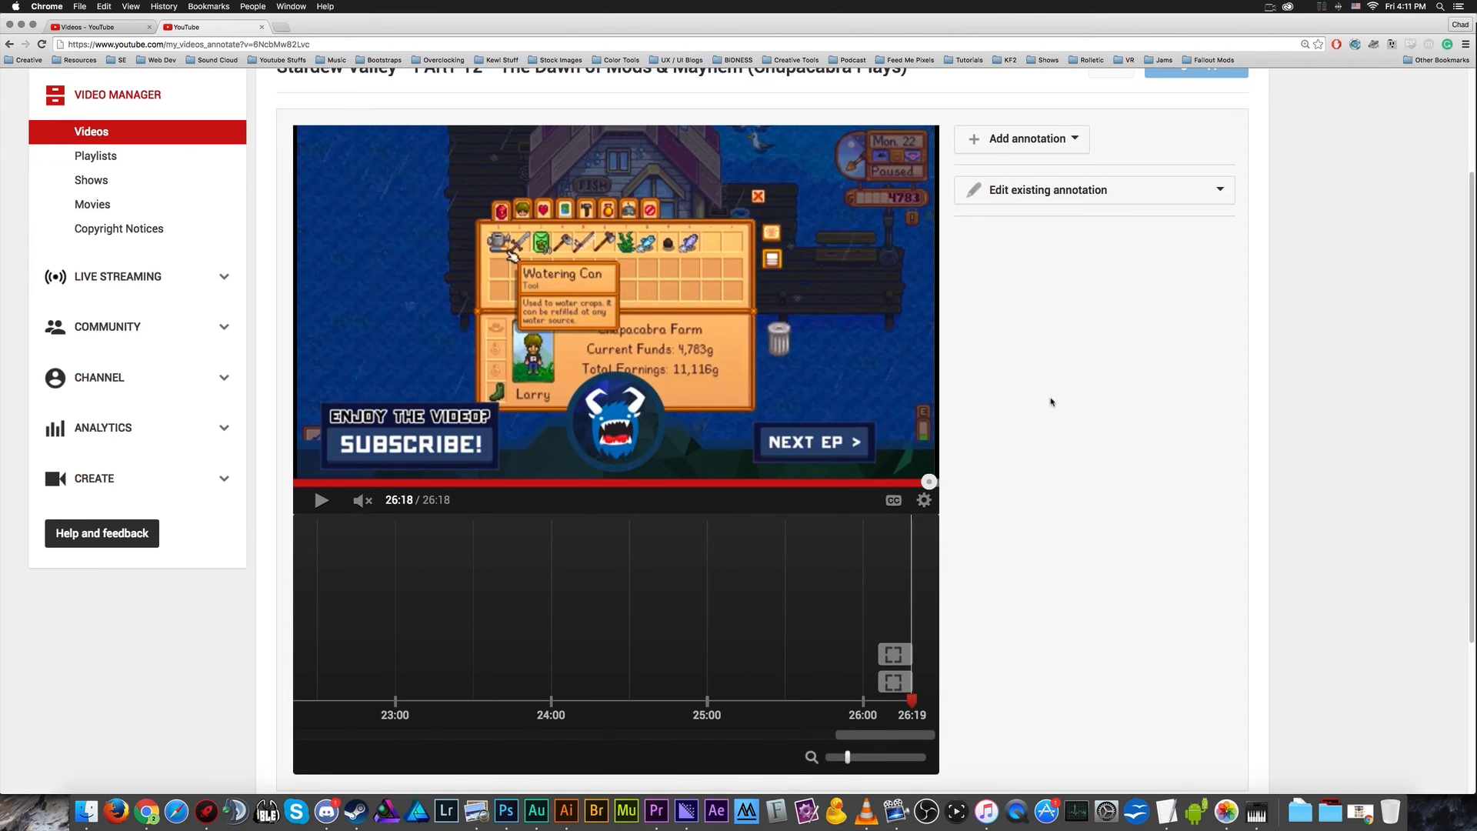